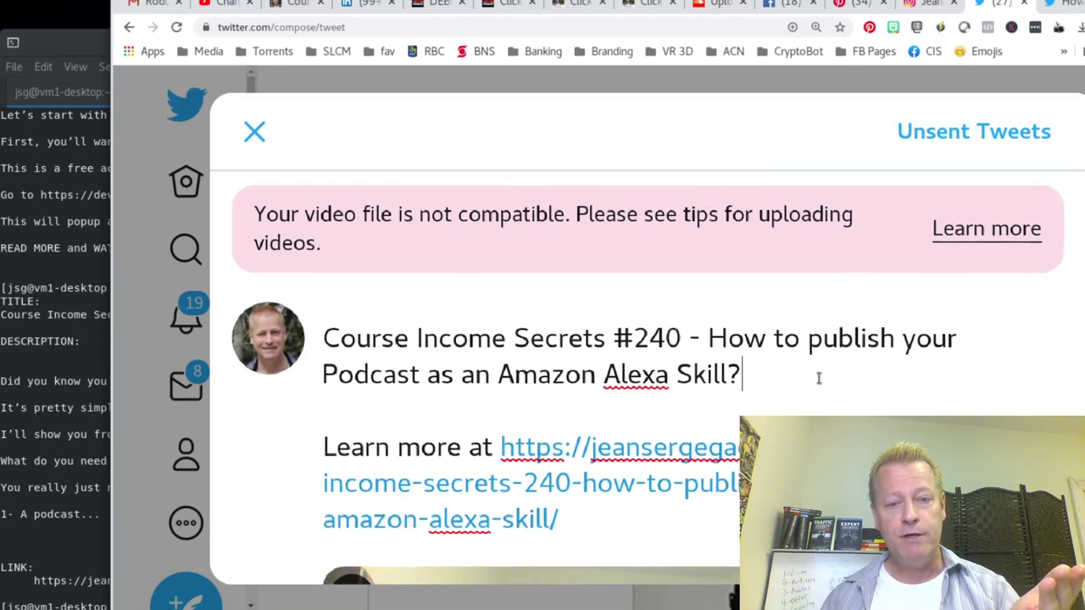
pyautogui.scroll(-1, 817, 377)
pyautogui.scroll(1, 693, 300)
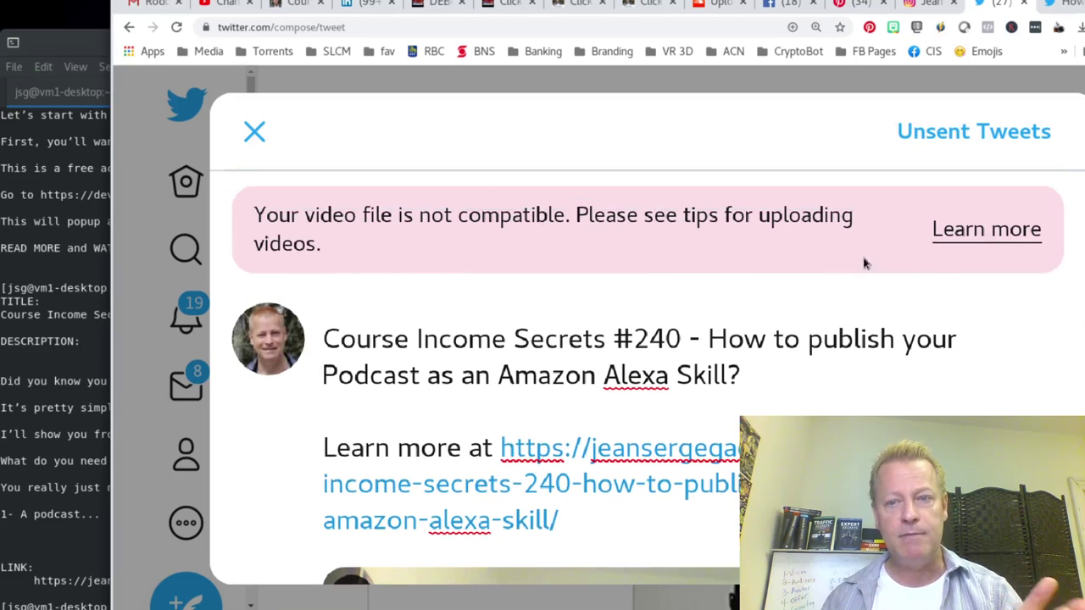
pyautogui.click(1074, 7)
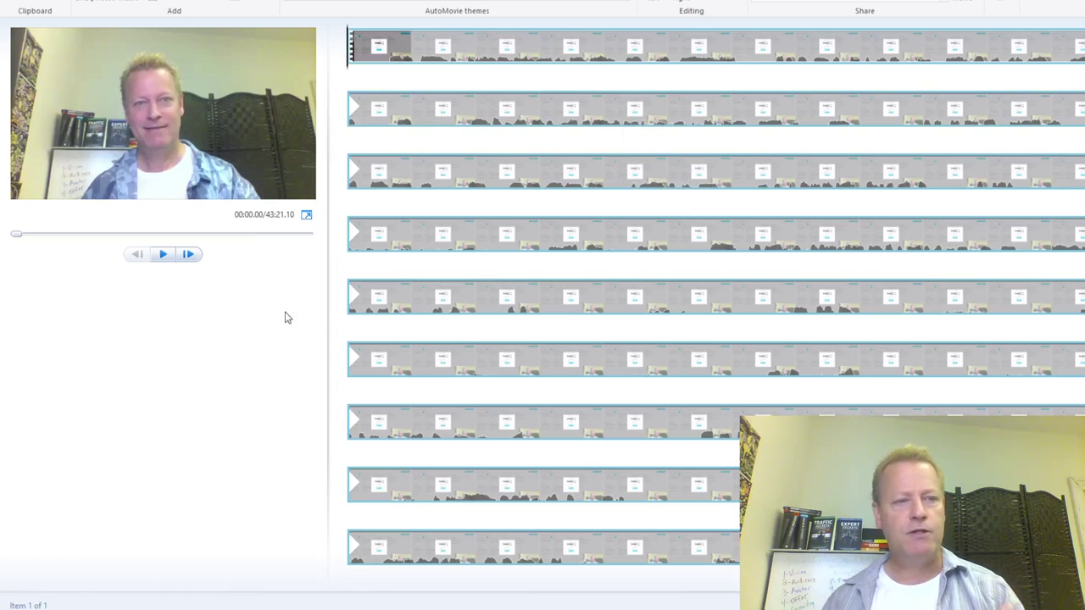
# Scrub and preview the episode video for a natural cut point, stopping the playhead at about 01:48
pyautogui.moveTo(15, 235); pyautogui.dragTo(28, 240)
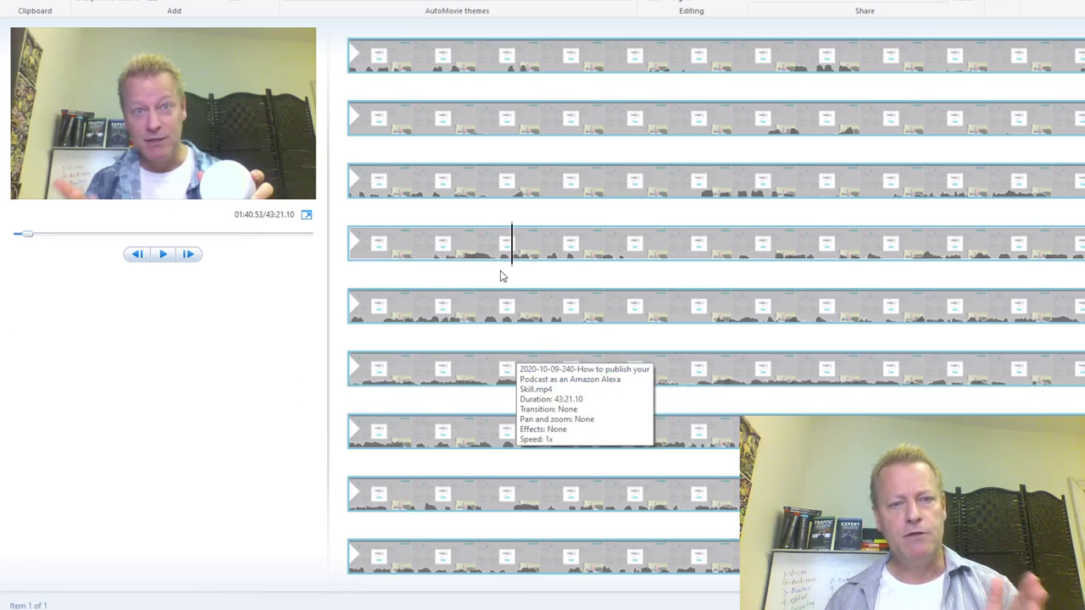
pyautogui.moveTo(512, 258); pyautogui.dragTo(650, 192)
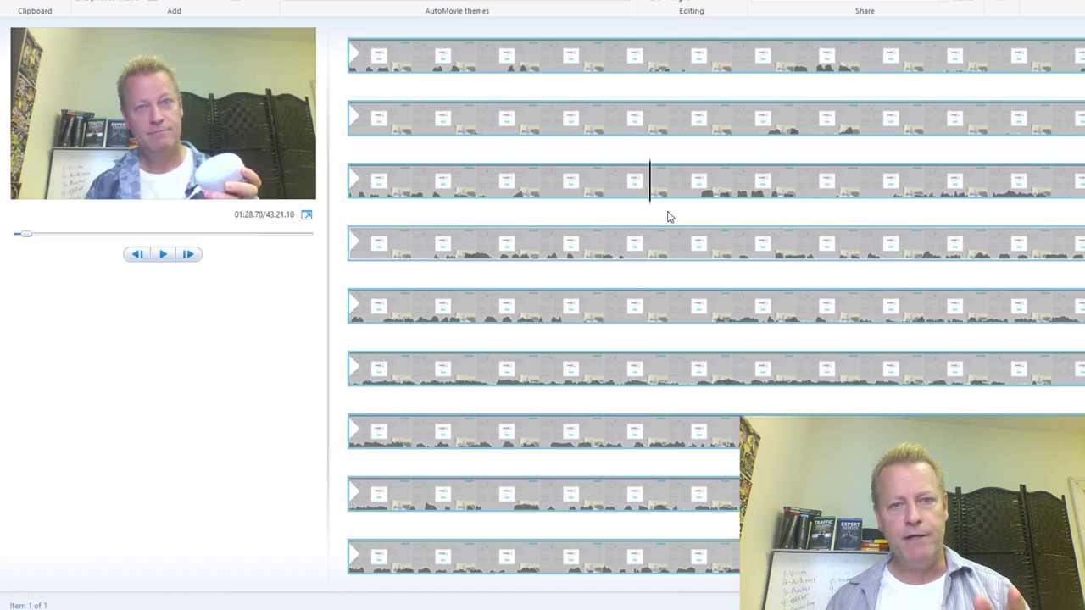
pyautogui.moveTo(650, 201); pyautogui.dragTo(643, 270)
pyautogui.click(555, 318)
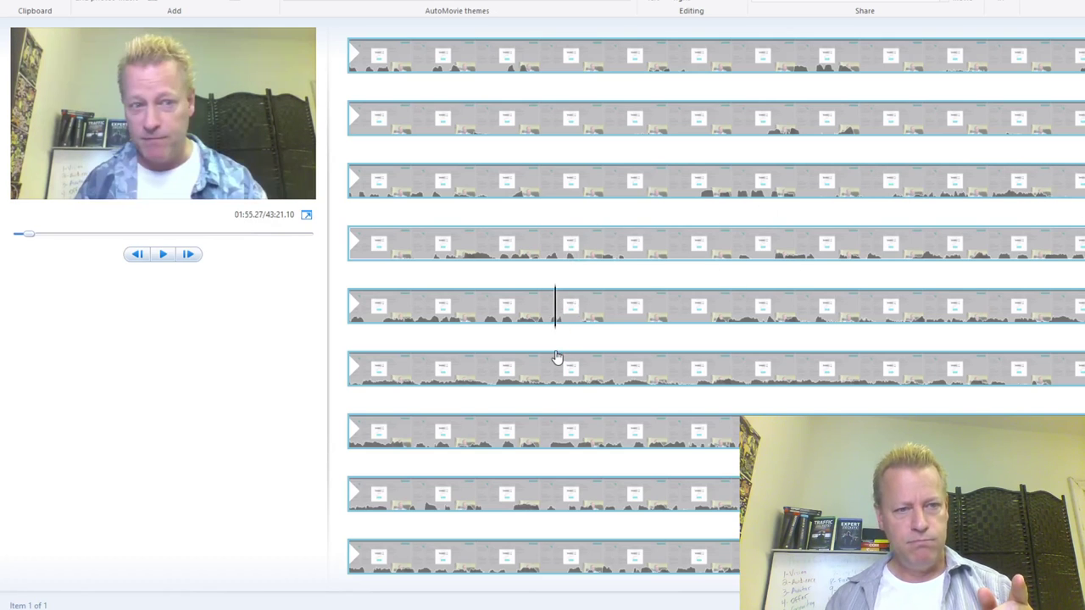
pyautogui.moveTo(557, 332); pyautogui.dragTo(438, 357)
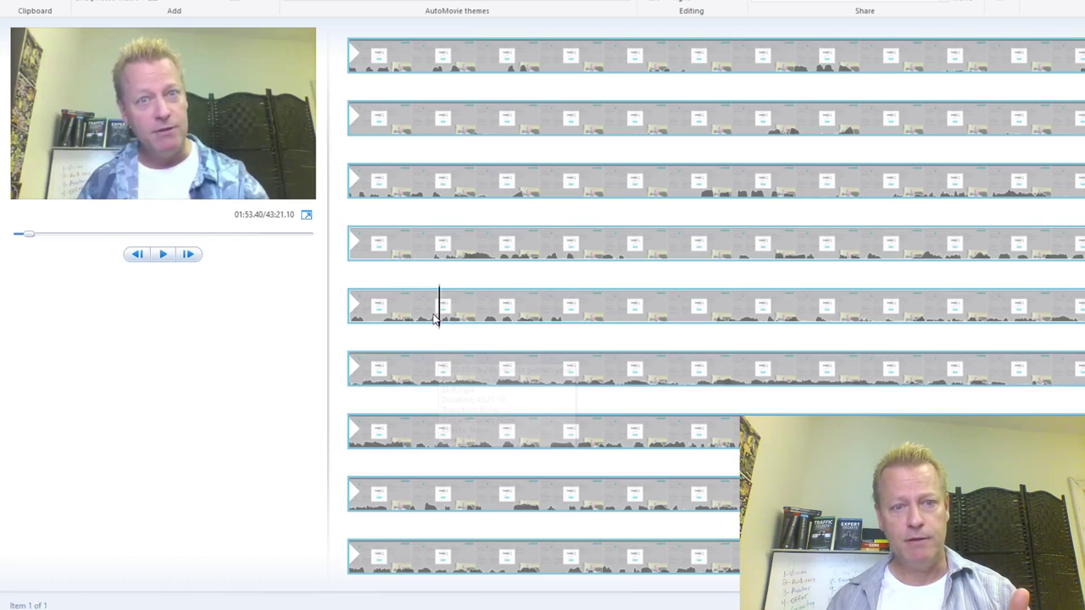
pyautogui.moveTo(440, 321); pyautogui.dragTo(697, 247)
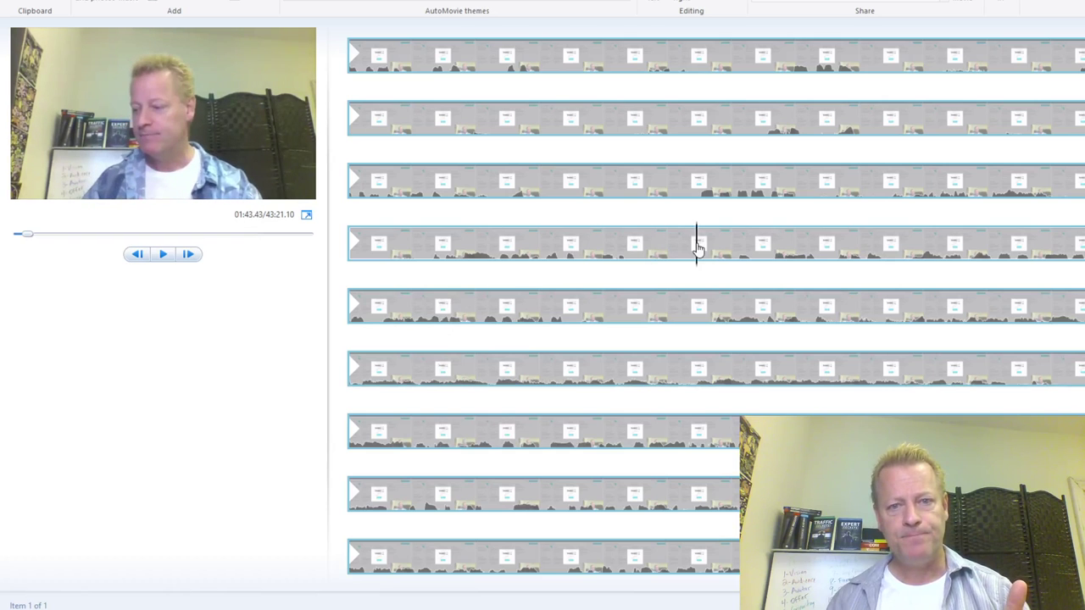
pyautogui.click(897, 246)
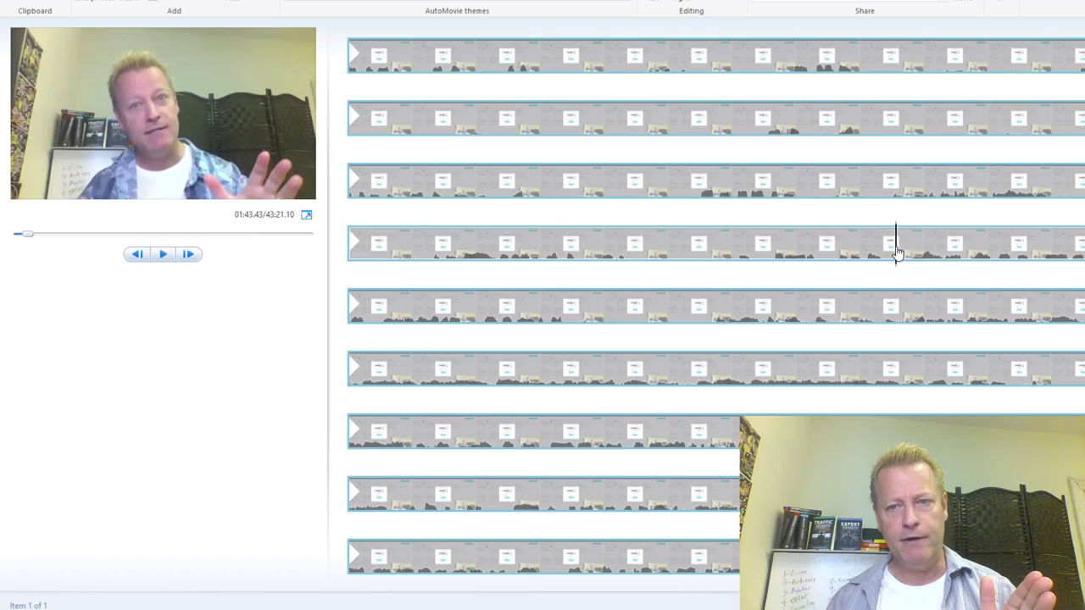
pyautogui.click(163, 255)
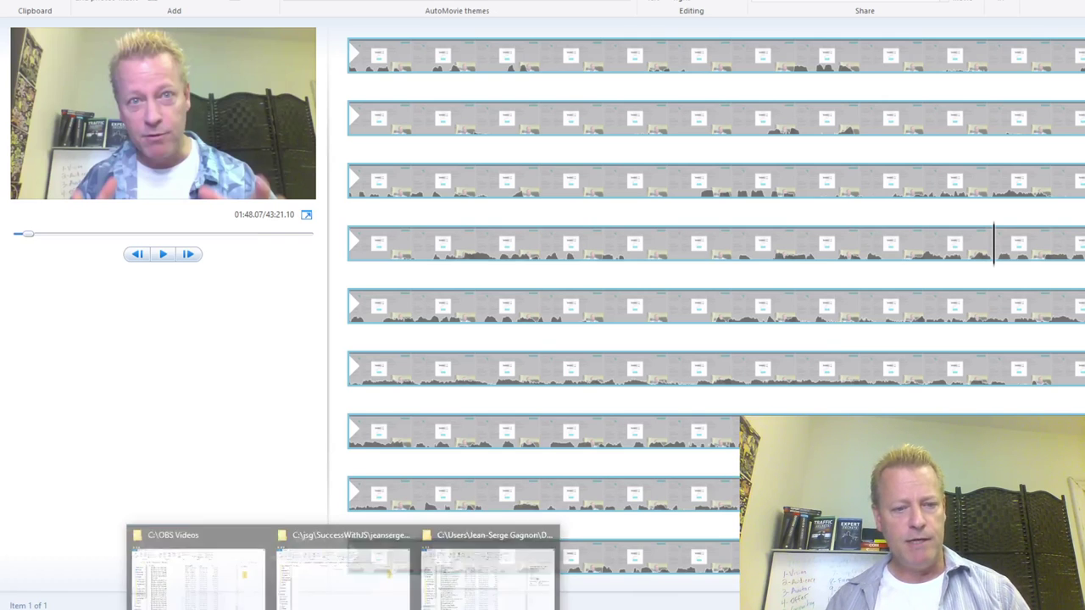
# Switch to File Explorer, go up to the Course Income Secrets folder and bring the to-be-continued files into view
pyautogui.click(230, 588)
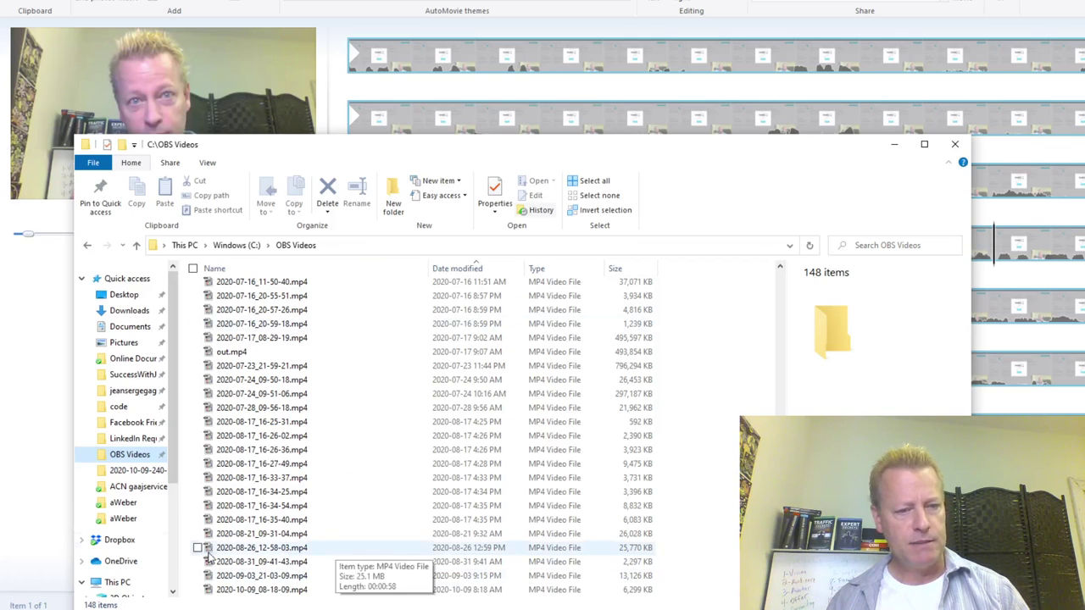
pyautogui.click(34, 477)
pyautogui.moveTo(345, 608)
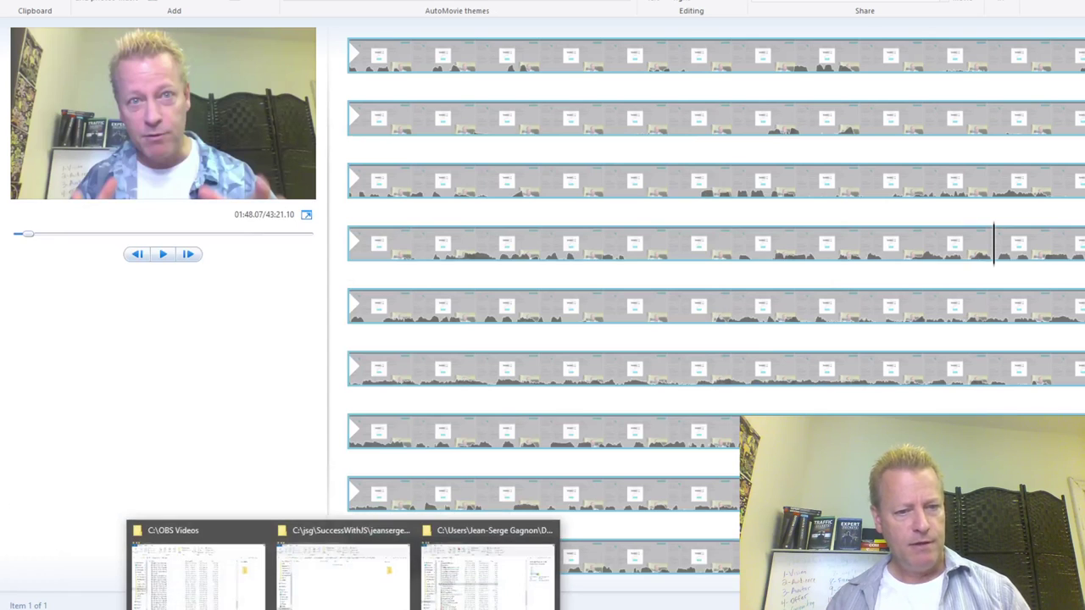
pyautogui.click(335, 573)
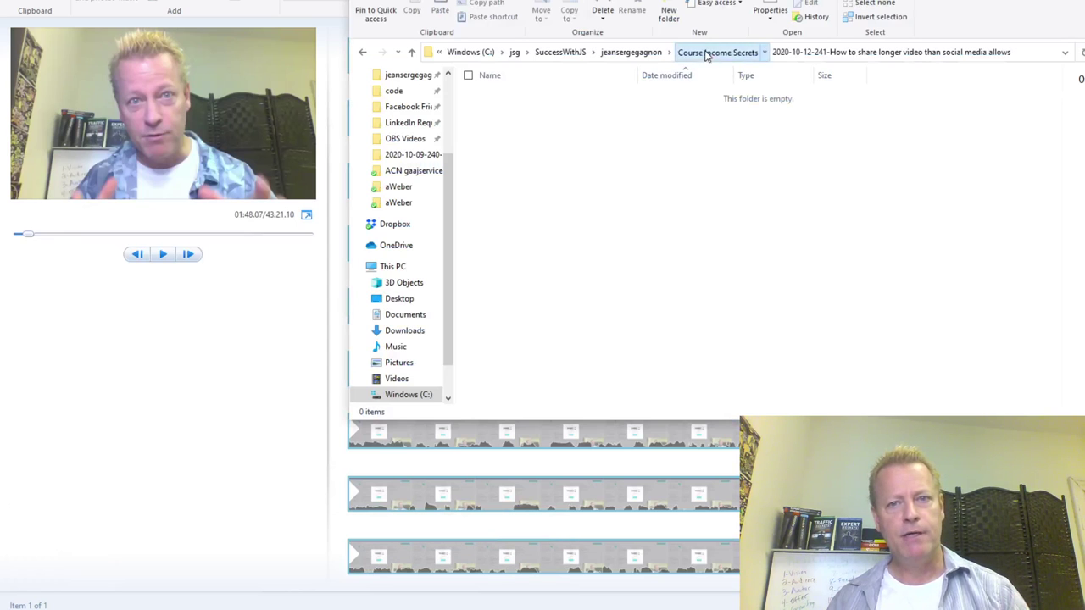
pyautogui.click(708, 51)
pyautogui.scroll(-7, 1021, 337)
pyautogui.moveTo(1055, 350); pyautogui.dragTo(1057, 389)
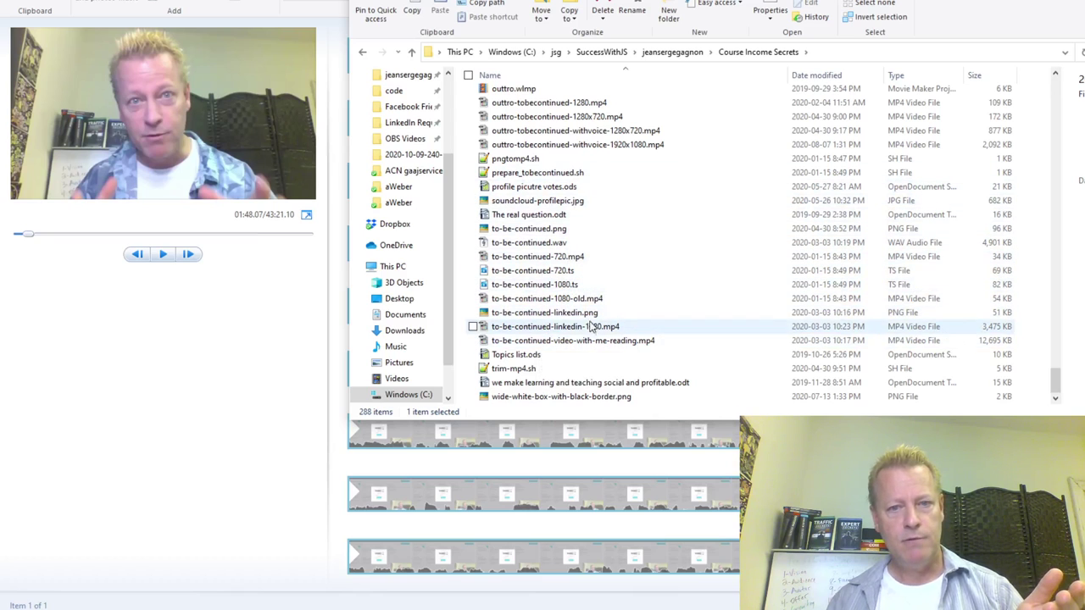
# Find to-be-continued-linkedin.png among the to-be-continued files, view the image and close it
pyautogui.click(555, 316)
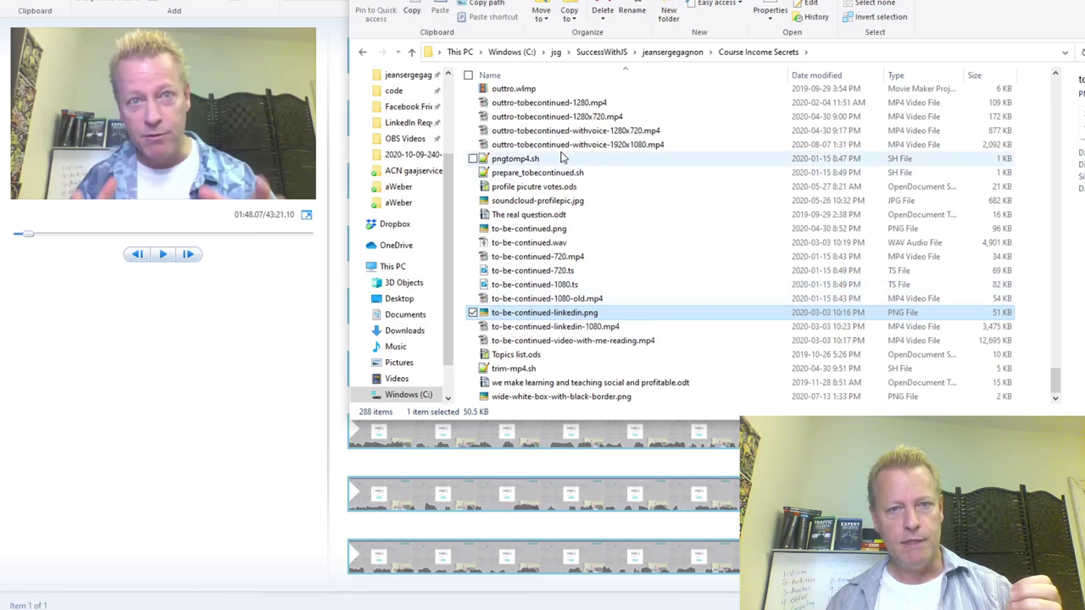
pyautogui.scroll(1, 585, 140)
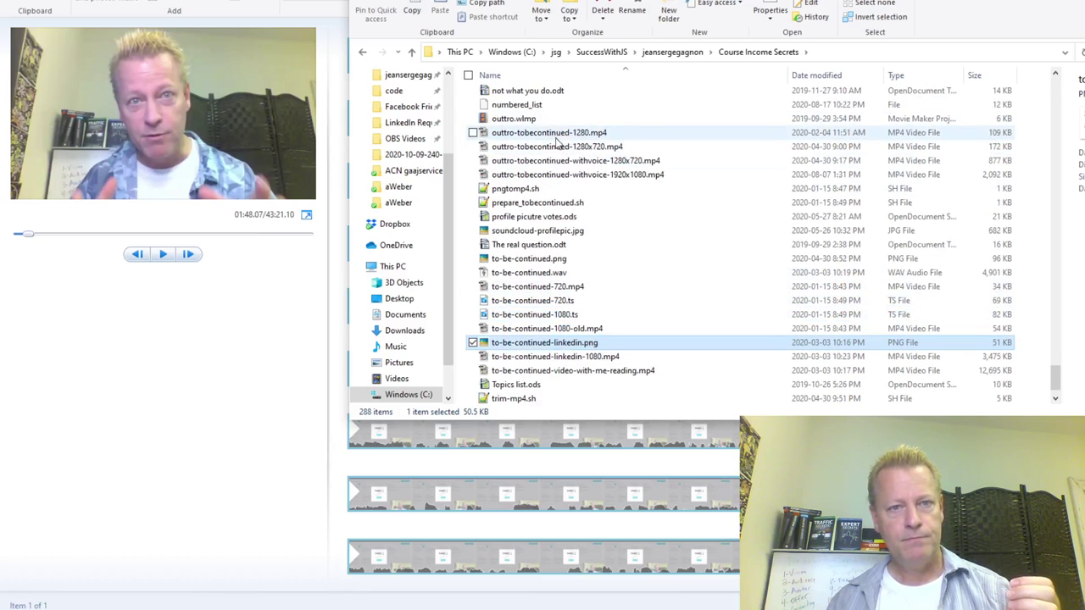
pyautogui.scroll(1, 557, 144)
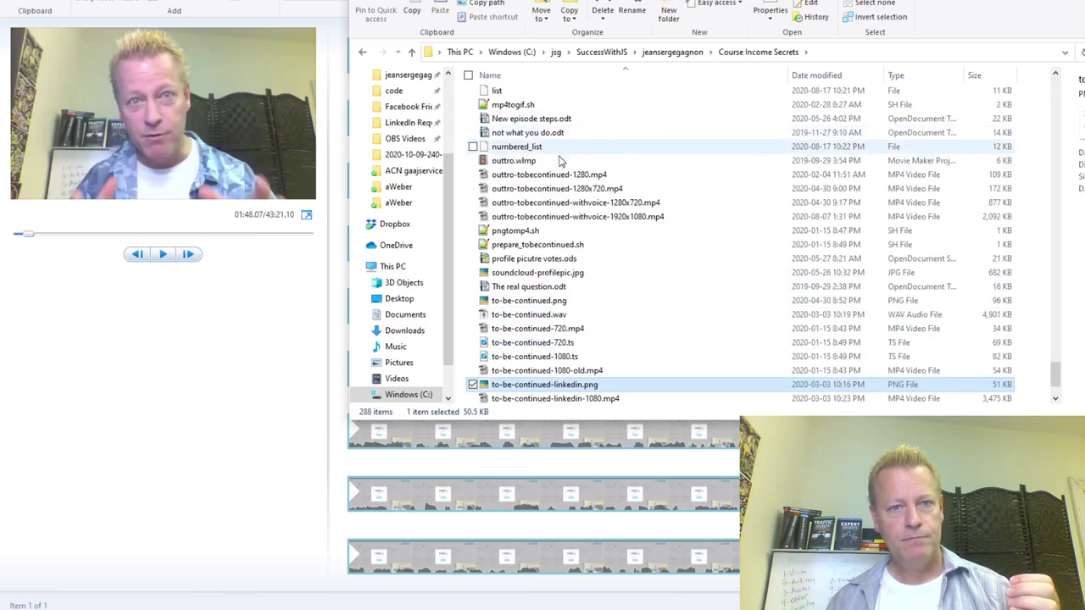
pyautogui.click(566, 274)
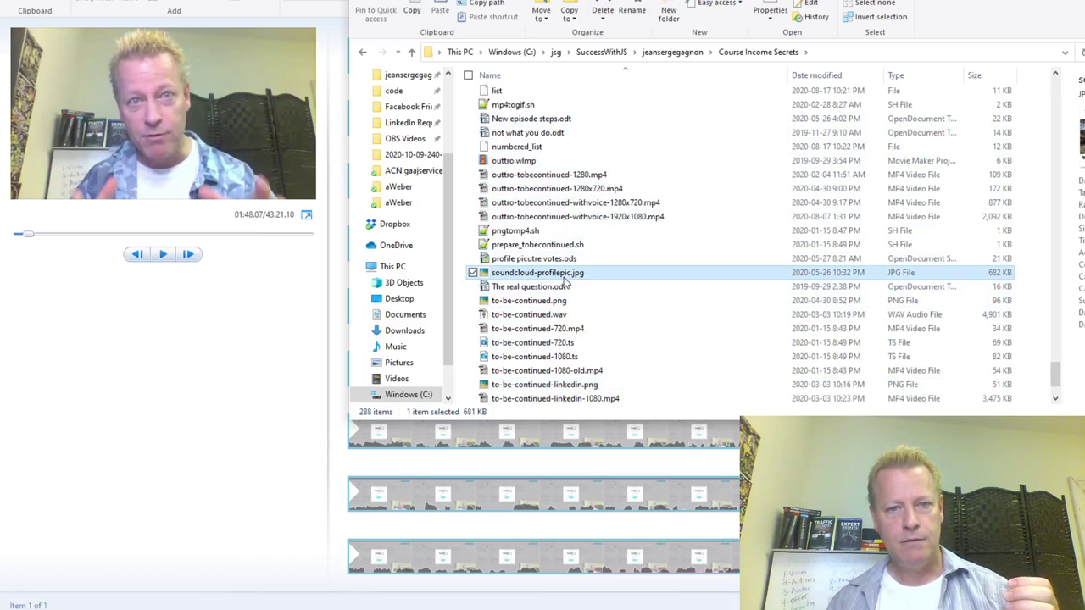
pyautogui.press('Up')
pyautogui.press('Up')
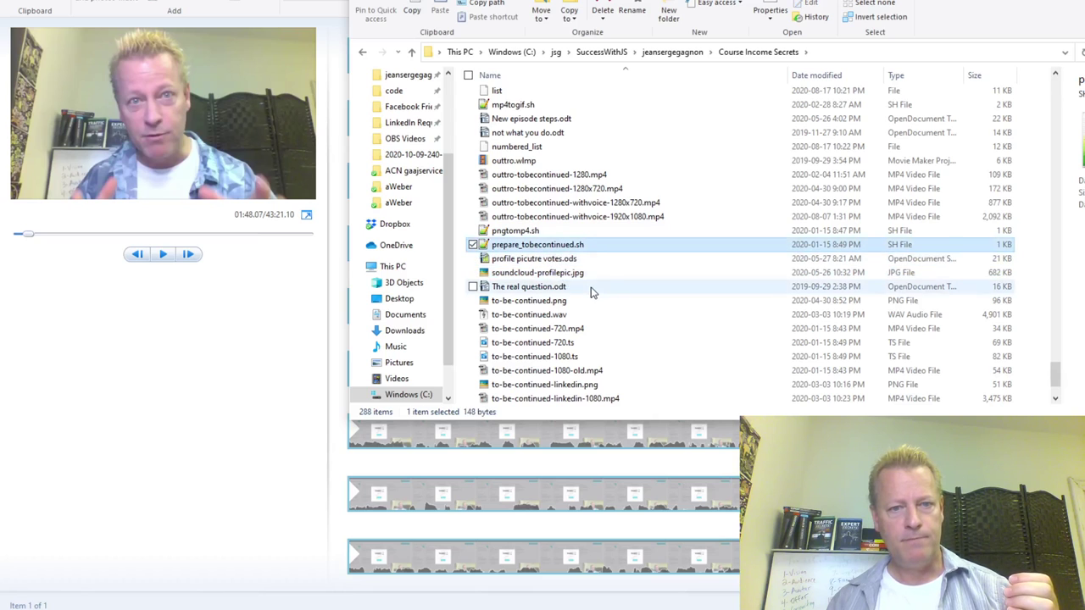
pyautogui.scroll(-1, 592, 292)
pyautogui.click(564, 312)
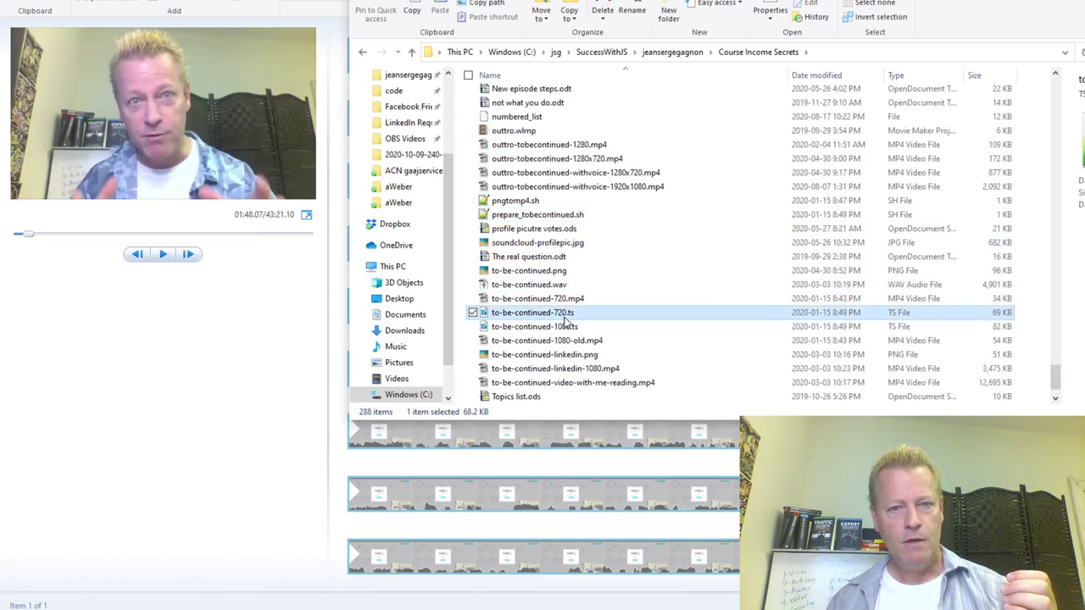
pyautogui.press('Down')
pyautogui.press('Down')
pyautogui.press('Down')
pyautogui.doubleClick(571, 358)
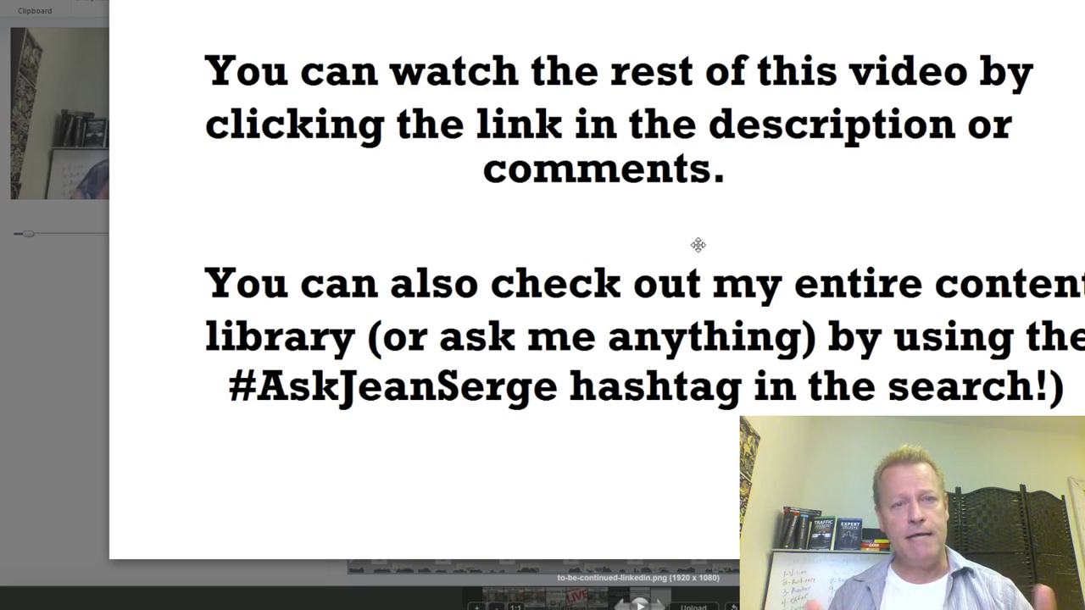
pyautogui.press('Escape')
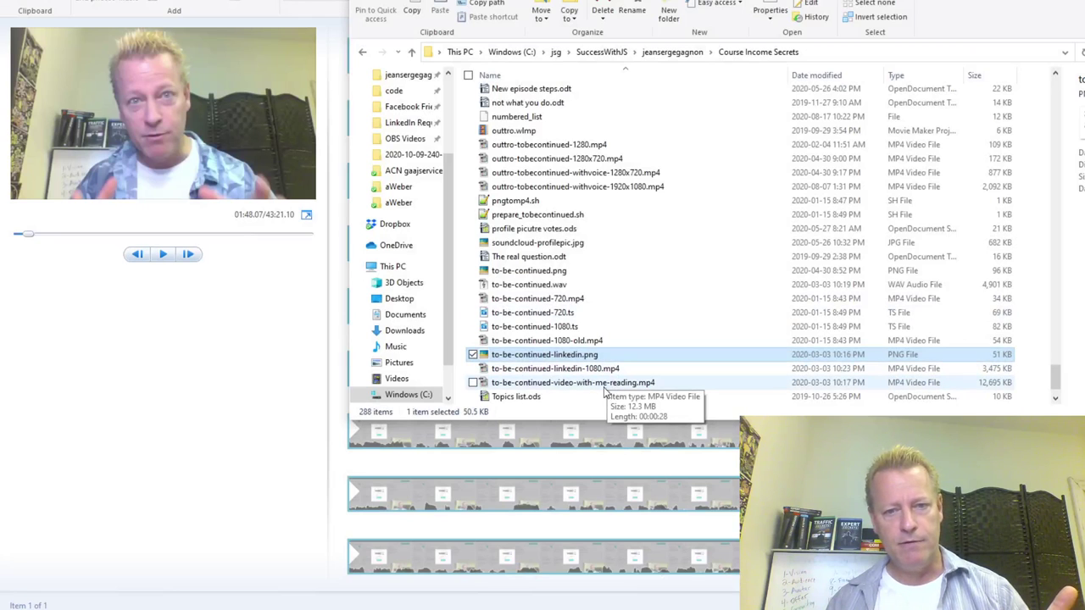
# Look through the folder's header, cover and episode documents for further material to end the shortened video
pyautogui.scroll(4, 593, 219)
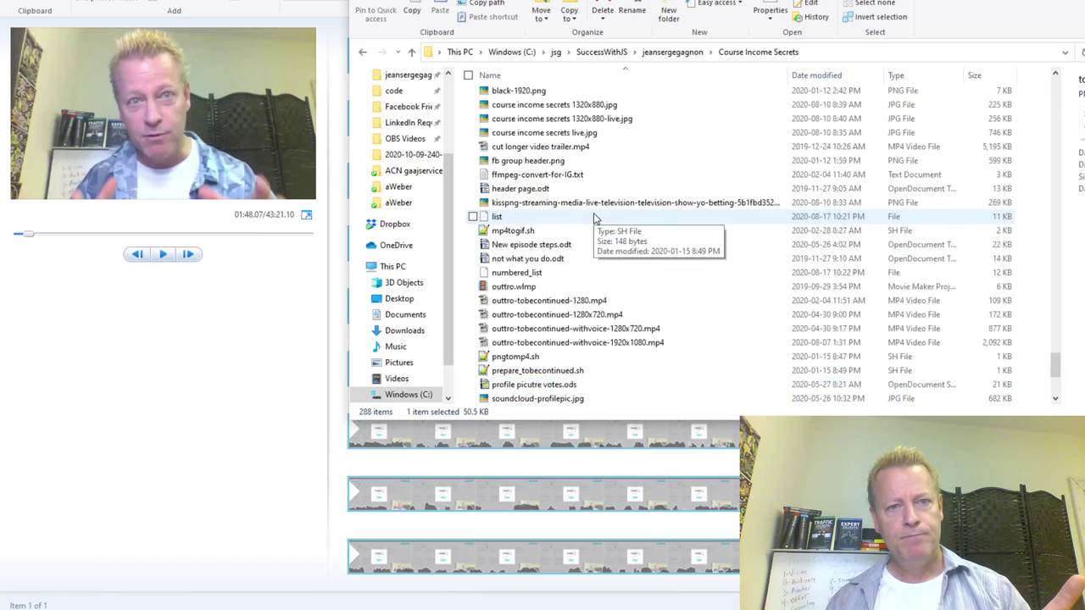
pyautogui.scroll(2, 508, 254)
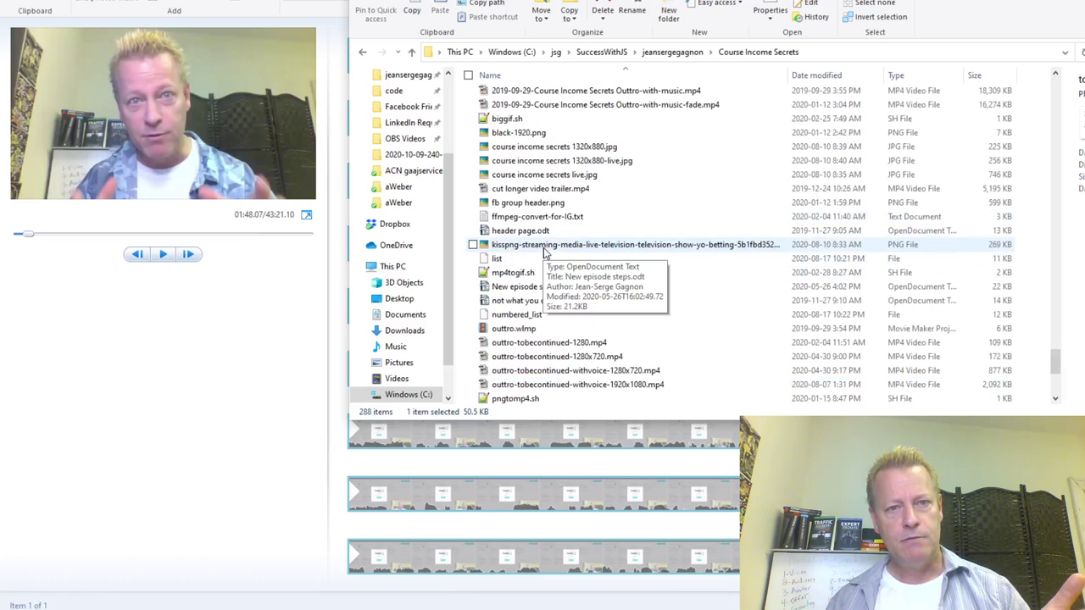
pyautogui.click(534, 181)
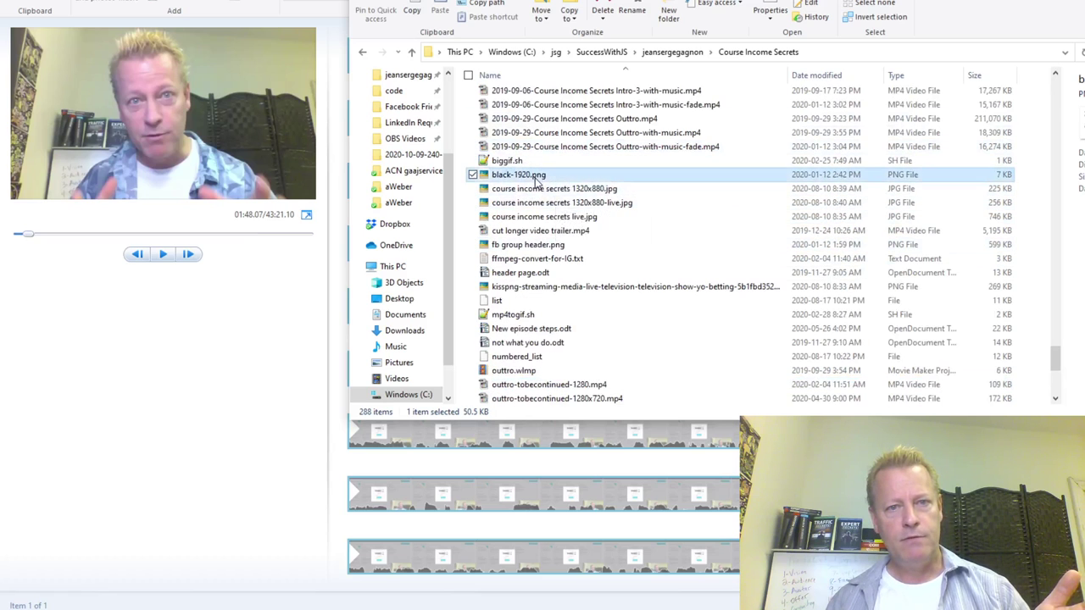
pyautogui.click(596, 204)
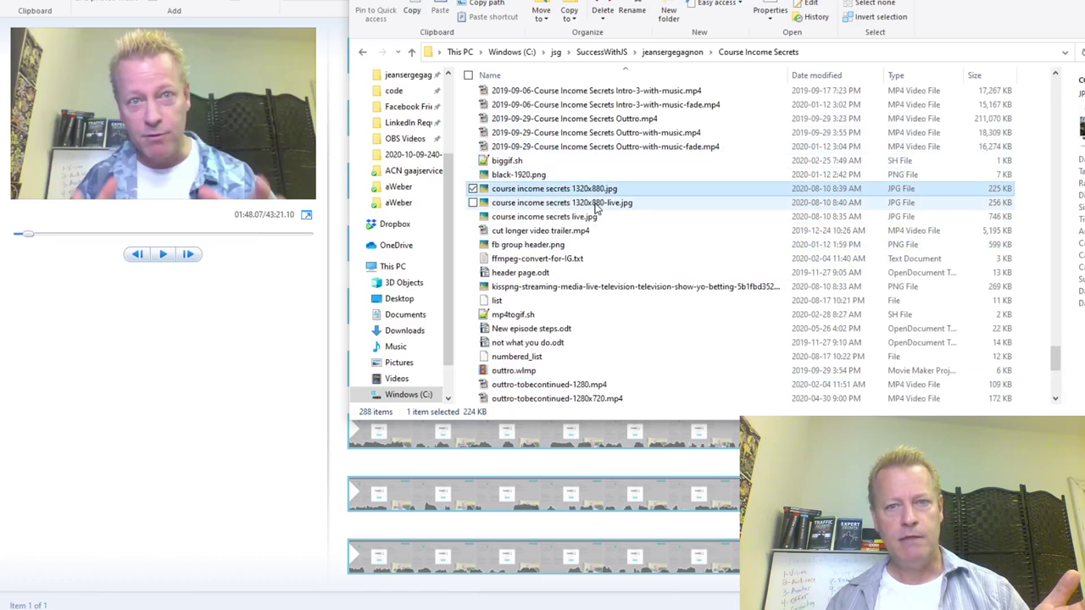
pyautogui.click(574, 217)
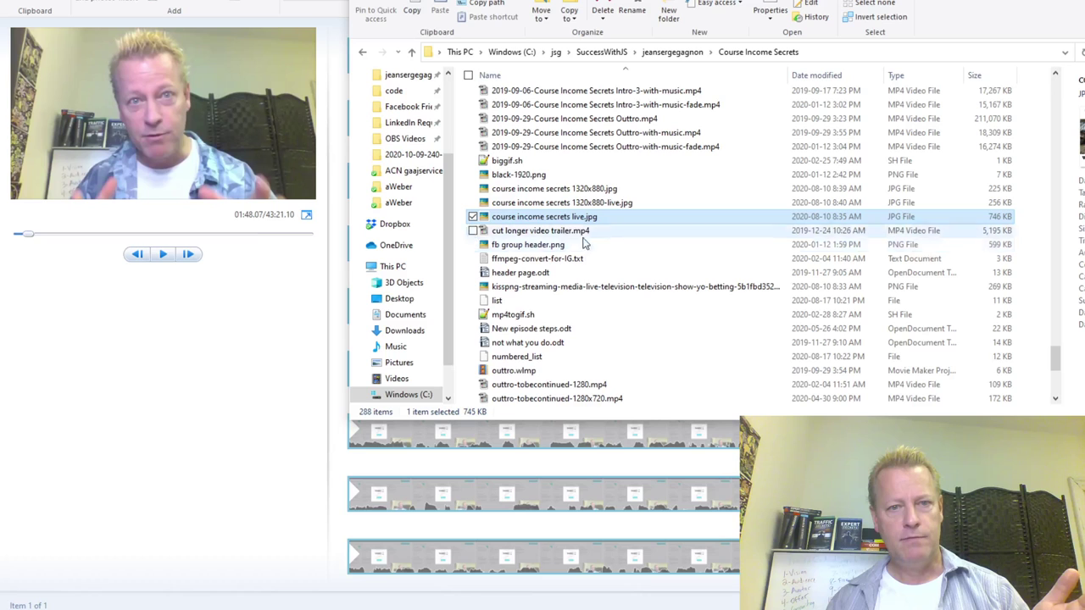
pyautogui.click(549, 246)
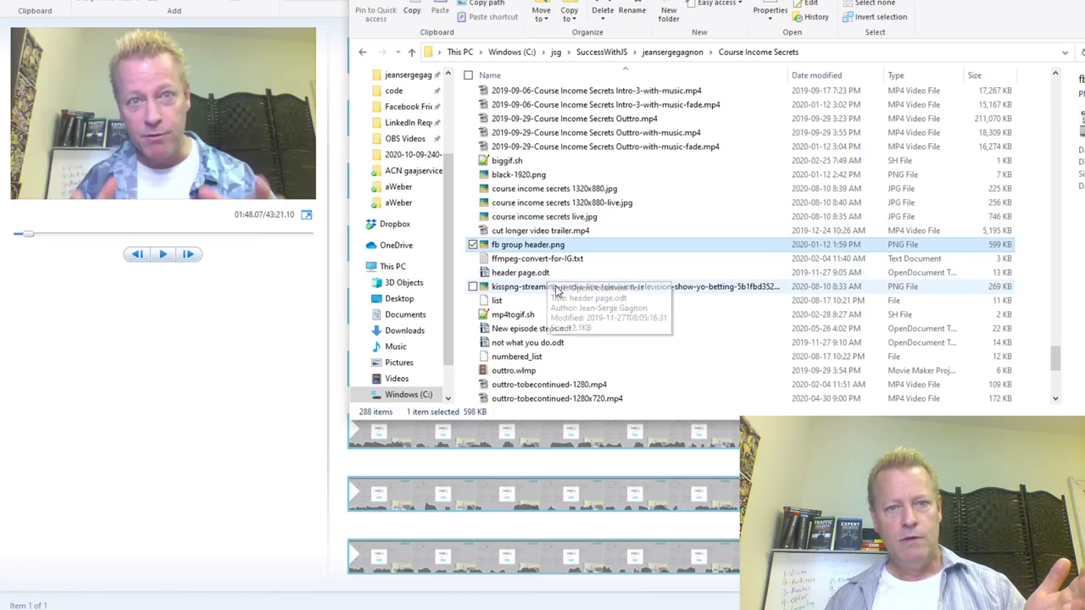
pyautogui.click(560, 288)
pyautogui.click(559, 329)
pyautogui.scroll(-7, 579, 354)
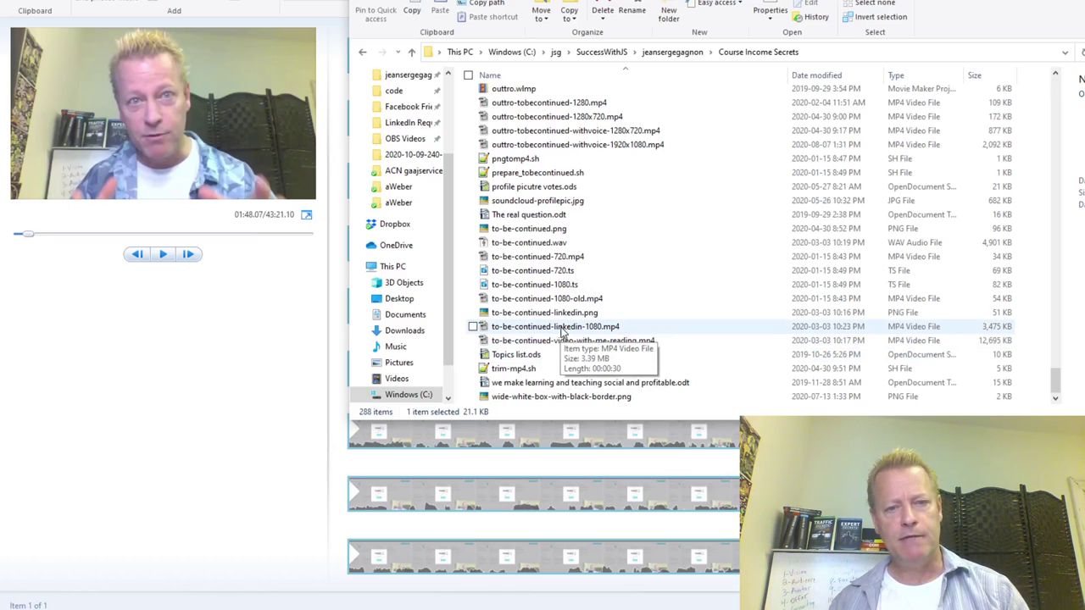
# Compare the to-be-continued and outro videos, and open outtro-tobecontinued-withvoice-1920x1080.mp4 for playback
pyautogui.click(561, 329)
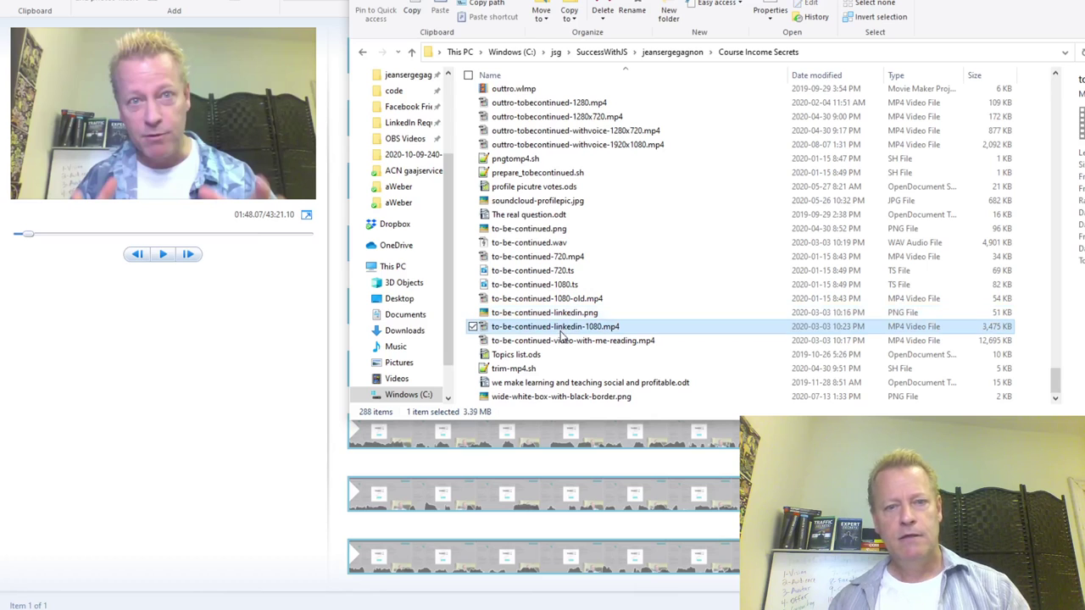
pyautogui.click(561, 342)
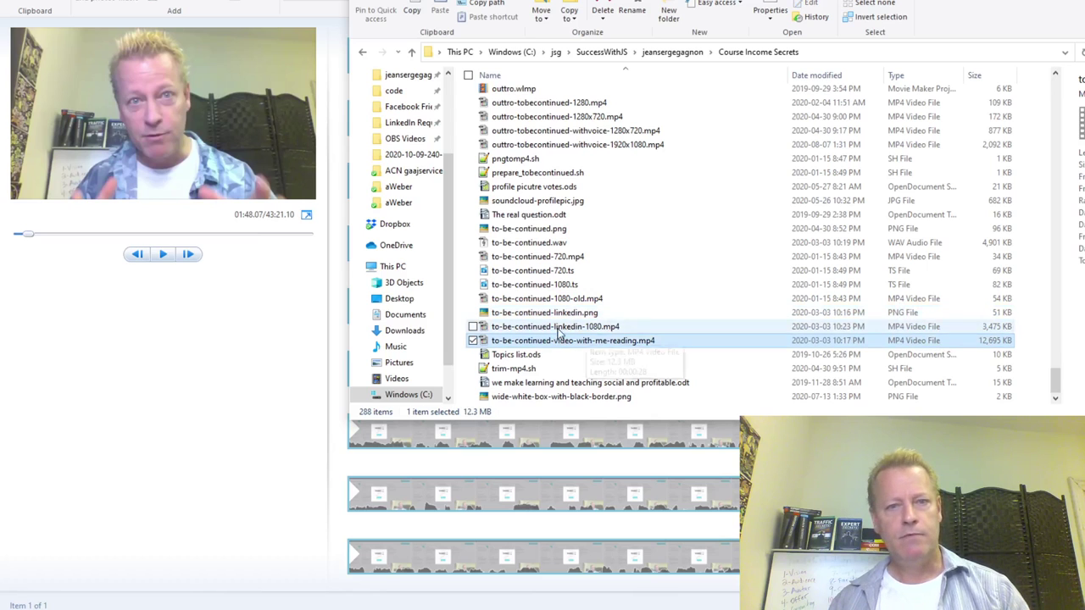
pyautogui.scroll(3, 593, 334)
pyautogui.click(589, 260)
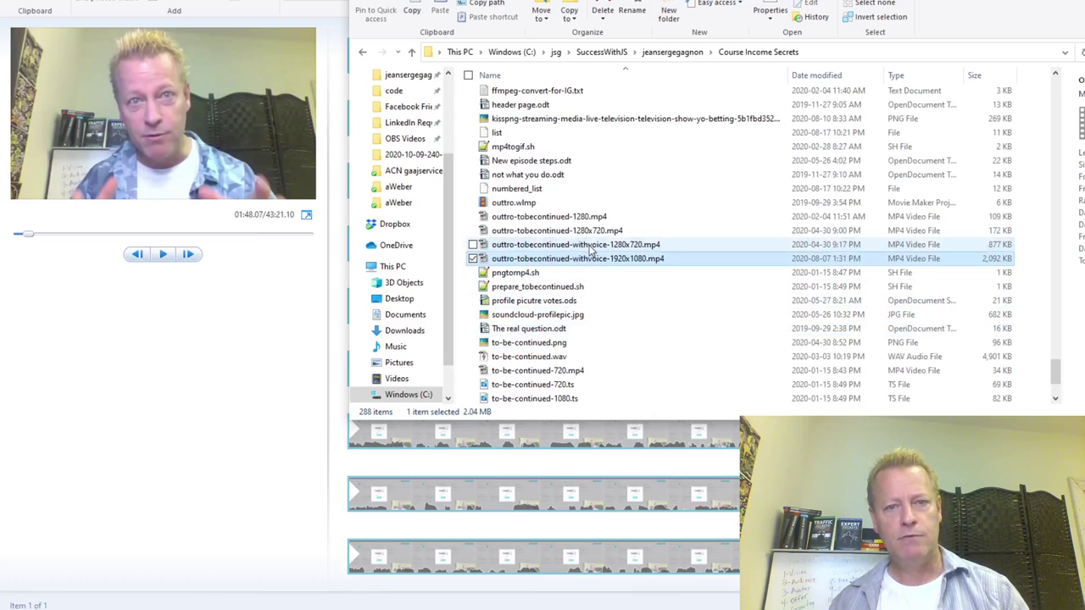
pyautogui.press('Up')
pyautogui.press('Up')
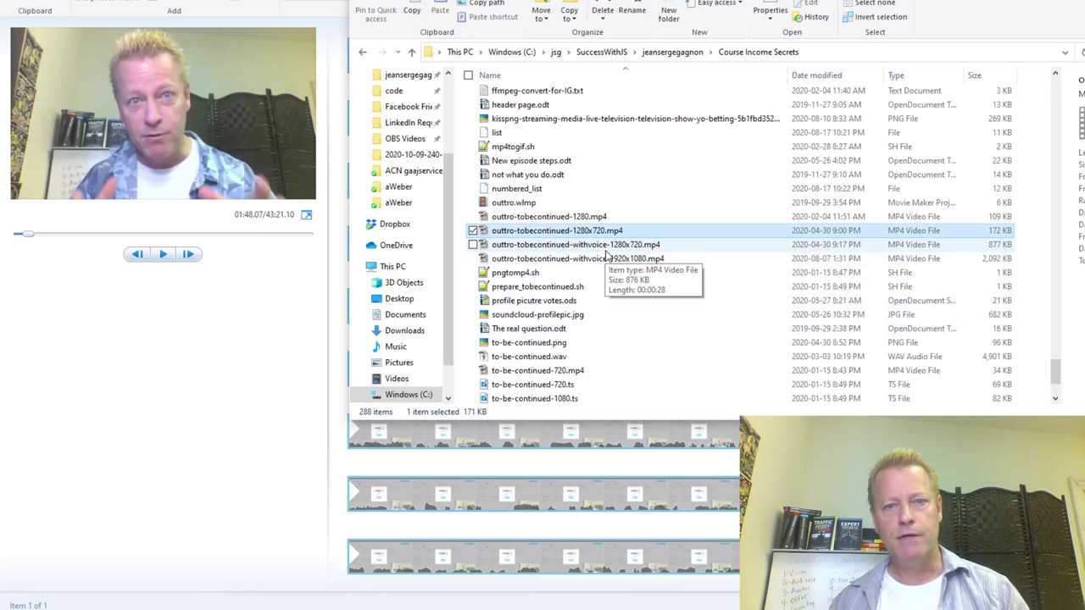
pyautogui.moveTo(612, 261); pyautogui.dragTo(631, 270)
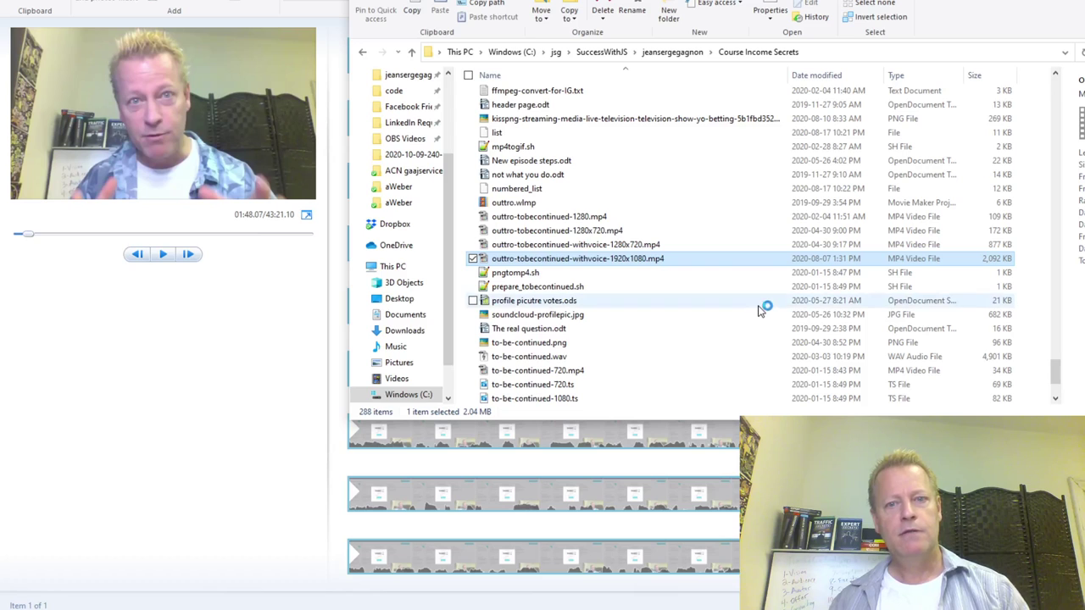
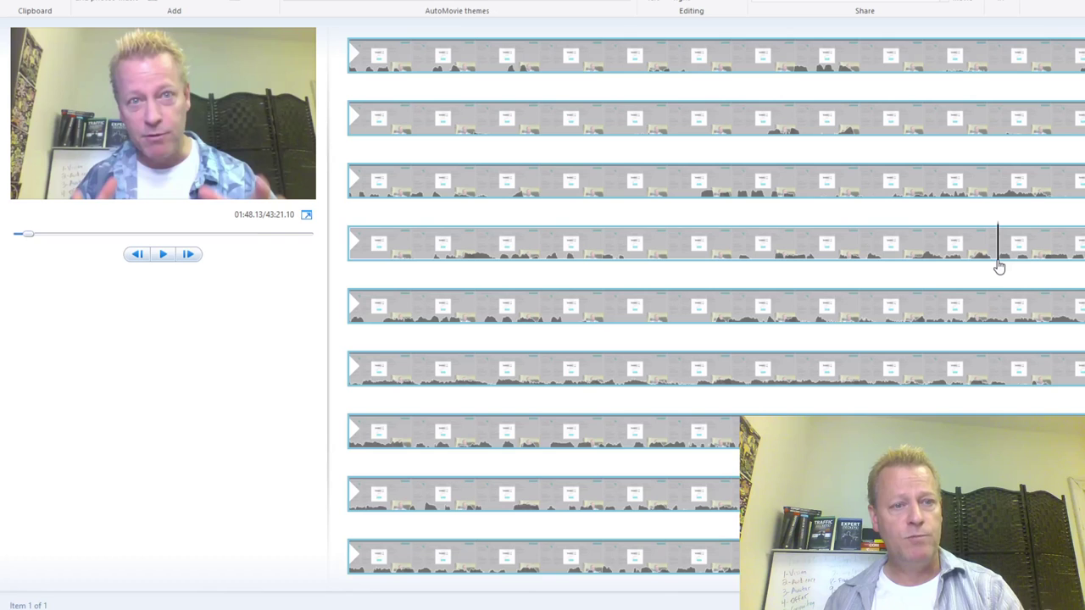
# Split the episode video at about 1:31 and delete everything after the split
pyautogui.moveTo(1000, 266); pyautogui.dragTo(626, 257)
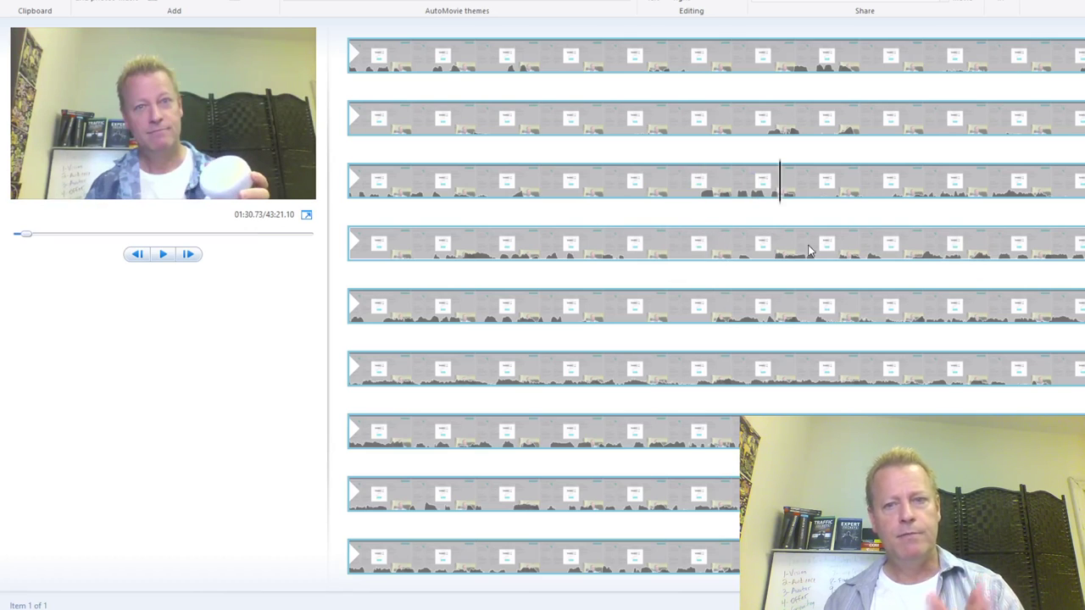
pyautogui.moveTo(781, 197); pyautogui.dragTo(818, 199)
pyautogui.click(334, 0)
pyautogui.click(304, 1)
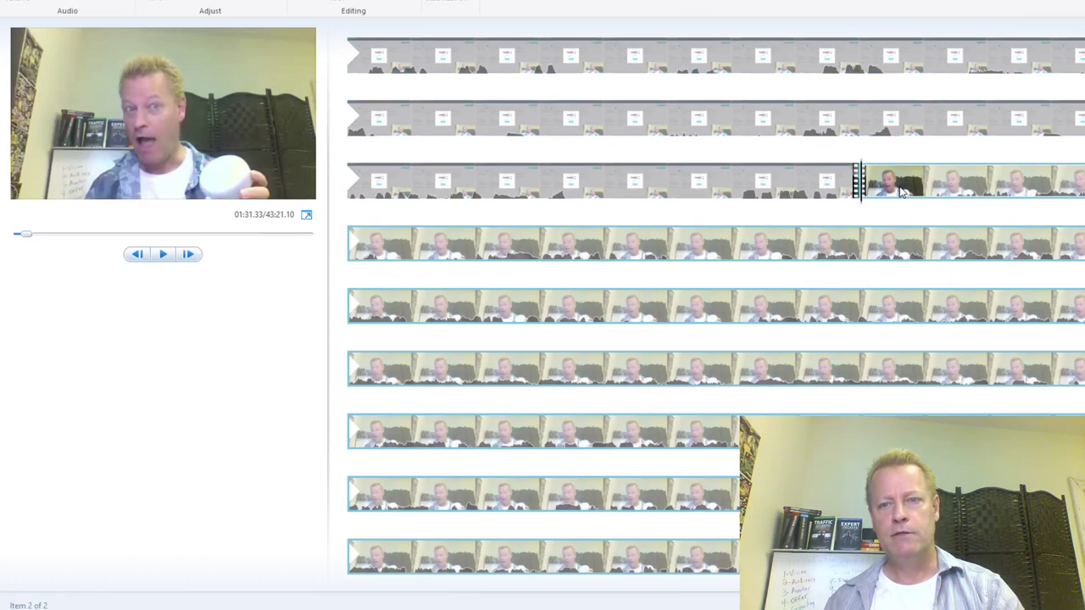
pyautogui.press('Delete')
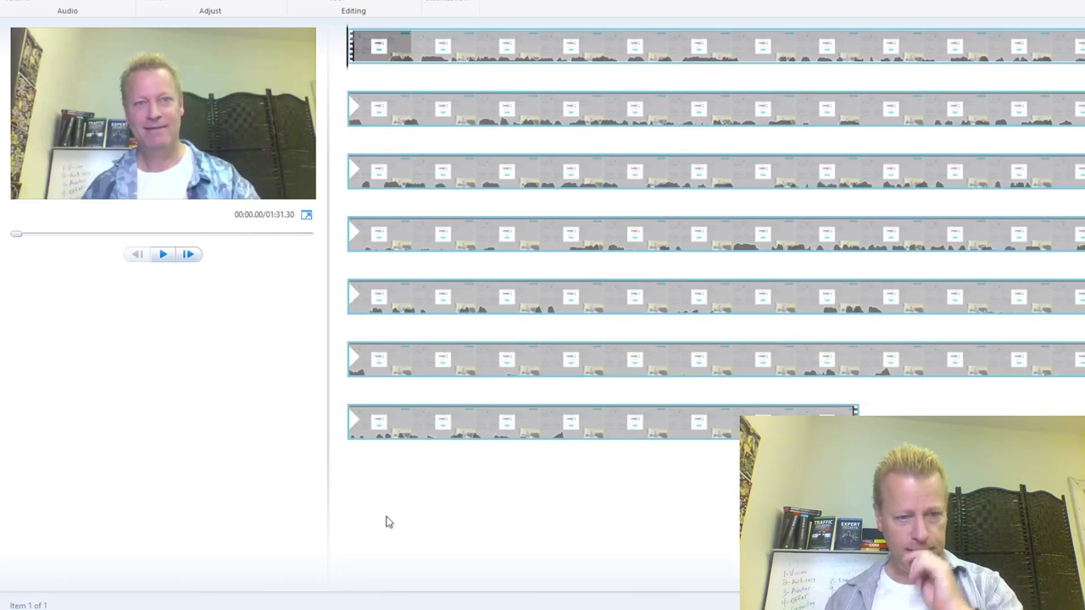
# Add outtro-tobecontinued-withvoice-1920x1080.mp4 from the Course Income Secrets folder to the end of the movie
pyautogui.moveTo(344, 609)
pyautogui.click(351, 580)
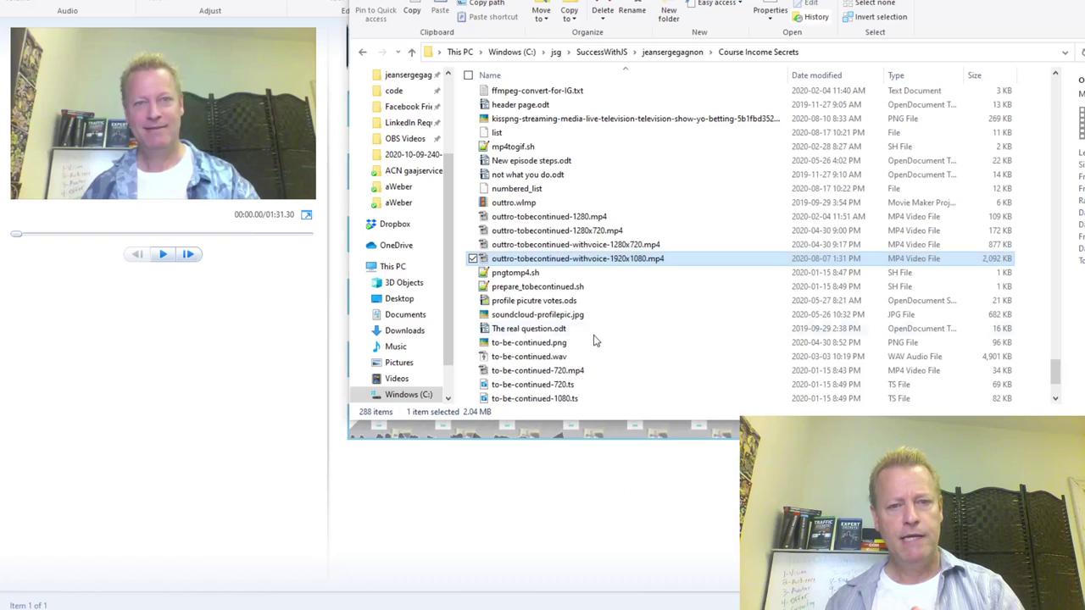
pyautogui.moveTo(614, 263); pyautogui.dragTo(676, 496)
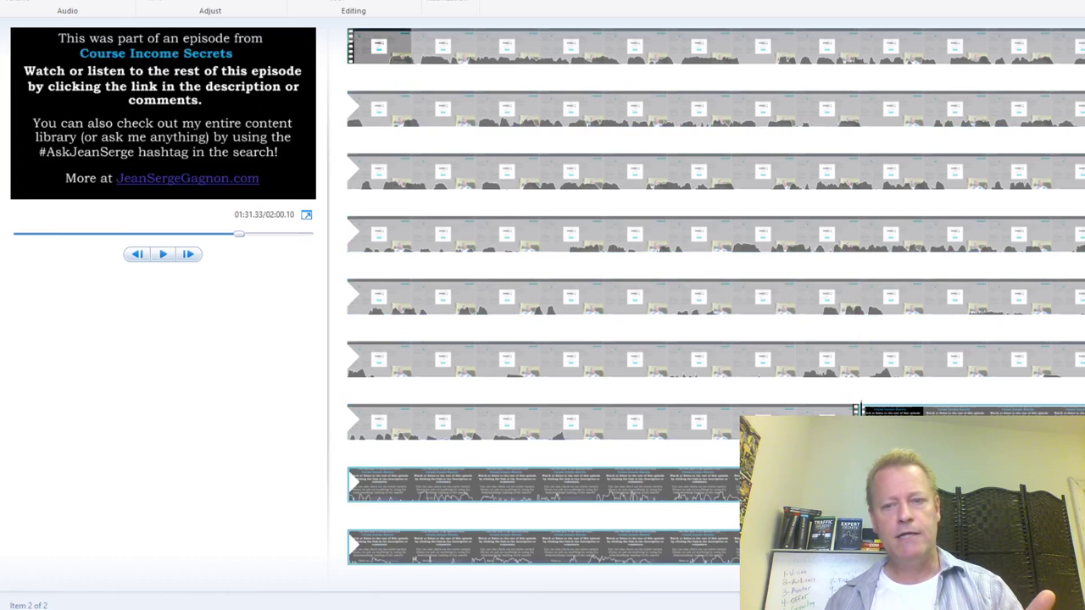
# Try a Medium audio fade on the shortened episode clip and set it back to None
pyautogui.click(799, 423)
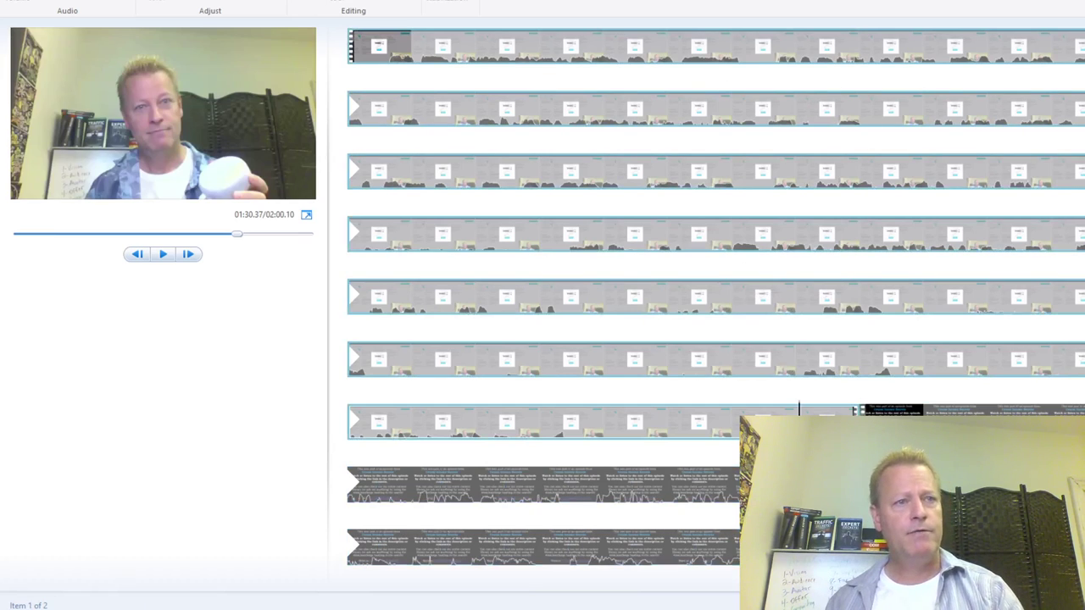
pyautogui.click(125, 1)
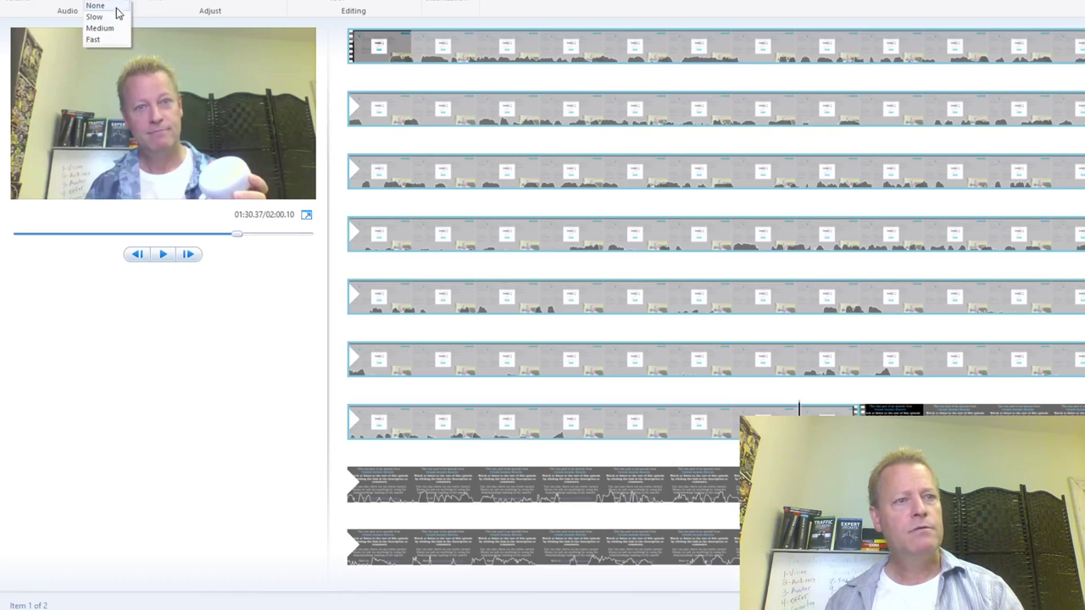
pyautogui.click(107, 26)
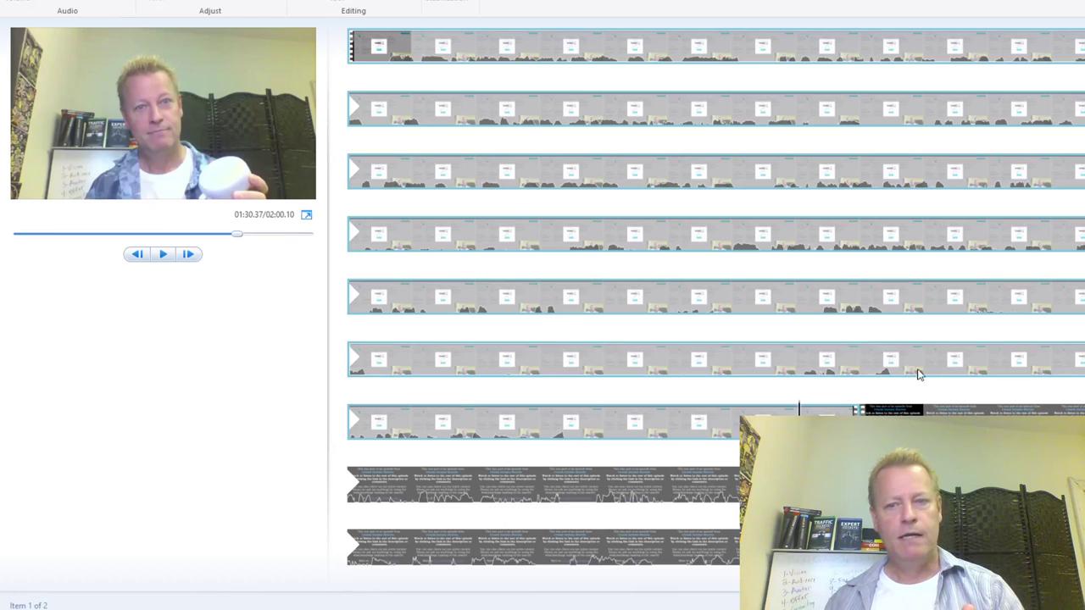
pyautogui.click(125, 0)
pyautogui.click(100, 10)
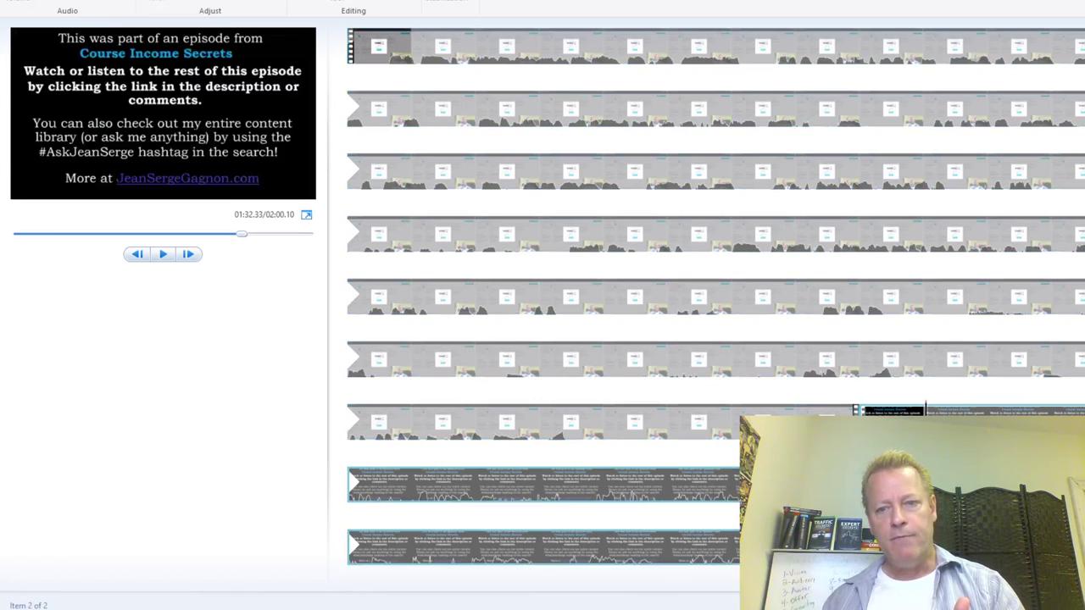
# Apply the Page curl bottom-right transition to the start of the outro clip
pyautogui.moveTo(895, 422); pyautogui.dragTo(773, 422)
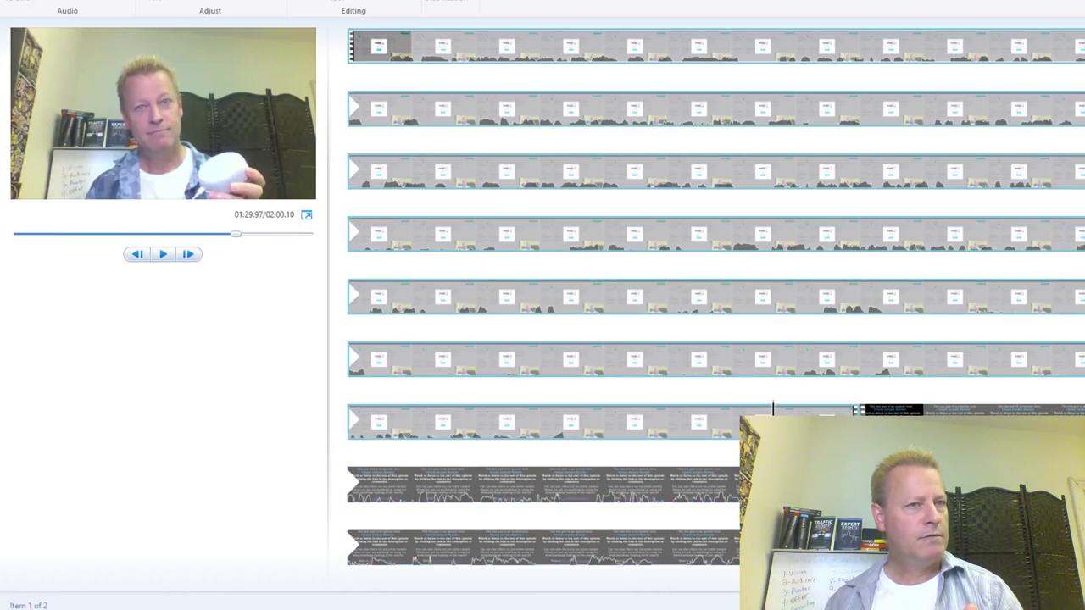
pyautogui.click(129, 0)
pyautogui.click(83, 0)
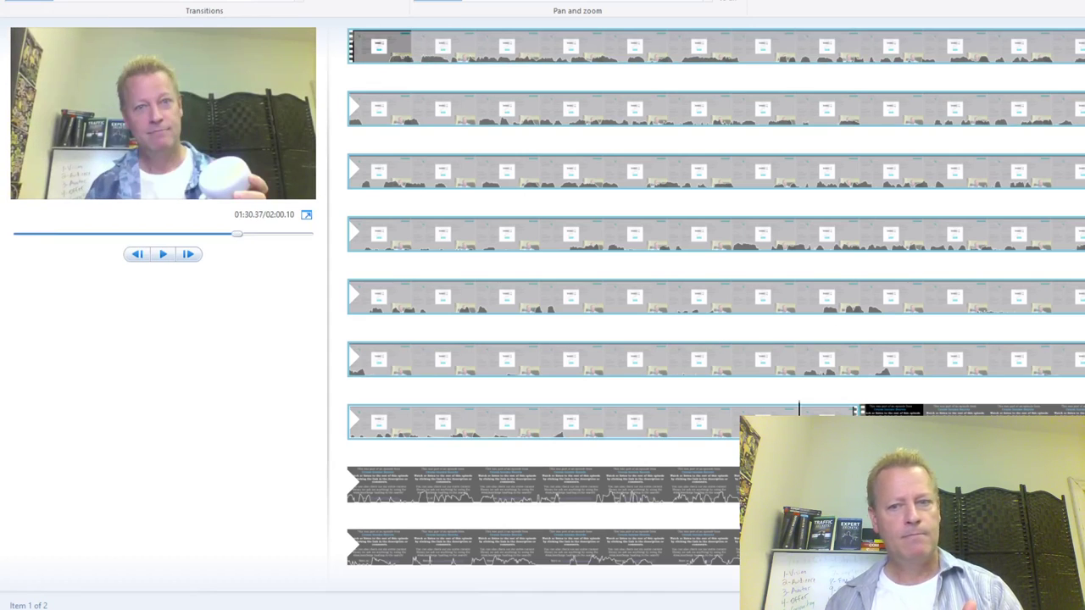
pyautogui.click(885, 422)
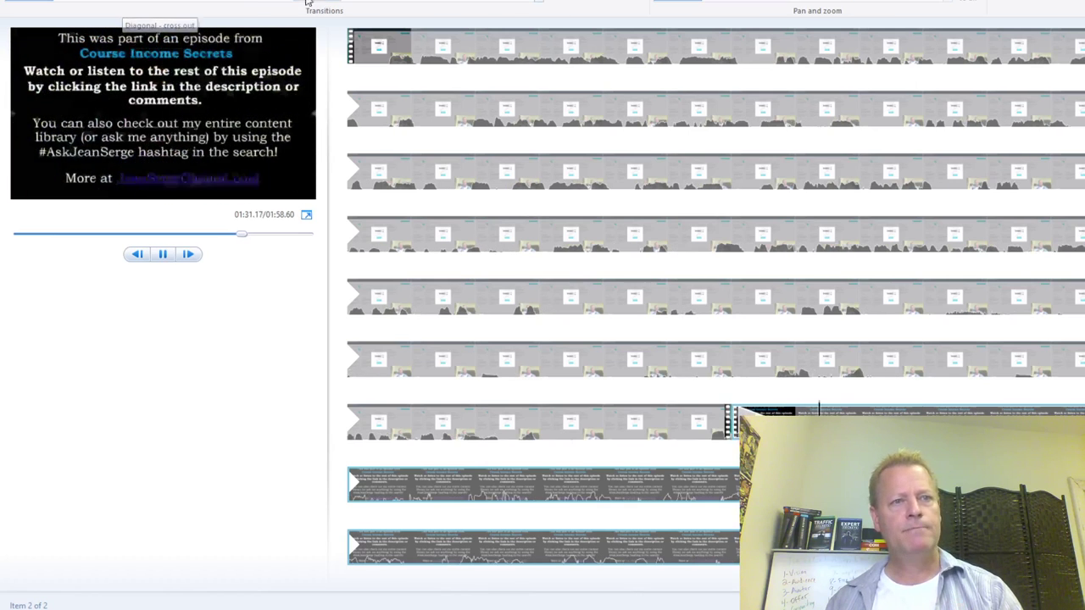
pyautogui.click(539, 7)
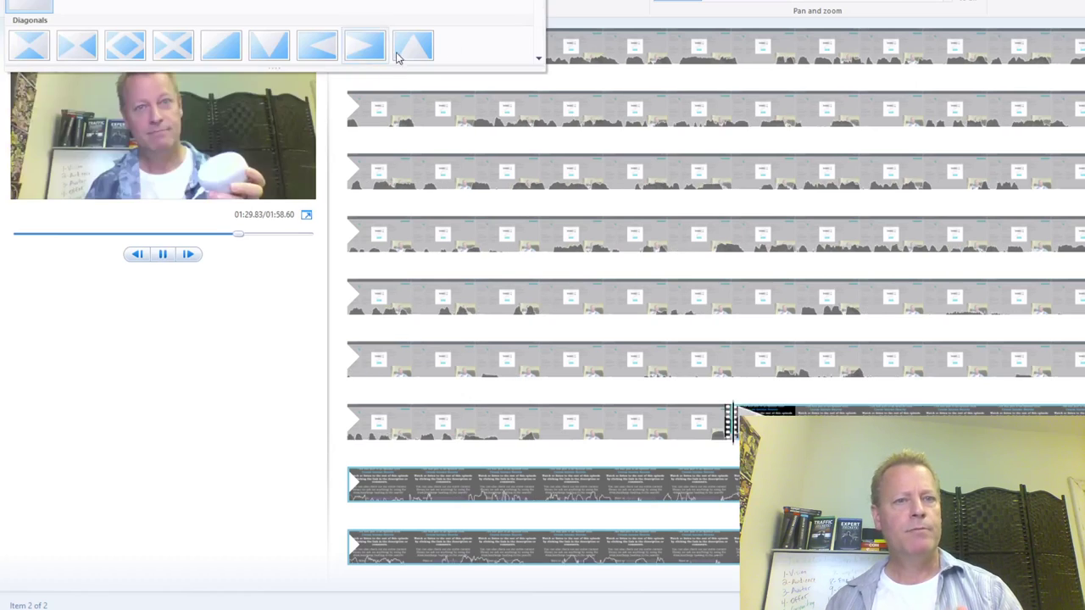
pyautogui.moveTo(539, 0); pyautogui.dragTo(539, 29)
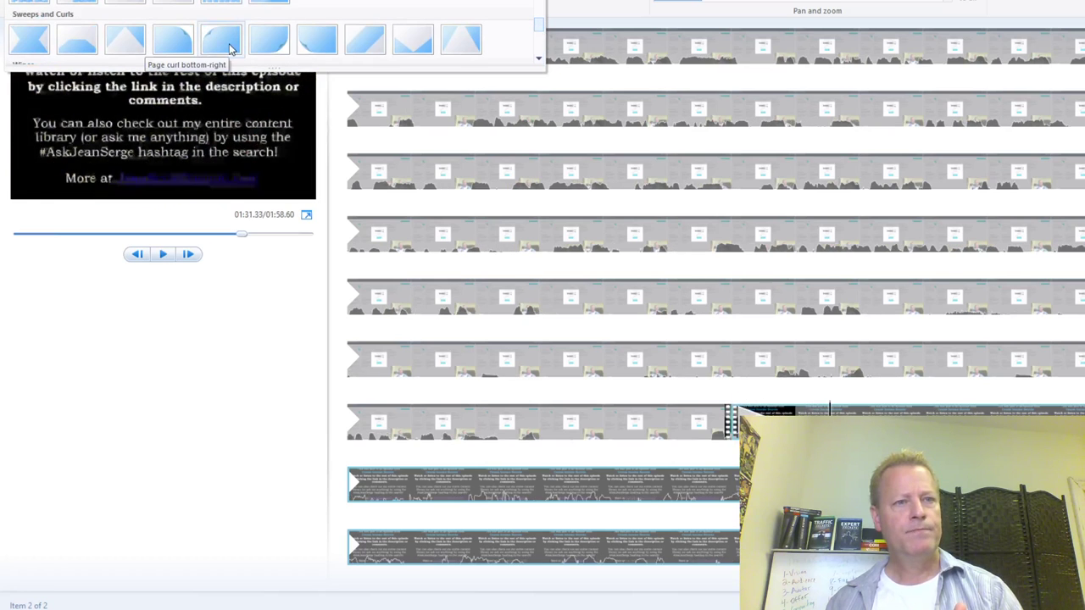
pyautogui.click(229, 49)
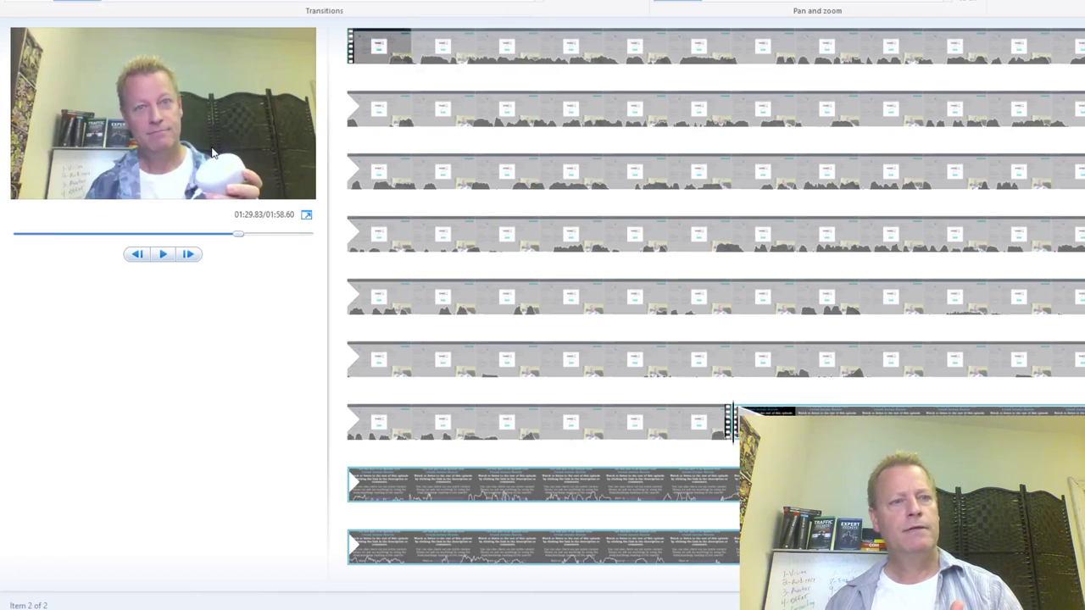
# Play the end of the episode clip into the outro to check the transition
pyautogui.click(600, 423)
pyautogui.click(163, 254)
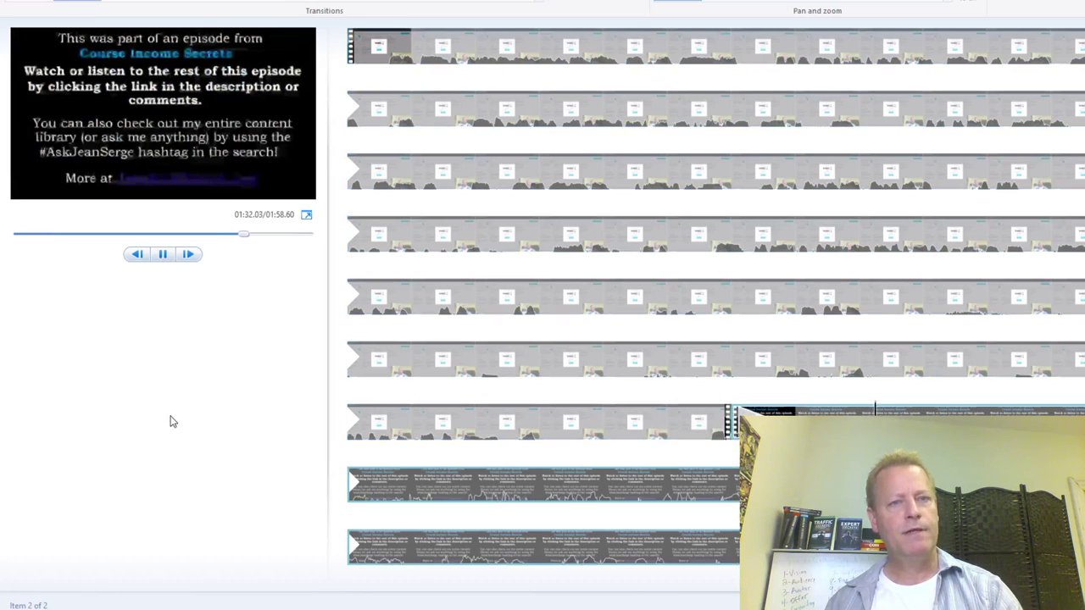
pyautogui.click(163, 253)
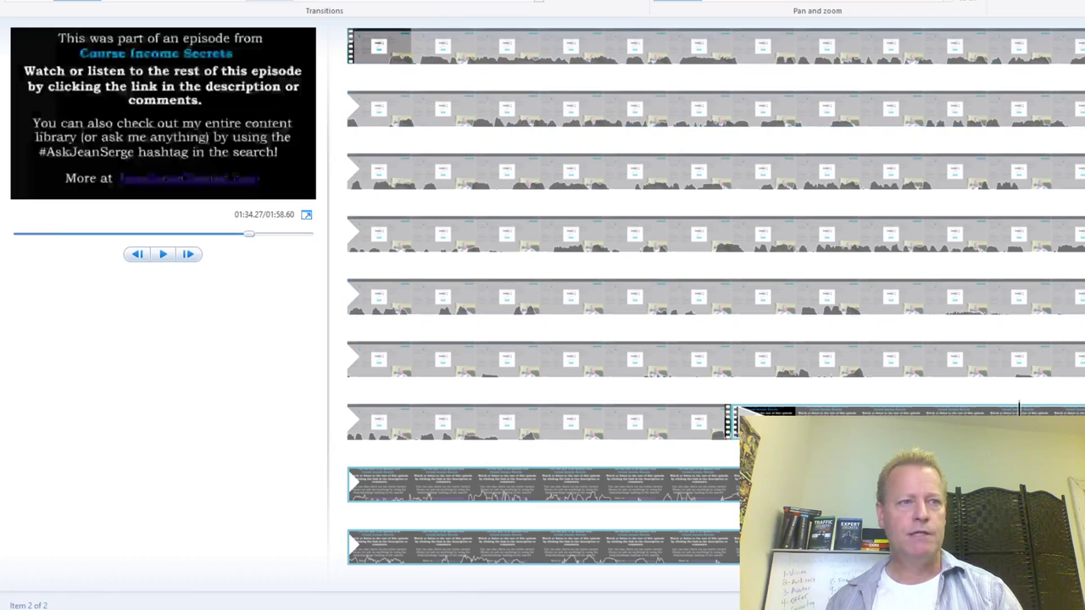
# Start saving the movie with the YouTube setting and cancel the file save
pyautogui.click(85, 0)
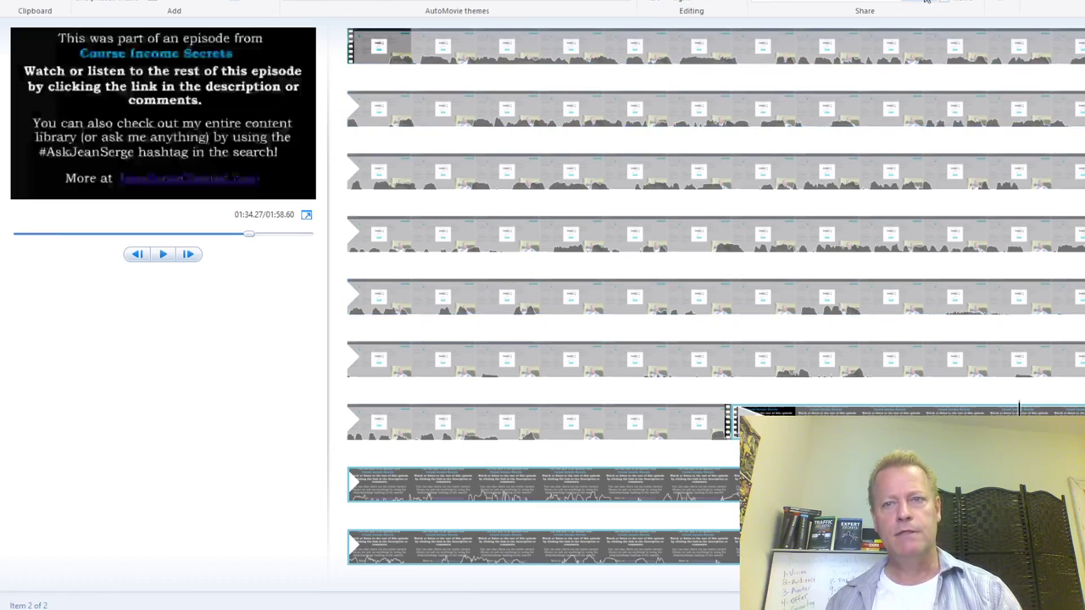
pyautogui.click(969, 6)
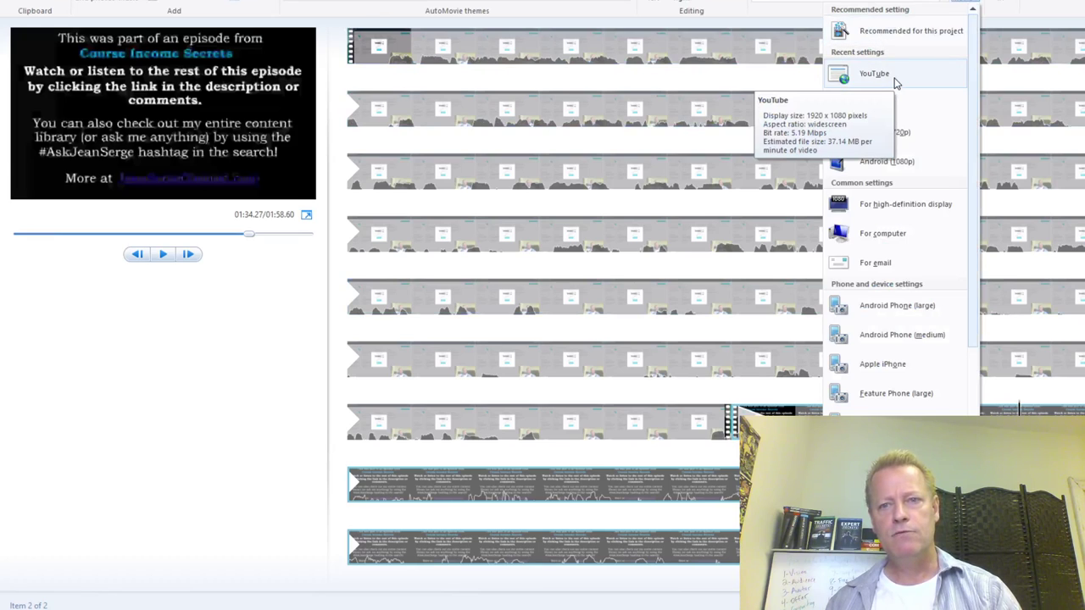
pyautogui.click(894, 75)
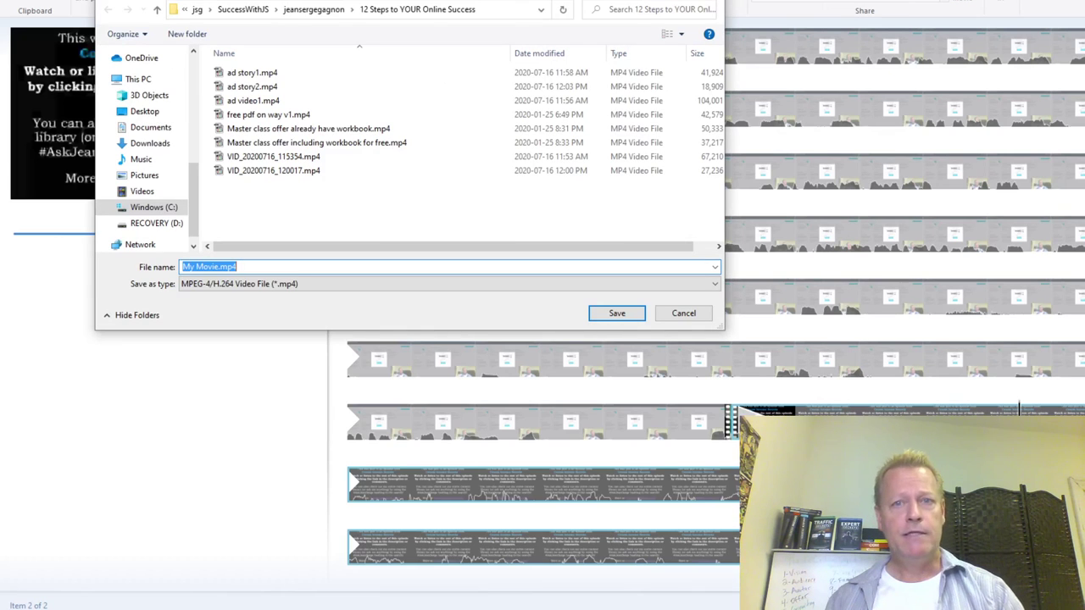
pyautogui.press('Escape')
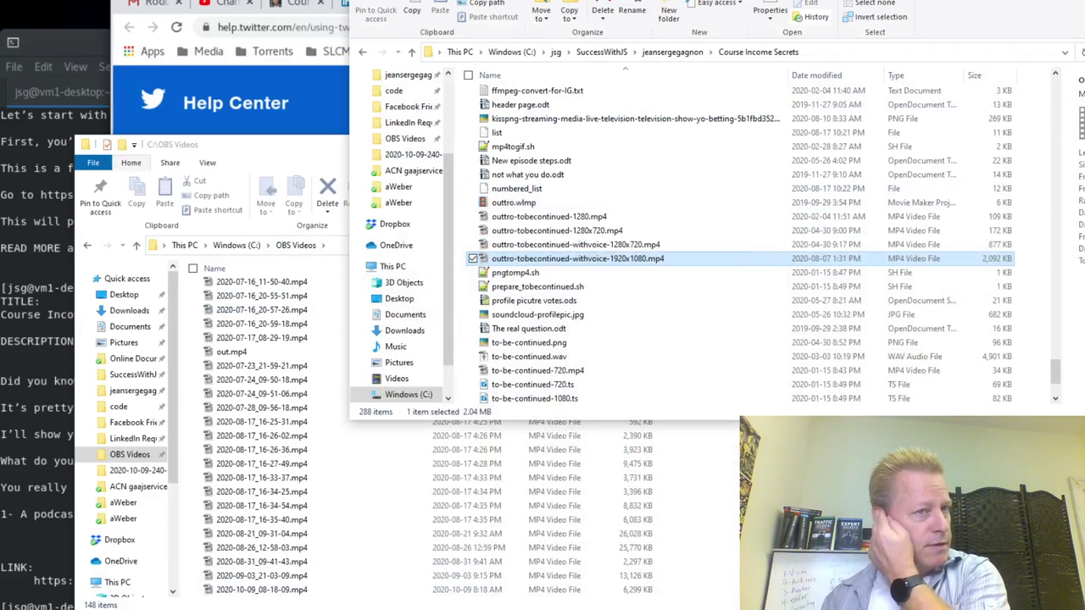
# Switch to the browser, look through the Using Twitter help topics and return to the tweet being composed
pyautogui.click(271, 105)
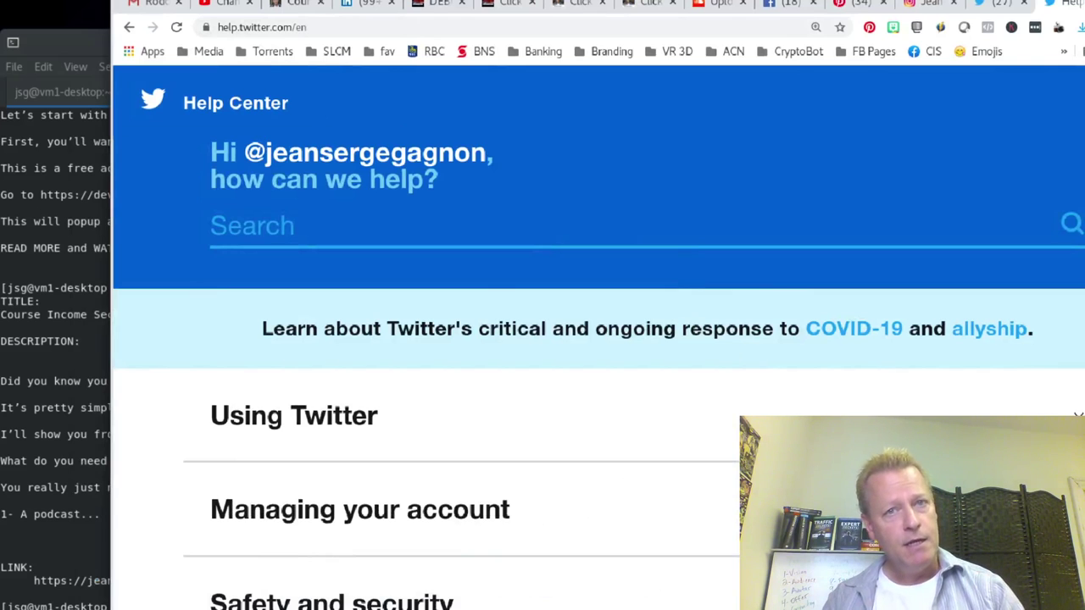
pyautogui.scroll(-2, 721, 303)
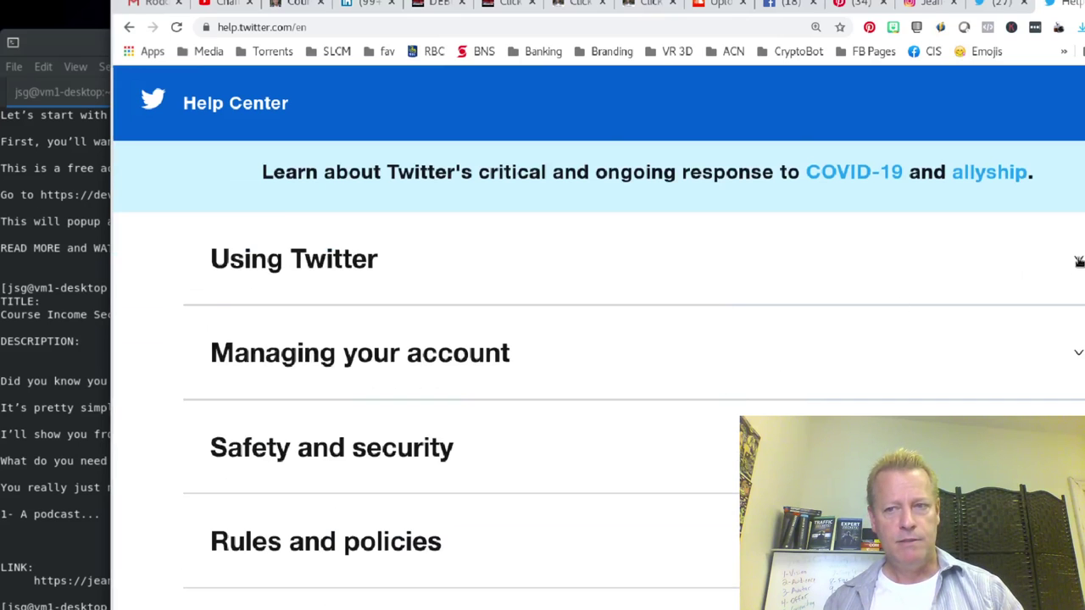
pyautogui.click(1078, 258)
pyautogui.scroll(-3, 1017, 390)
pyautogui.scroll(3, 1017, 391)
pyautogui.scroll(-5, 1016, 390)
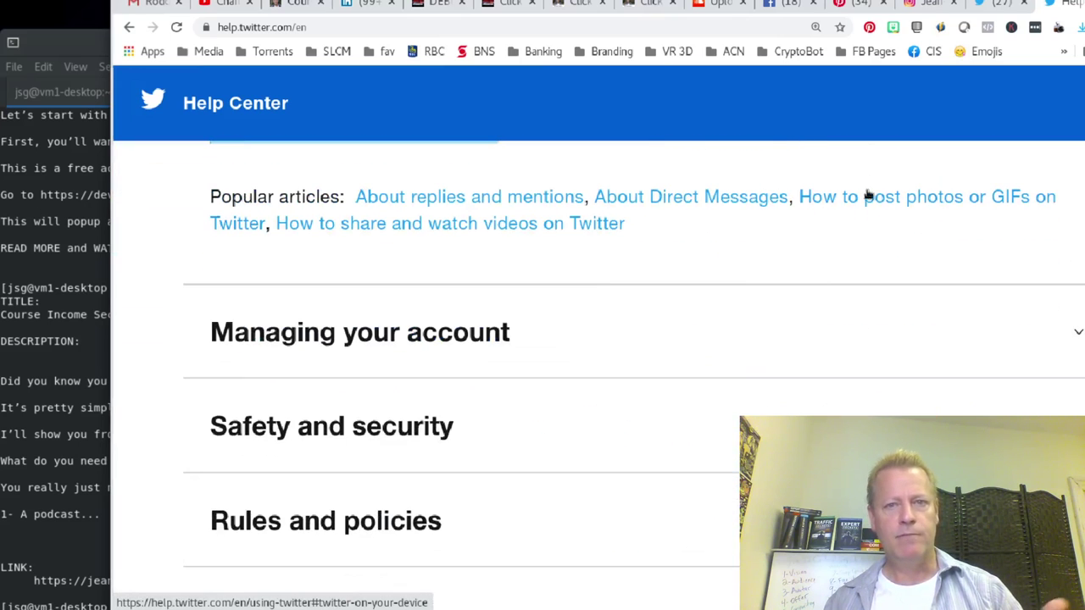
pyautogui.click(994, 5)
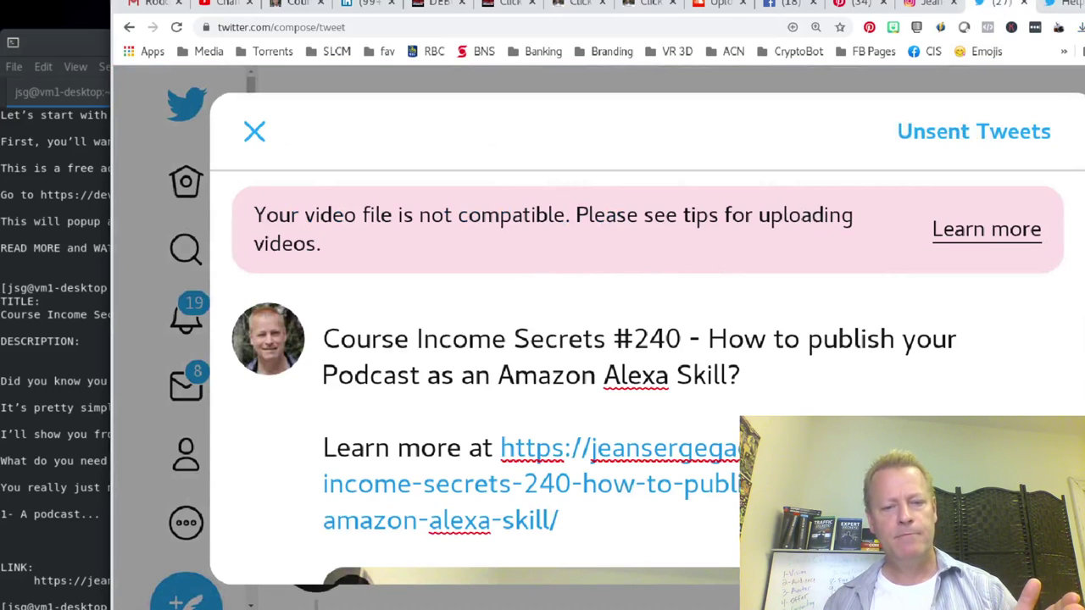
# Switch to LinkedIn, examine the error about the selected video's length and dismiss the upload dialog
pyautogui.moveTo(409, 609)
pyautogui.click(366, 579)
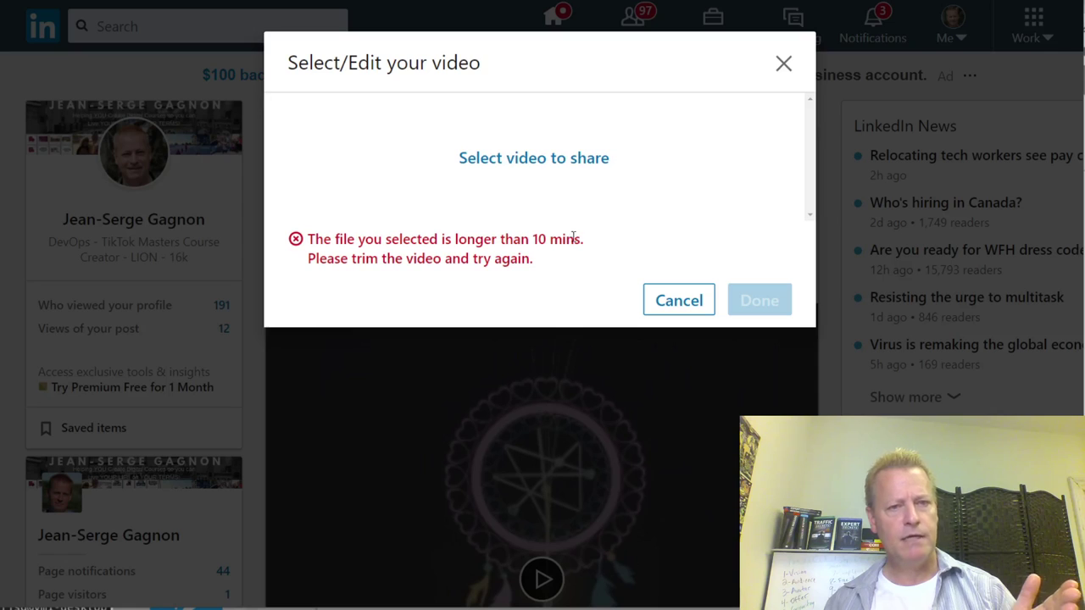
pyautogui.moveTo(438, 238); pyautogui.dragTo(651, 242)
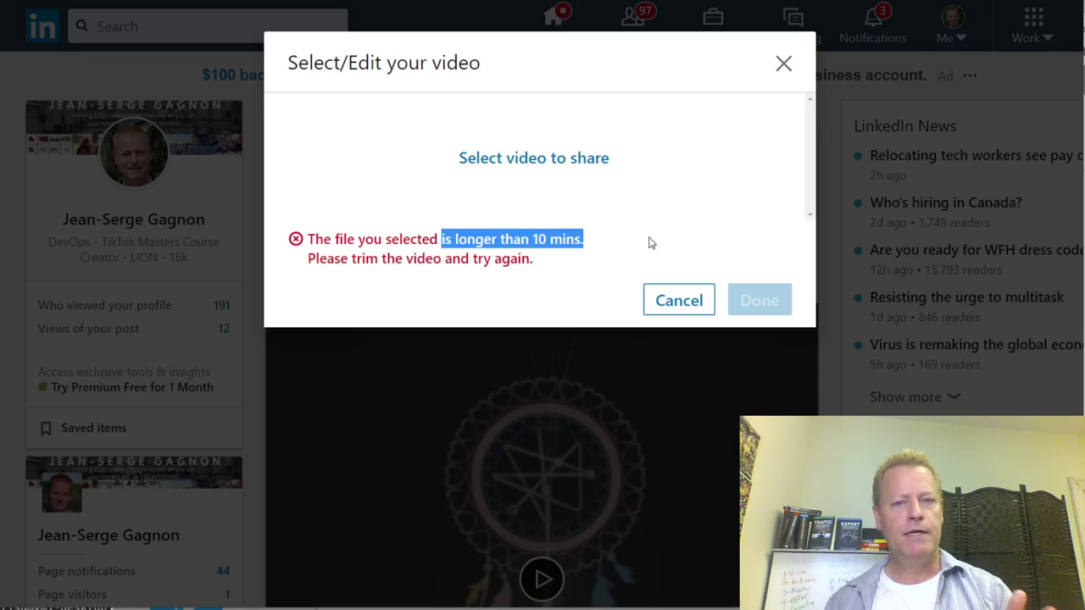
pyautogui.click(698, 292)
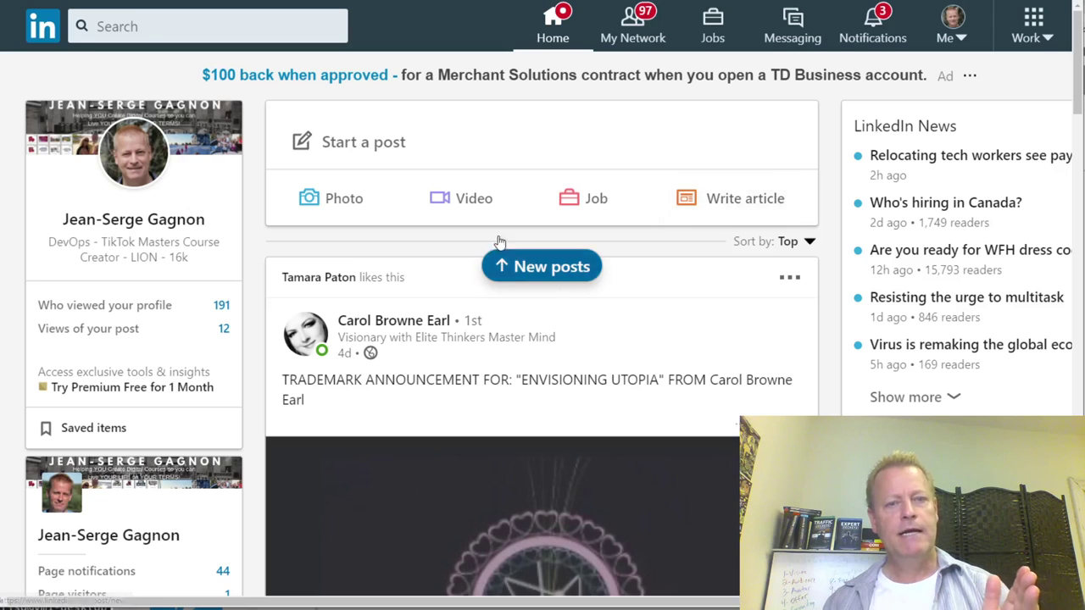
# Open LinkedIn's video file selection, show the files in Details view to compare their lengths and cancel the selection
pyautogui.click(462, 198)
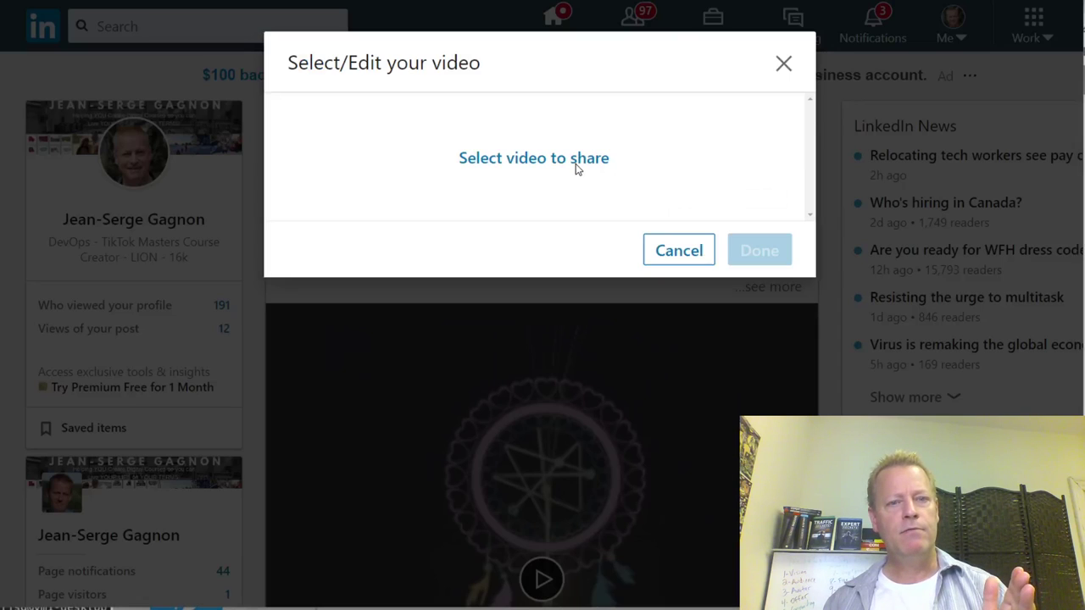
pyautogui.click(574, 169)
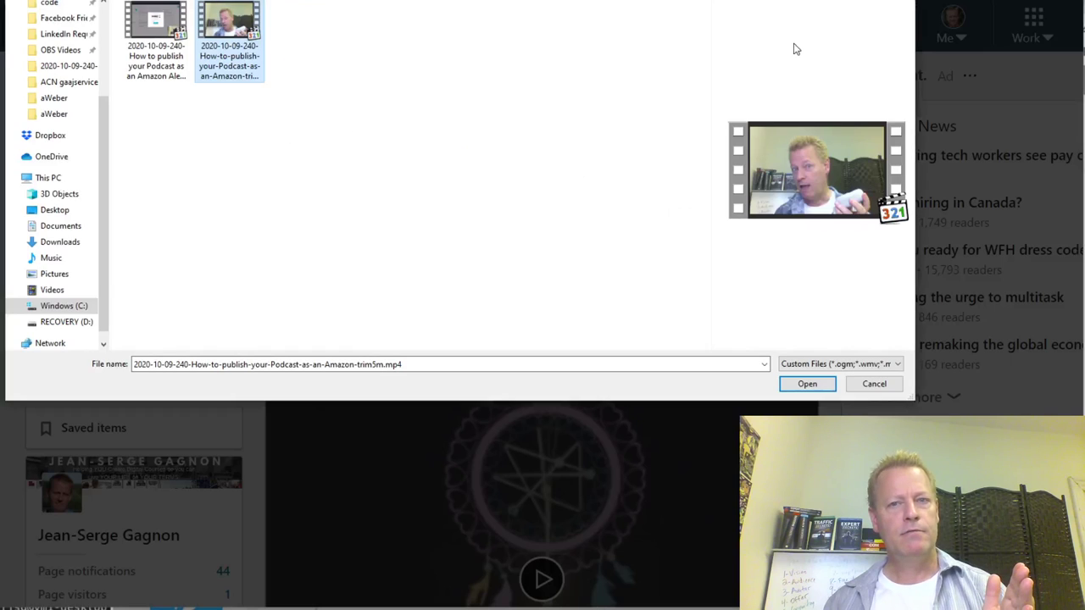
pyautogui.click(866, 1)
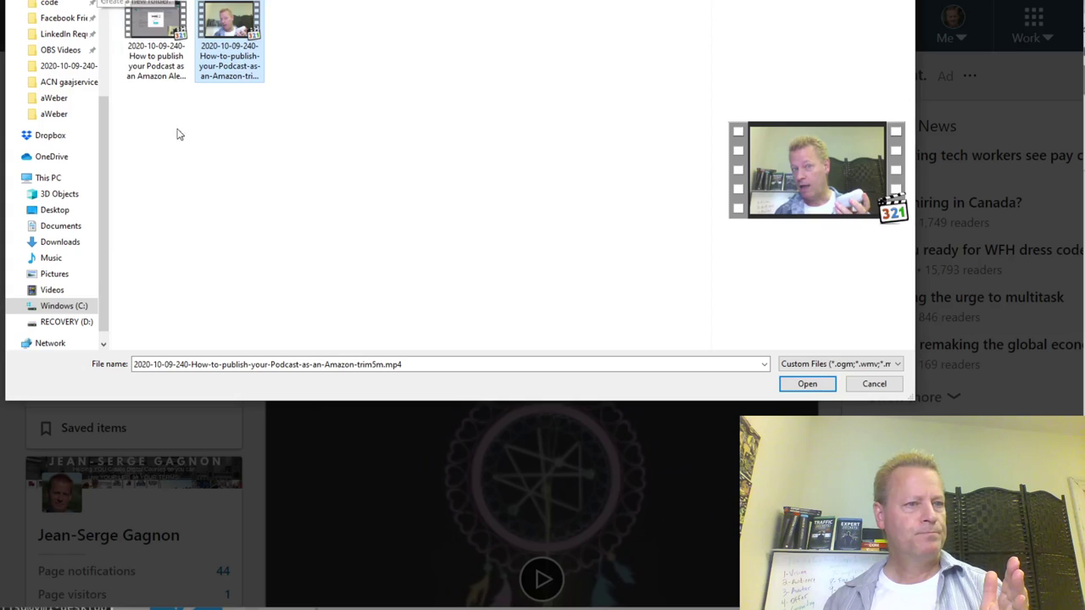
pyautogui.click(860, 0)
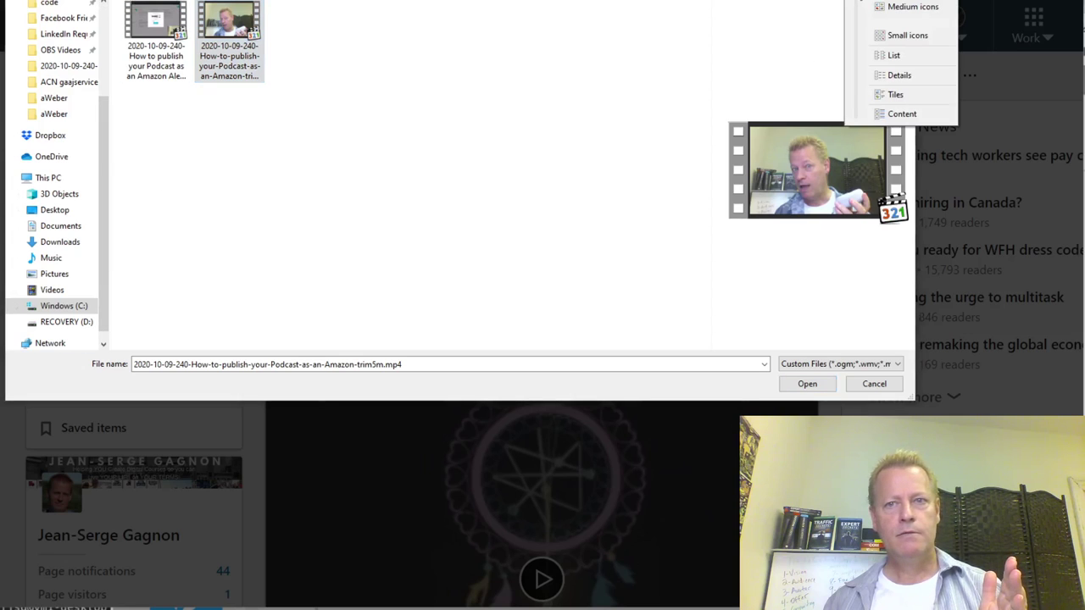
pyautogui.click(899, 75)
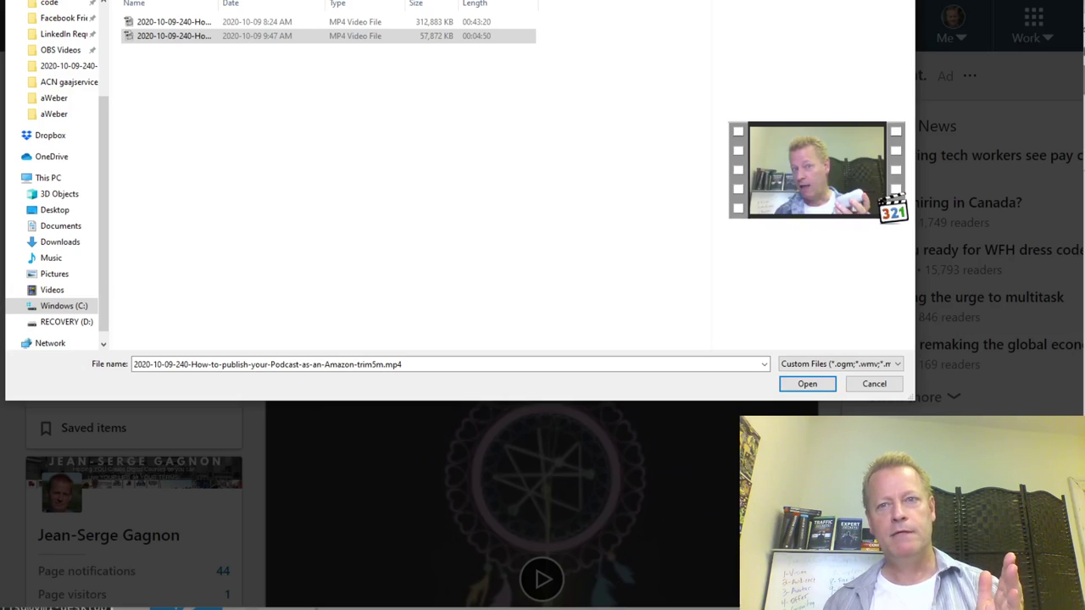
pyautogui.click(884, 0)
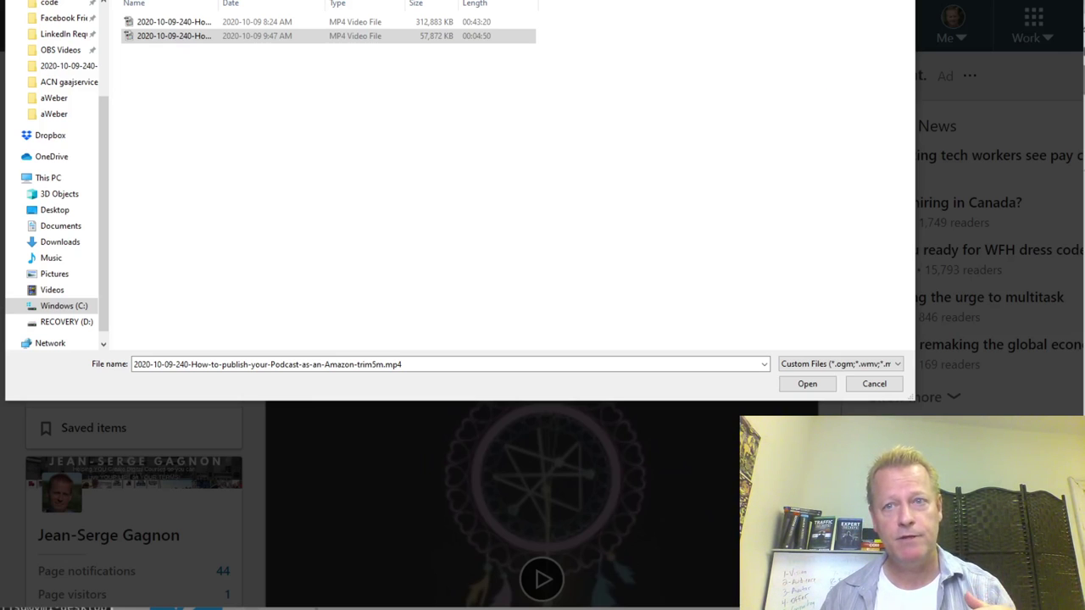
pyautogui.press('Escape')
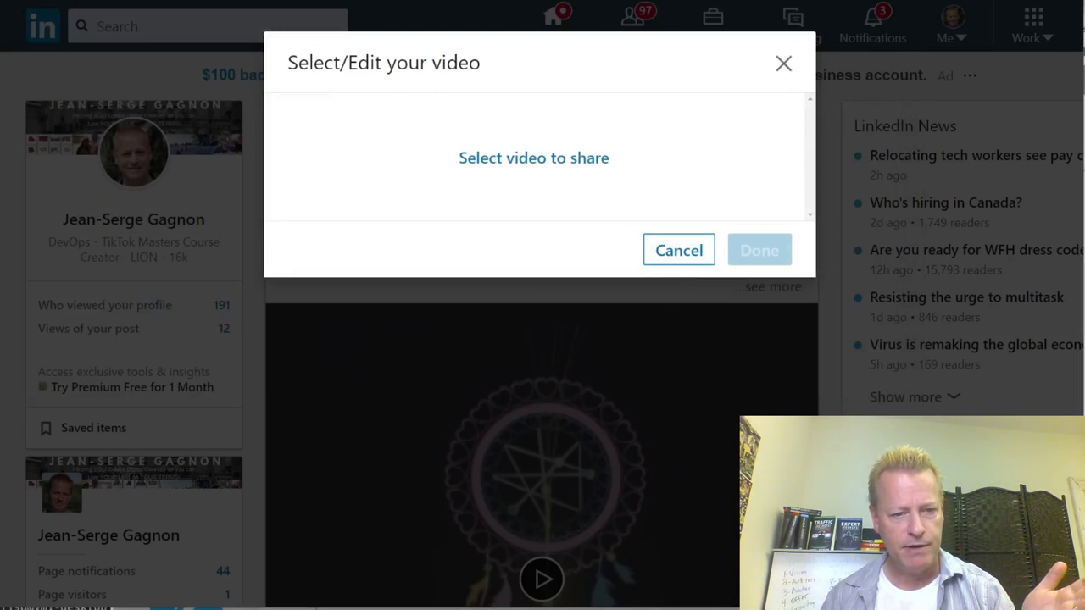
pyautogui.moveTo(345, 608)
pyautogui.click(343, 572)
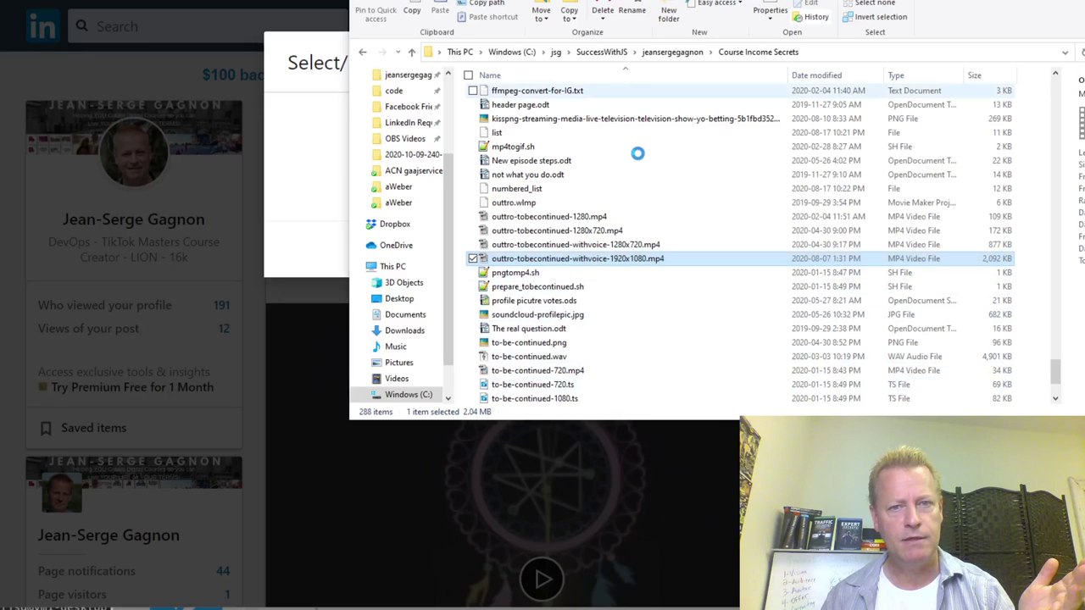
pyautogui.scroll(12, 637, 153)
pyautogui.click(661, 356)
pyautogui.click(664, 331)
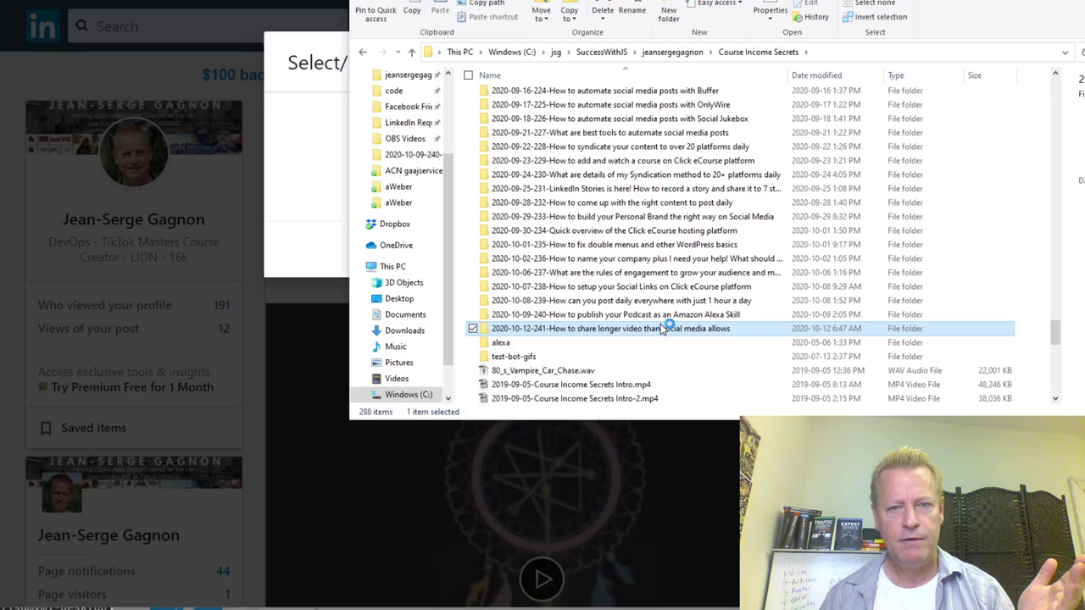
pyautogui.press('Up')
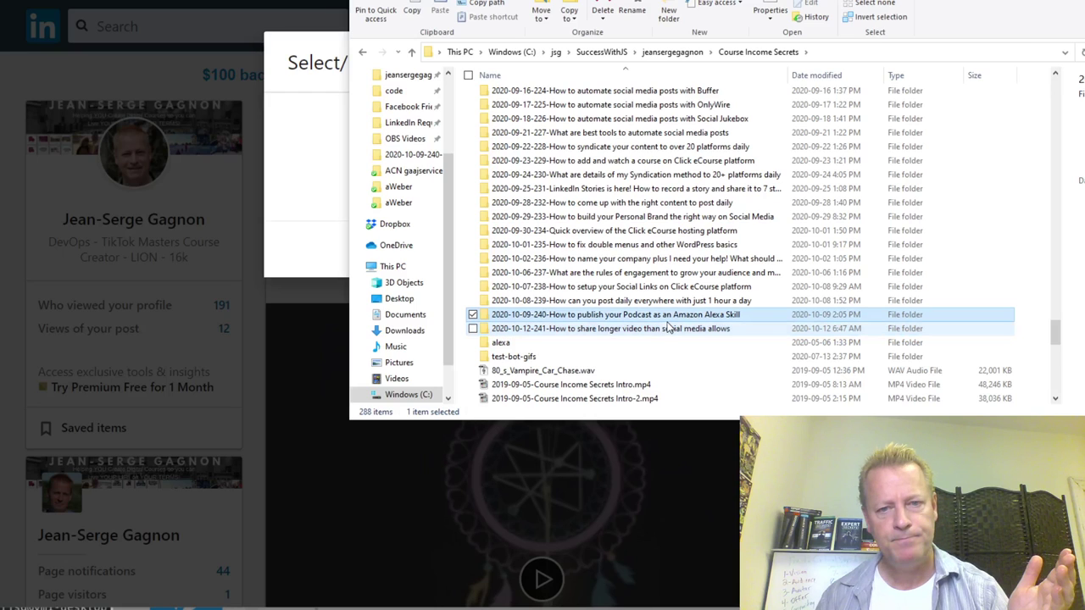
pyautogui.doubleClick(668, 316)
pyautogui.click(751, 228)
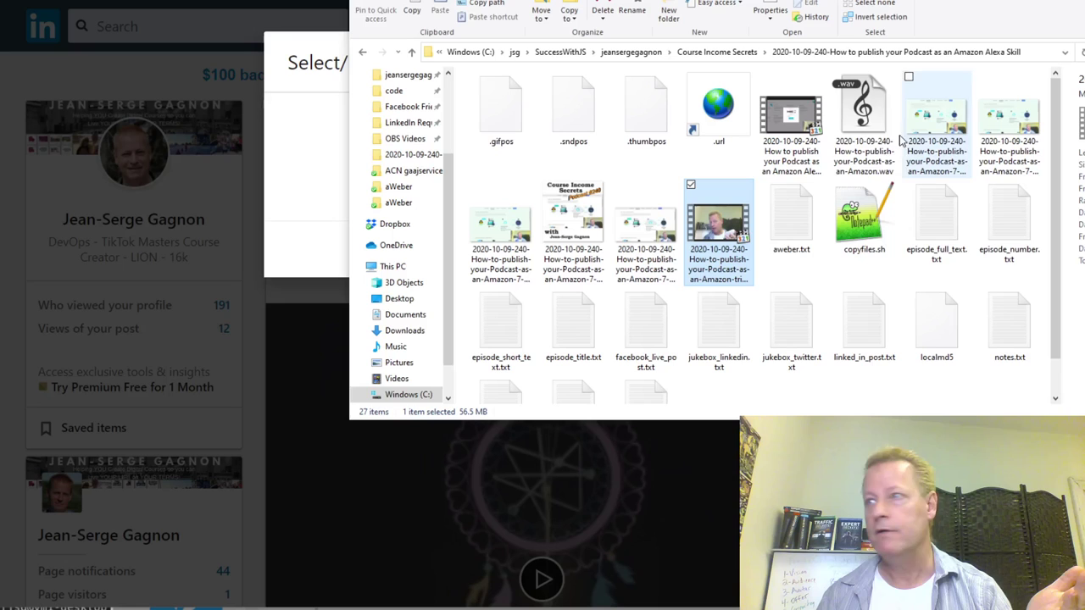
# Reposition the folder window to expose the file details and compare the lengths of the full and trimmed episode videos
pyautogui.moveTo(762, 0); pyautogui.dragTo(533, 9)
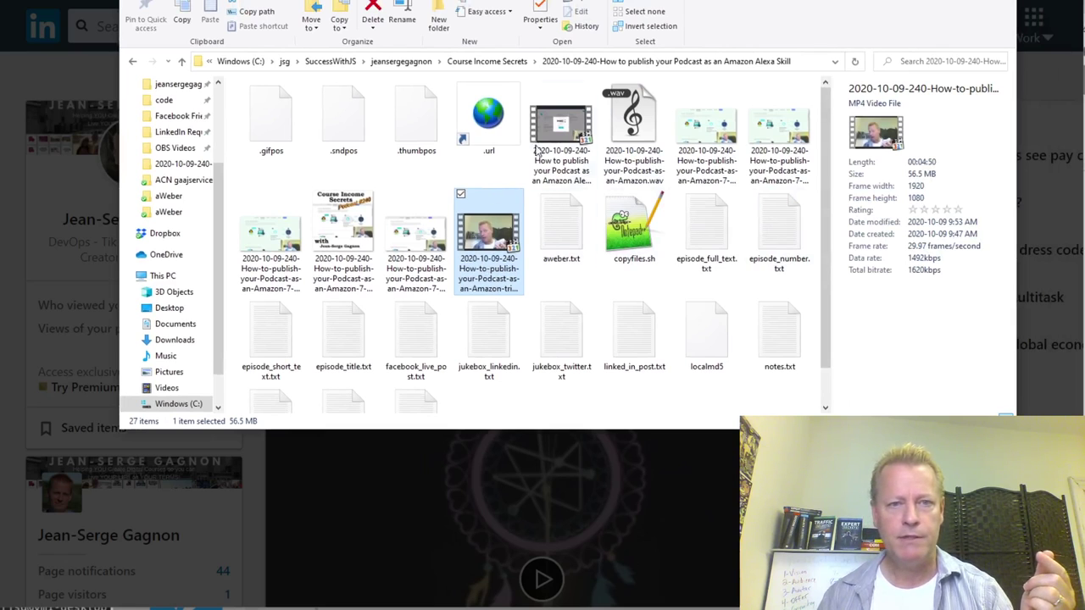
pyautogui.click(571, 127)
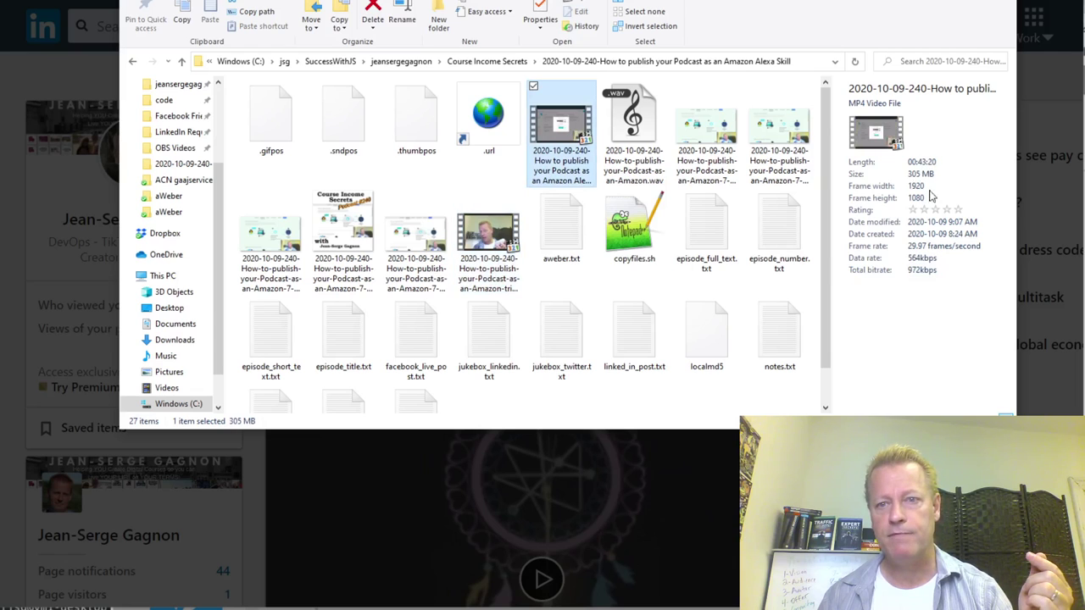
pyautogui.click(512, 255)
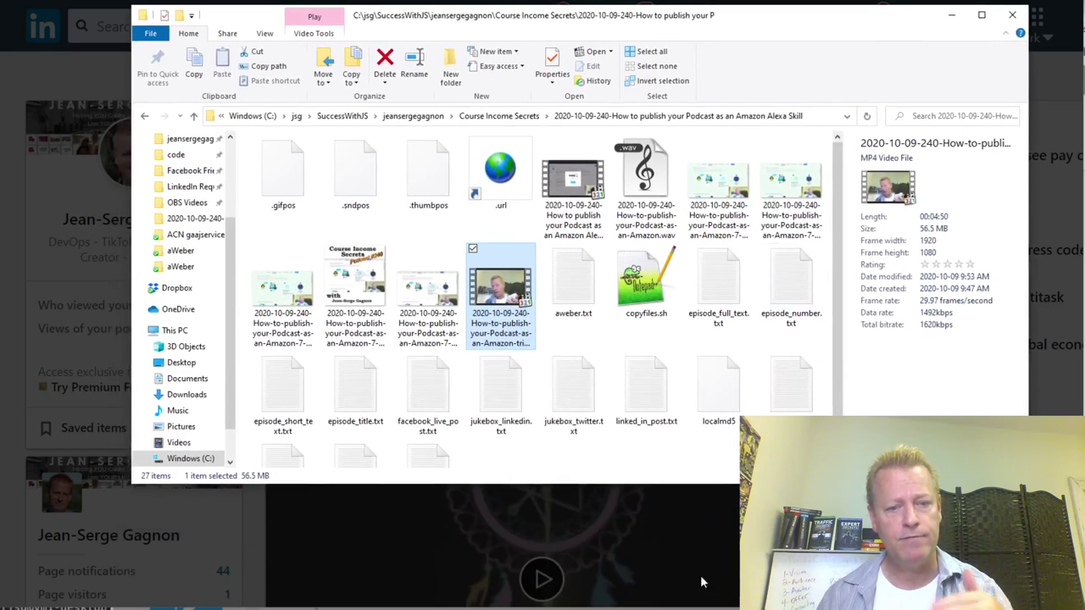
# Switch to the terminal in the episode 240 folder, list its files with ls -l and examine the media file names
pyautogui.click(507, 609)
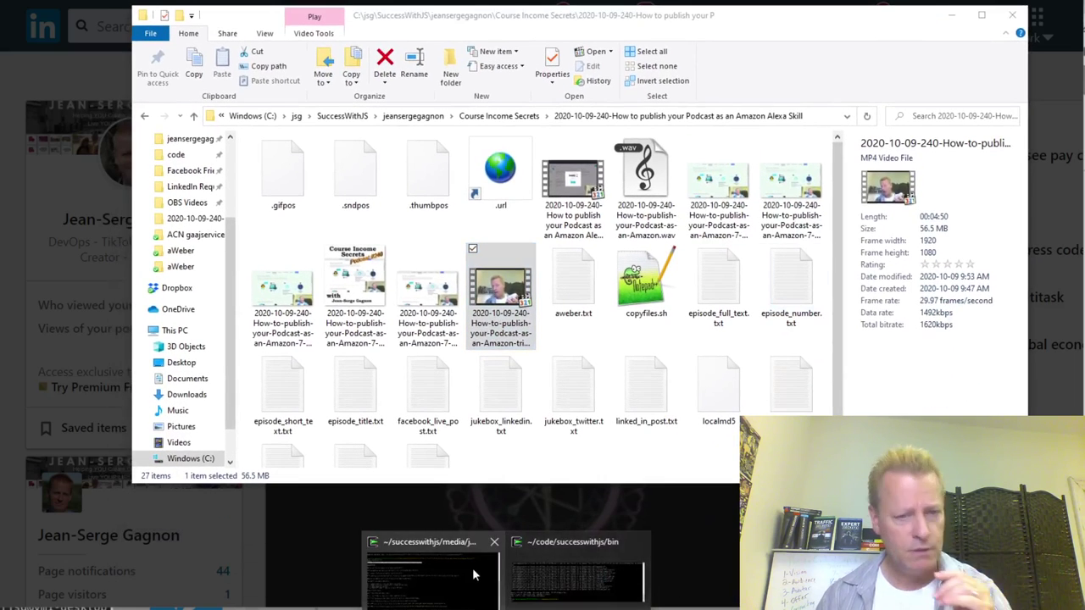
pyautogui.click(474, 573)
pyautogui.click(48, 138)
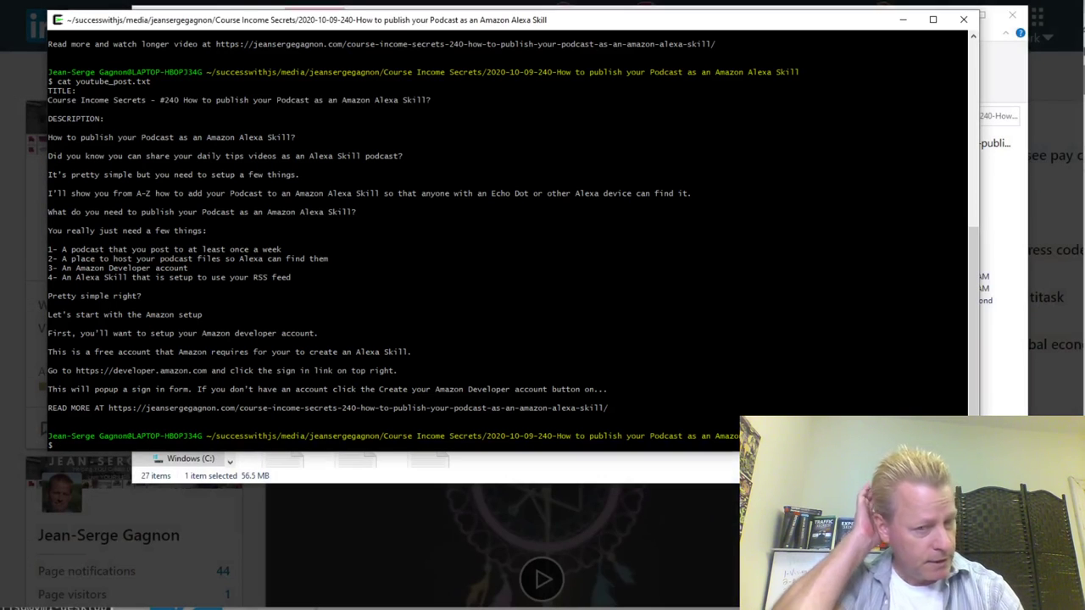
pyautogui.write('ls -l')
pyautogui.press('Return')
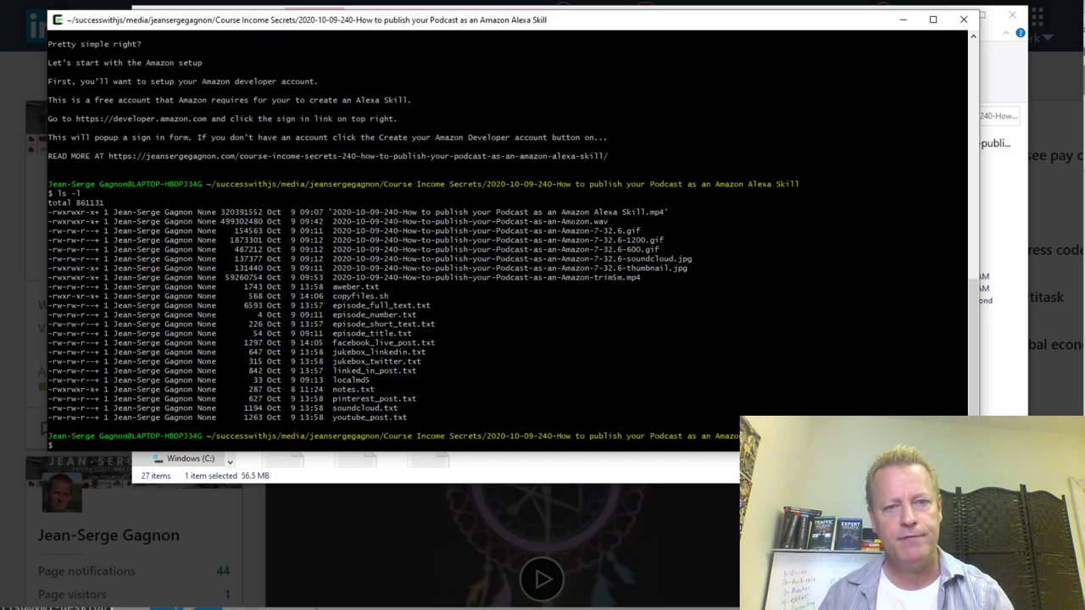
pyautogui.moveTo(570, 222); pyautogui.dragTo(966, 222)
pyautogui.moveTo(581, 231); pyautogui.dragTo(966, 231)
pyautogui.moveTo(591, 250); pyautogui.dragTo(653, 278)
pyautogui.click(608, 278)
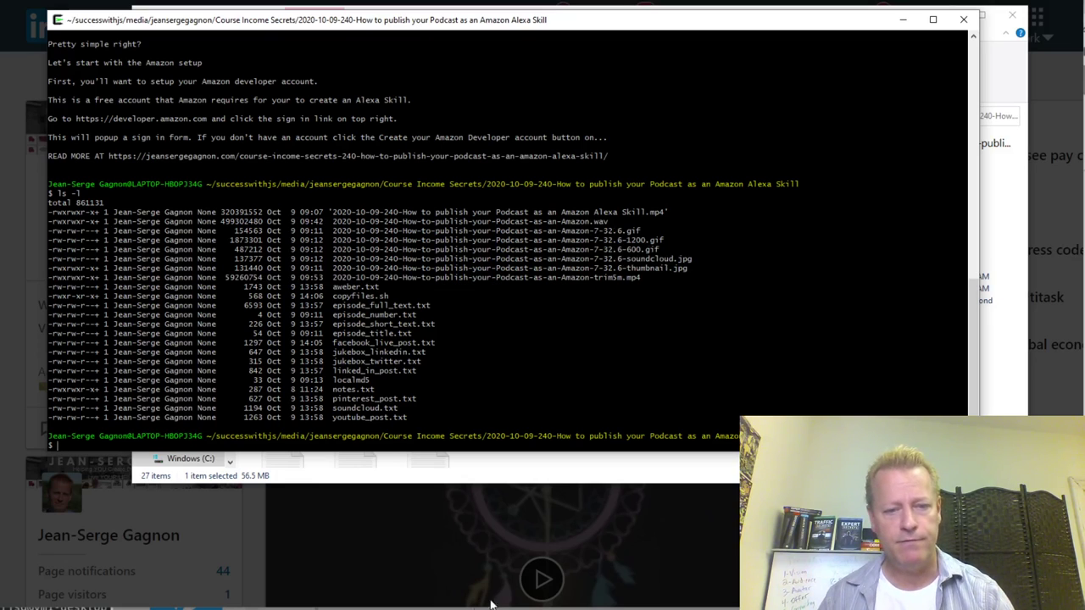
# Return to File Explorer, show the episode folder in Details view and widen the Name column to fit the full file names
pyautogui.click(344, 609)
pyautogui.click(327, 583)
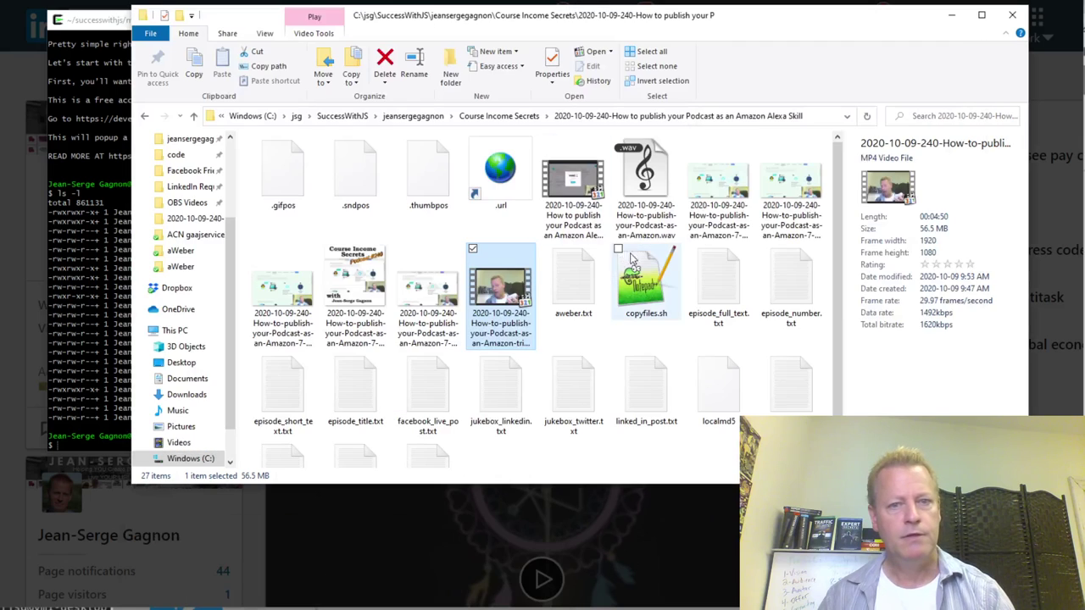
pyautogui.click(265, 34)
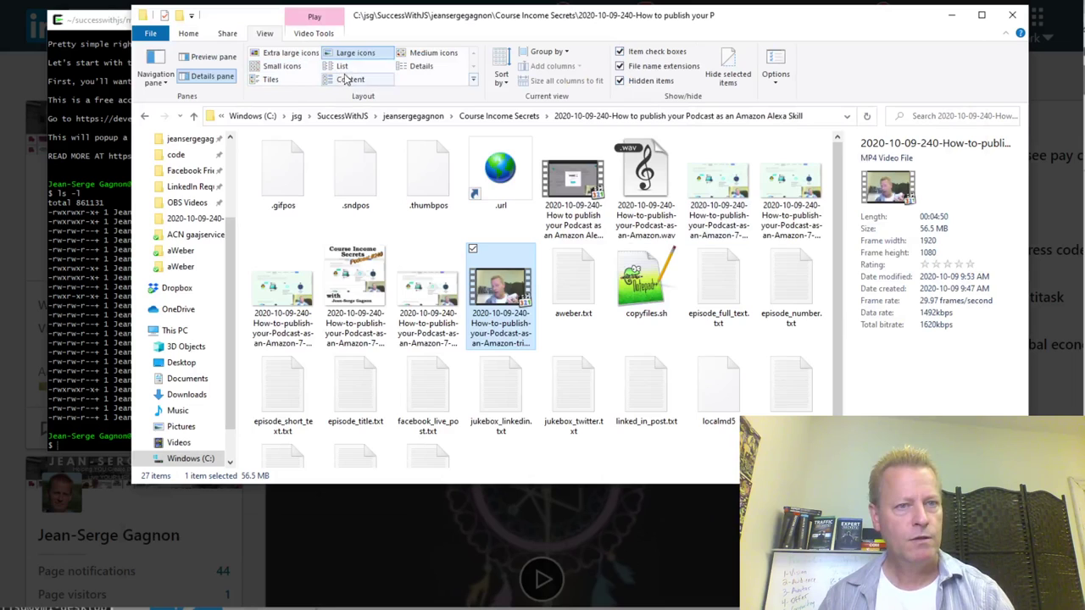
pyautogui.click(418, 68)
pyautogui.click(188, 33)
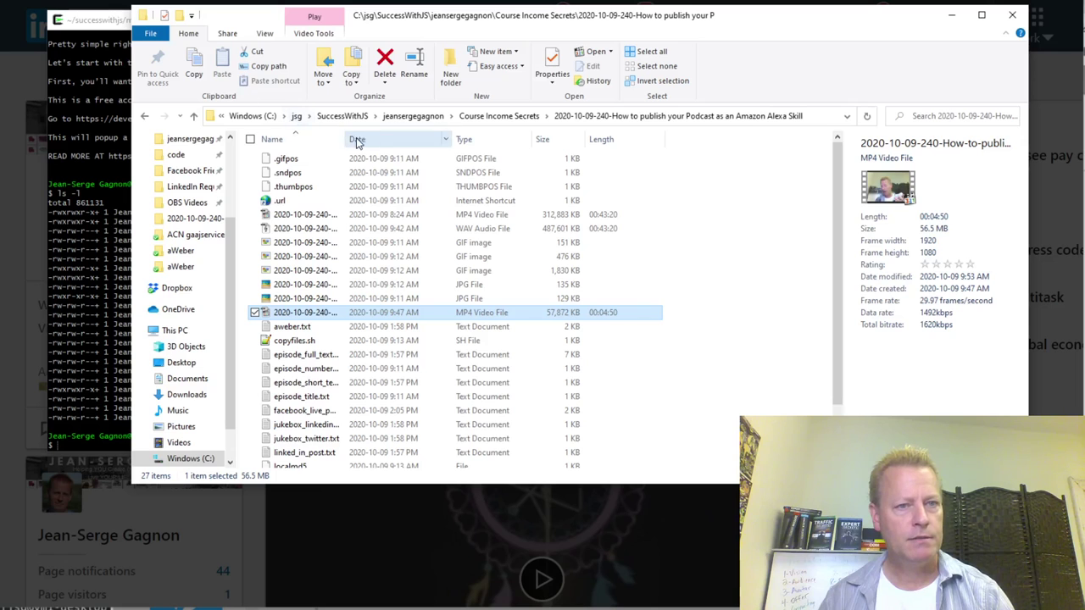
pyautogui.moveTo(345, 139); pyautogui.dragTo(644, 164)
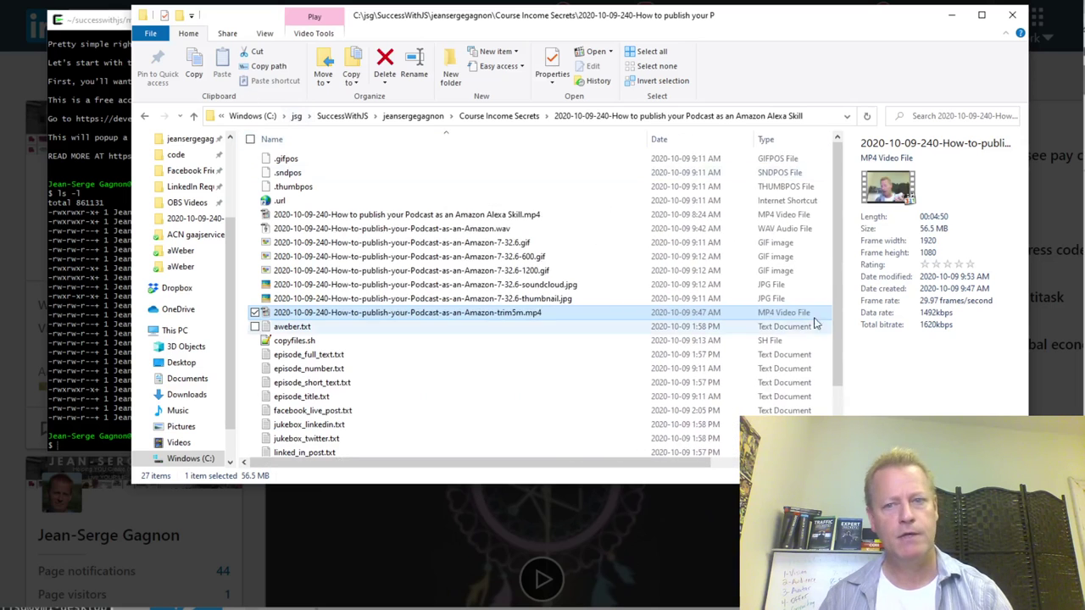
# Examine the details of the episode's thumbnail JPG, SoundCloud JPG, 1200 GIF and WAV files
pyautogui.click(543, 301)
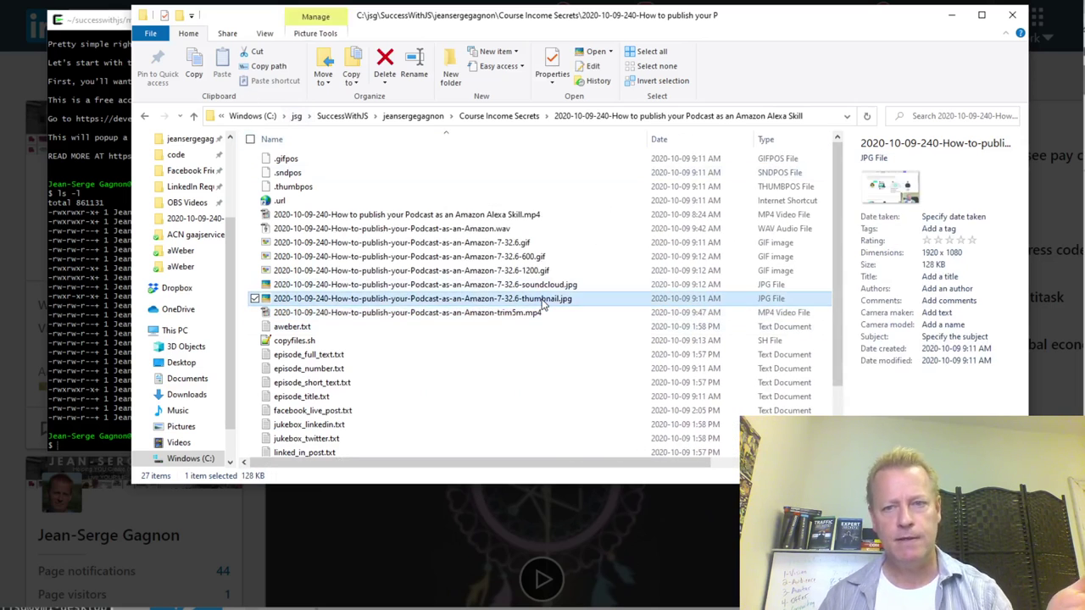
pyautogui.click(546, 285)
pyautogui.click(530, 272)
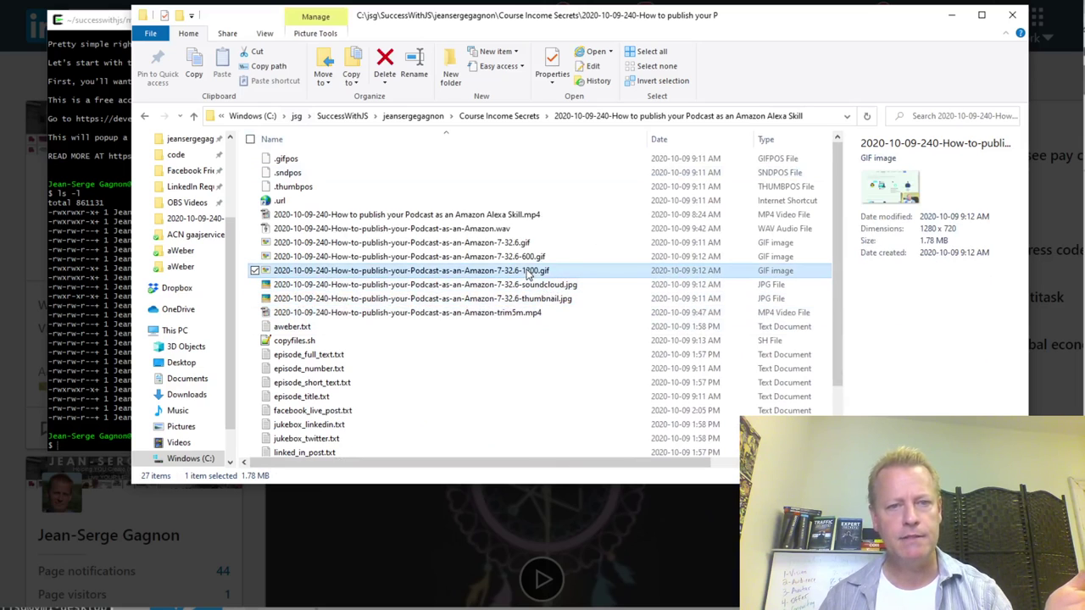
pyautogui.click(492, 231)
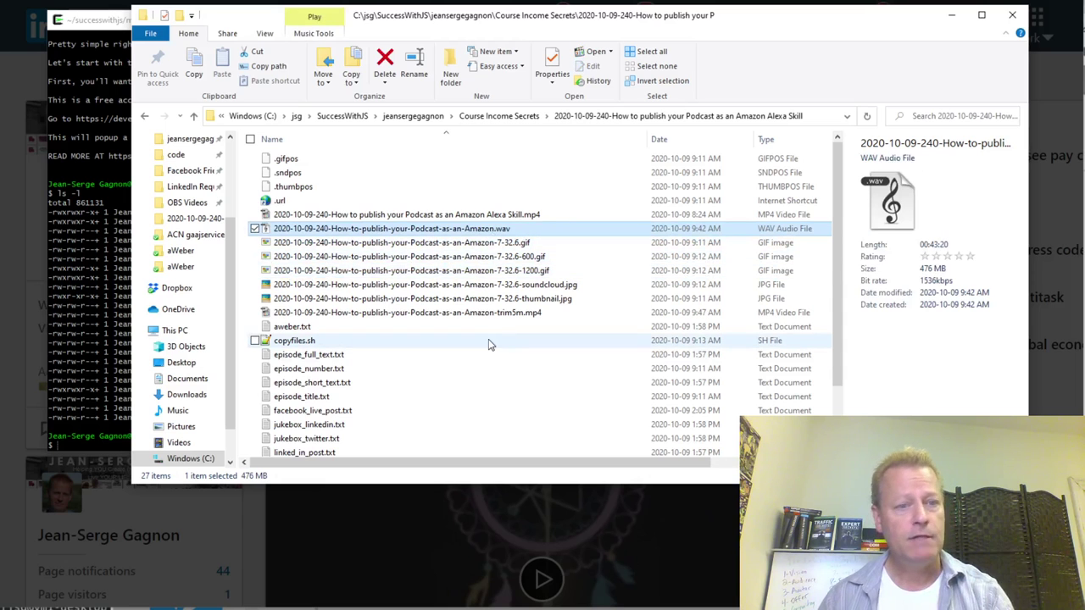
pyautogui.scroll(-1, 489, 346)
pyautogui.scroll(1, 488, 345)
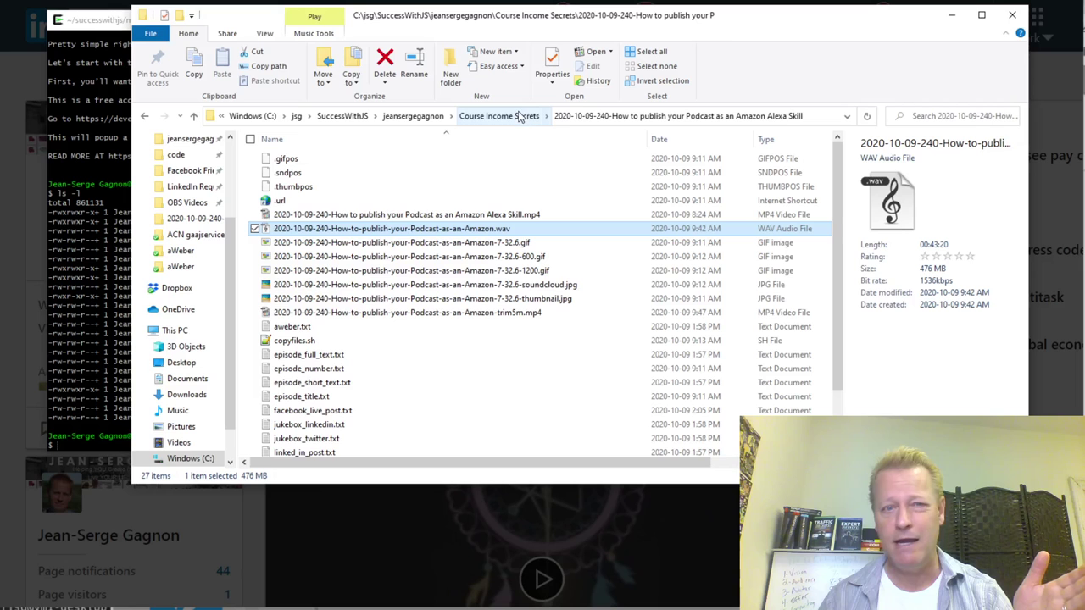
pyautogui.click(496, 118)
pyautogui.scroll(-3, 533, 368)
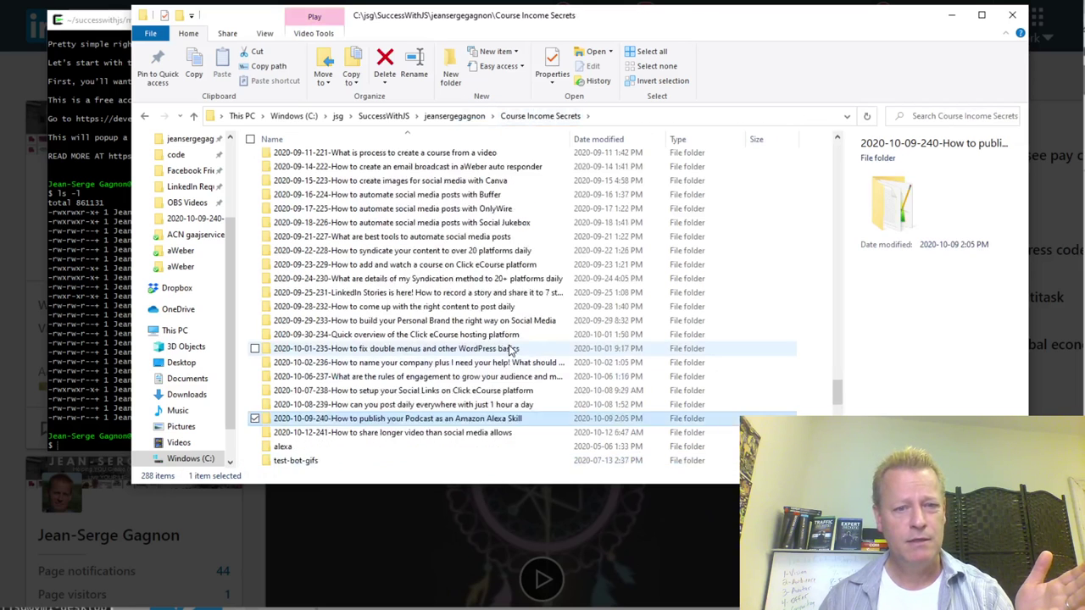
pyautogui.doubleClick(488, 373)
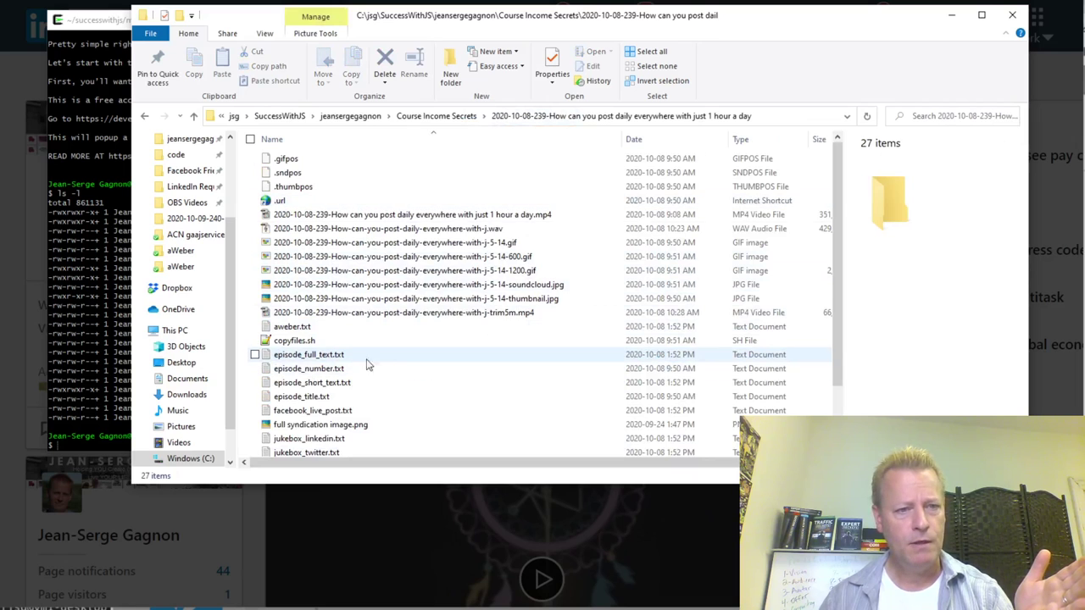
pyautogui.scroll(-1, 382, 361)
pyautogui.doubleClick(331, 396)
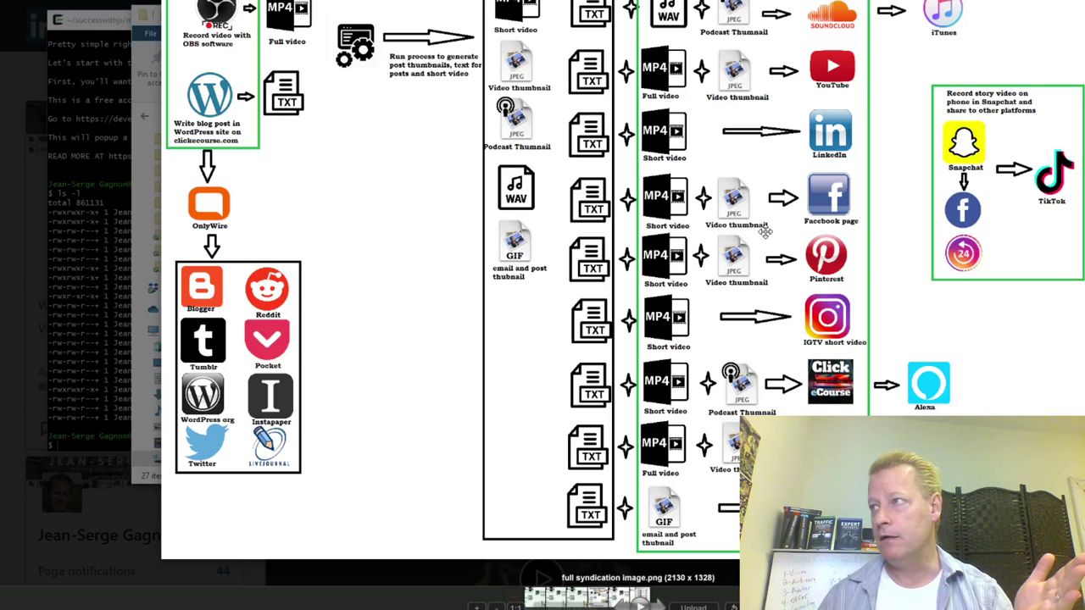
pyautogui.moveTo(574, 95); pyautogui.dragTo(565, 126)
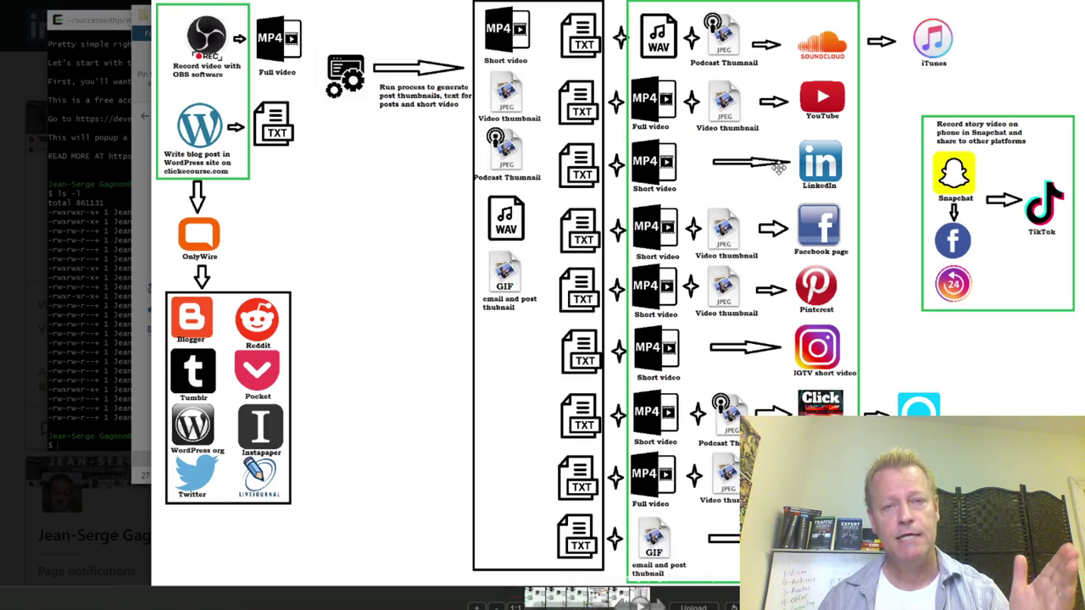
pyautogui.click(1083, 145)
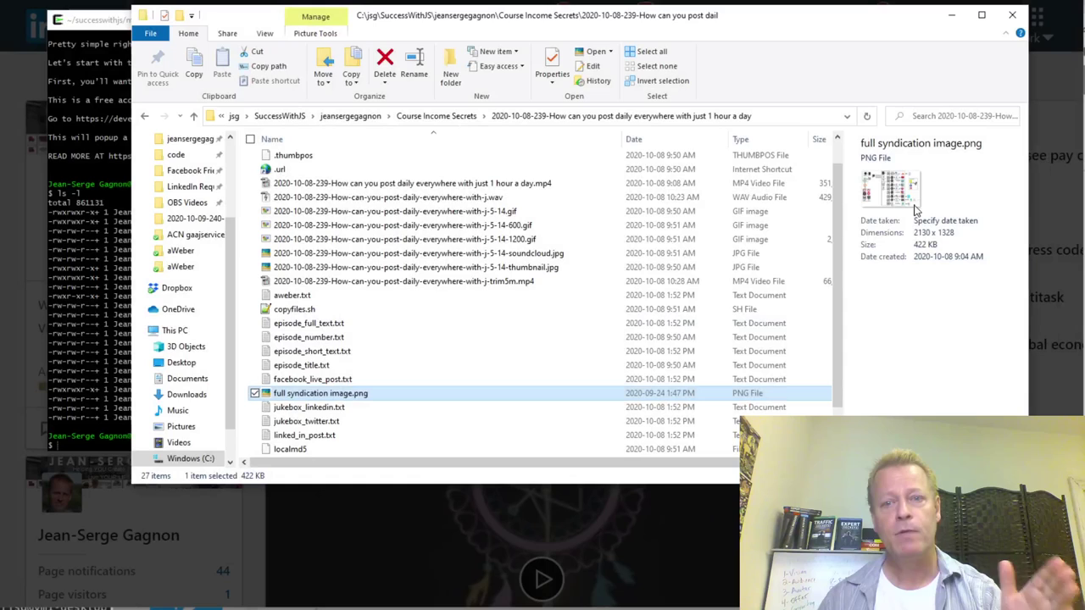
pyautogui.click(452, 122)
pyautogui.scroll(-3, 432, 366)
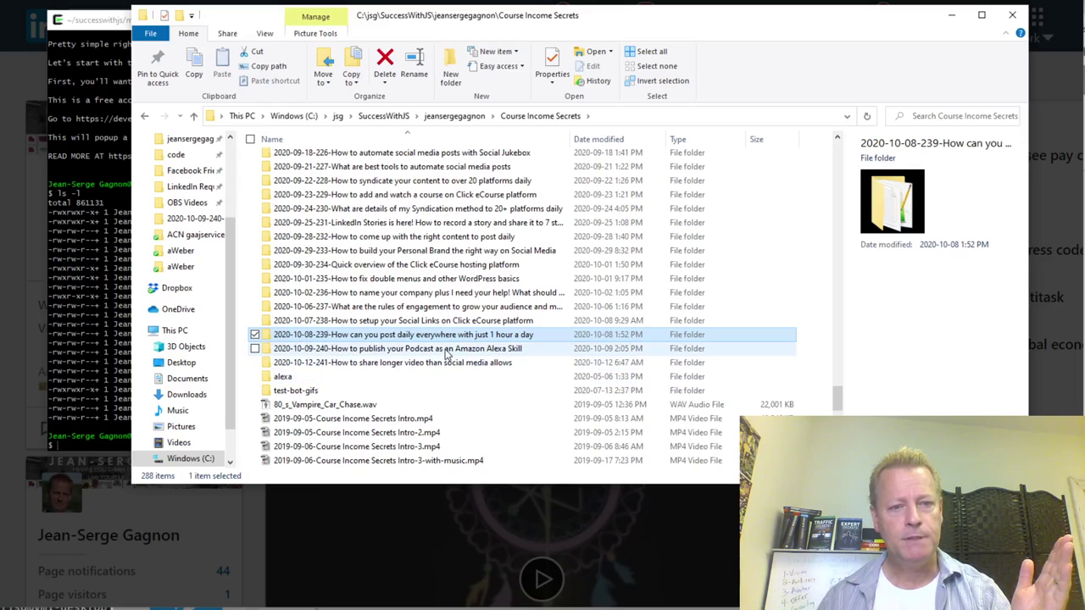
pyautogui.doubleClick(445, 350)
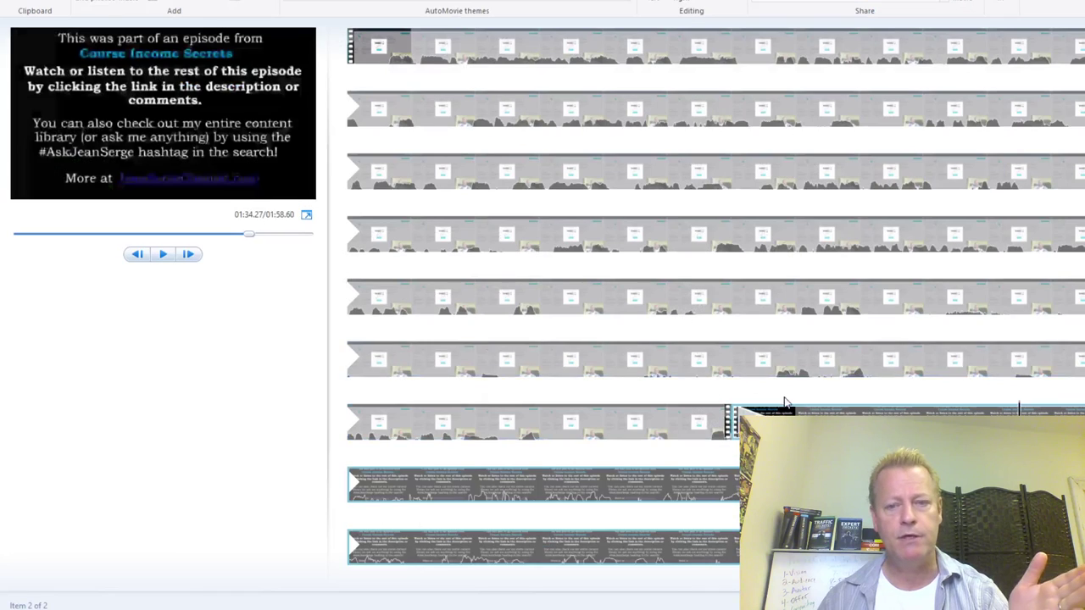
# Switch to Movie Maker and undo the last trim, the outro insertion and the episode's cut to restore the full-length video
pyautogui.click(863, 411)
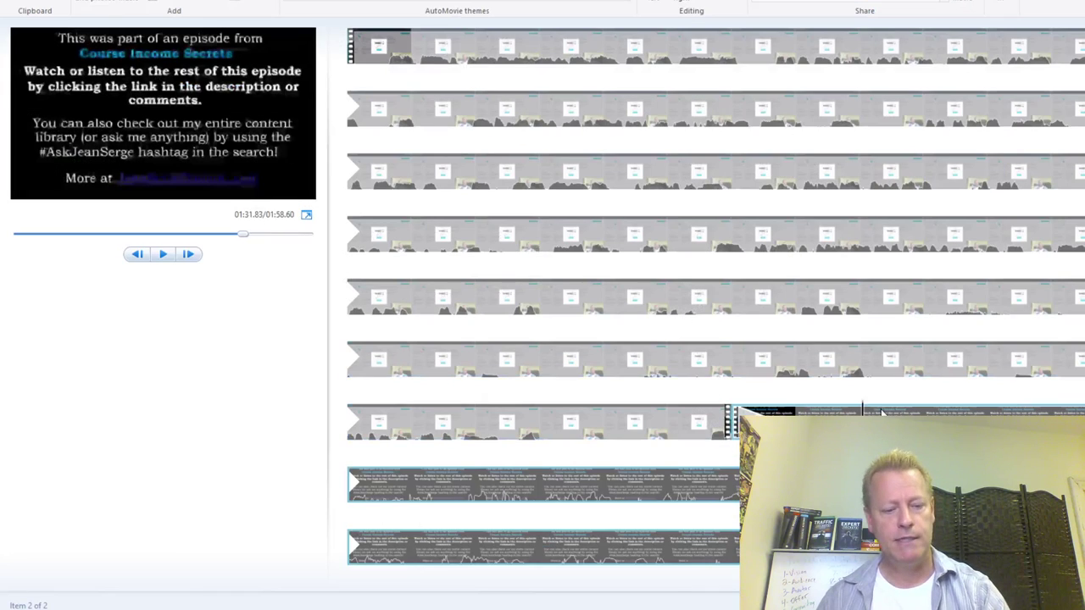
pyautogui.hotkey('ctrl', 'z')
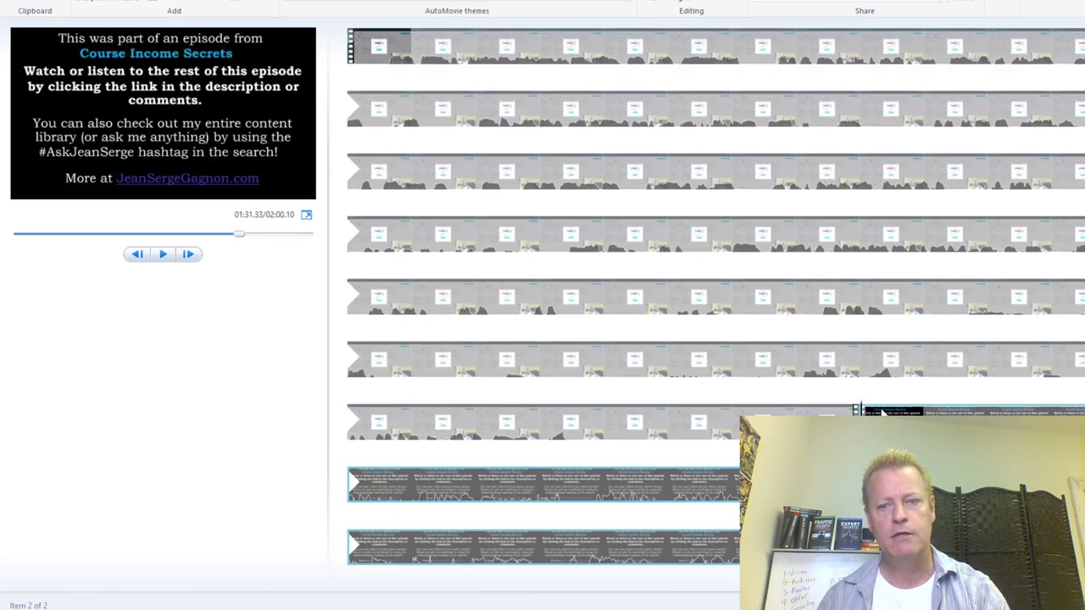
pyautogui.press('Home')
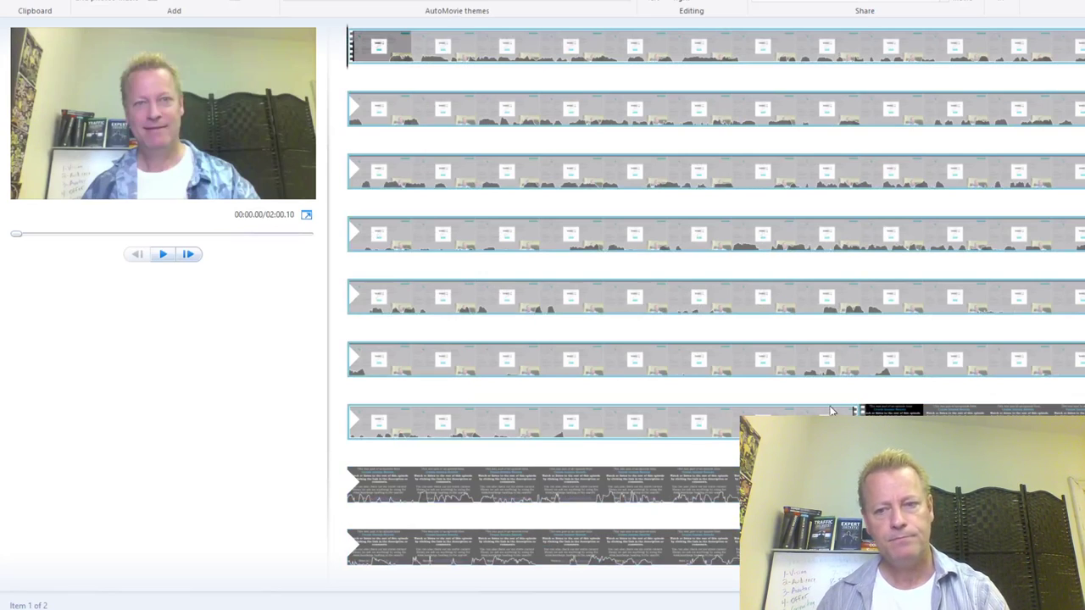
pyautogui.hotkey('ctrl', 'z')
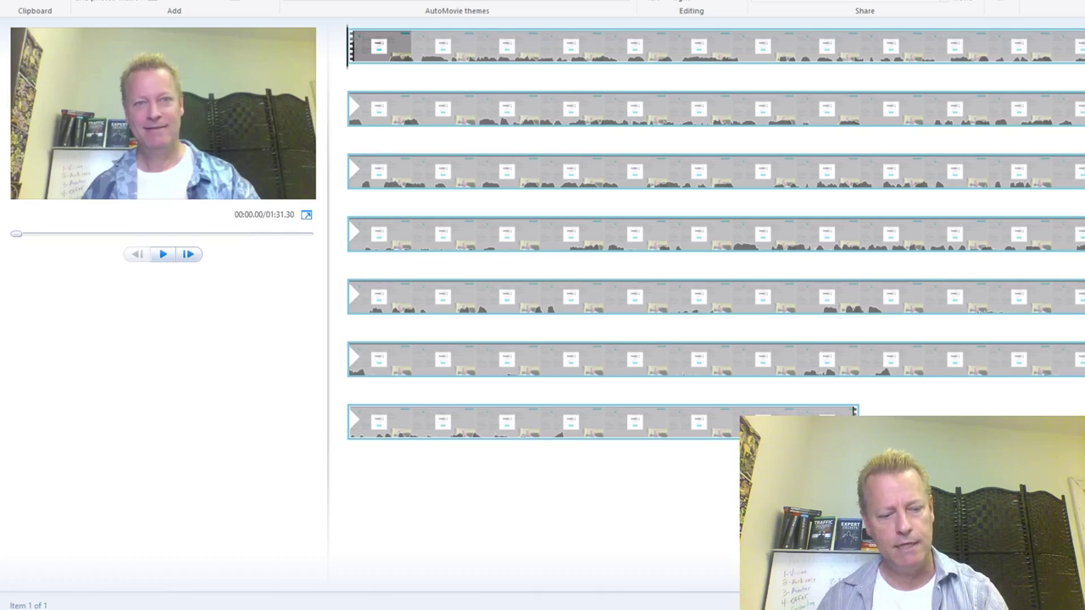
pyautogui.hotkey('ctrl', 'z')
pyautogui.press('Delete')
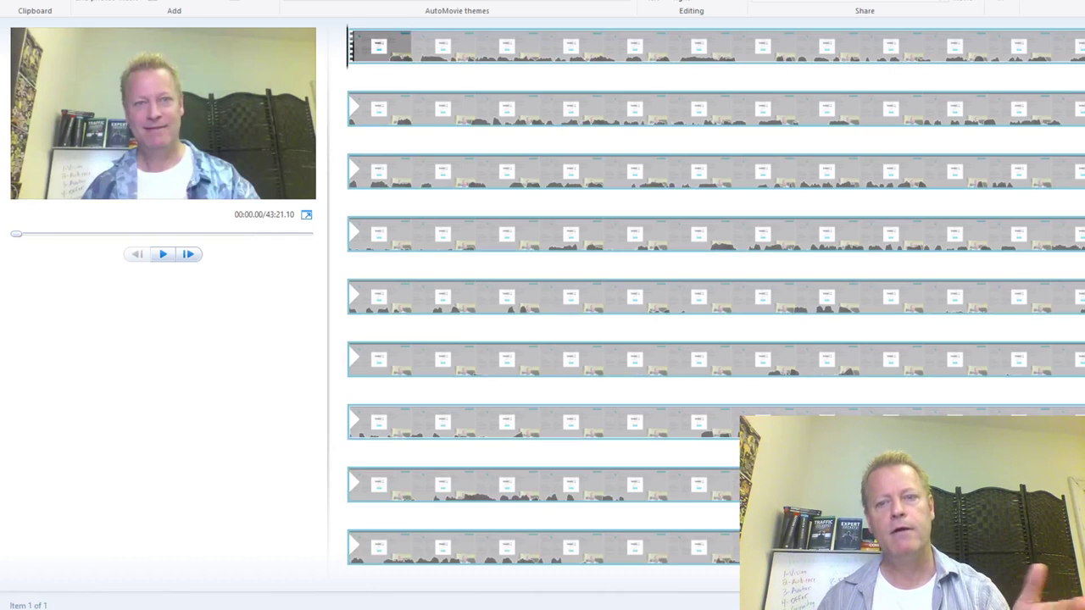
# Locate the cut point for the shorter version by placing the playhead at 04:31.10 on the episode's timeline
pyautogui.scroll(-3, 927, 380)
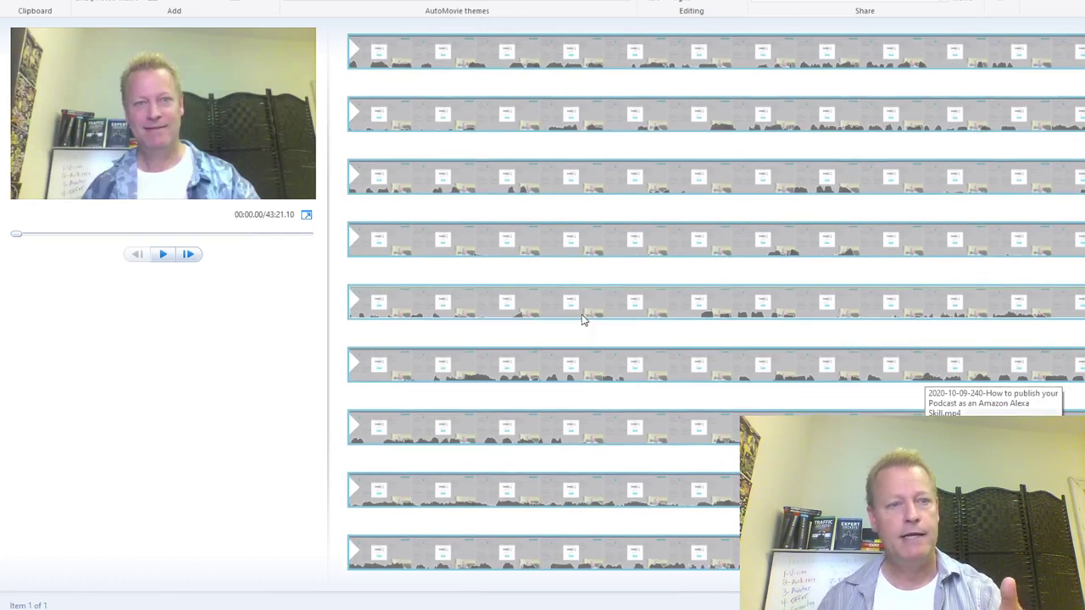
pyautogui.scroll(-1, 726, 359)
pyautogui.scroll(-1, 727, 363)
pyautogui.click(861, 373)
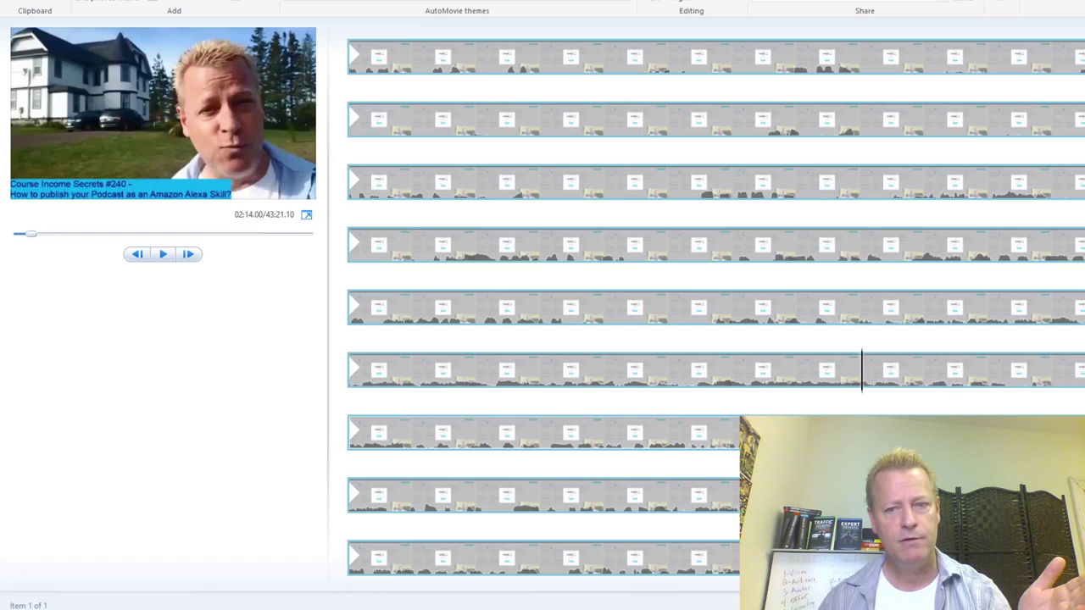
pyautogui.click(798, 433)
pyautogui.click(798, 491)
pyautogui.scroll(-5, 798, 492)
pyautogui.click(797, 491)
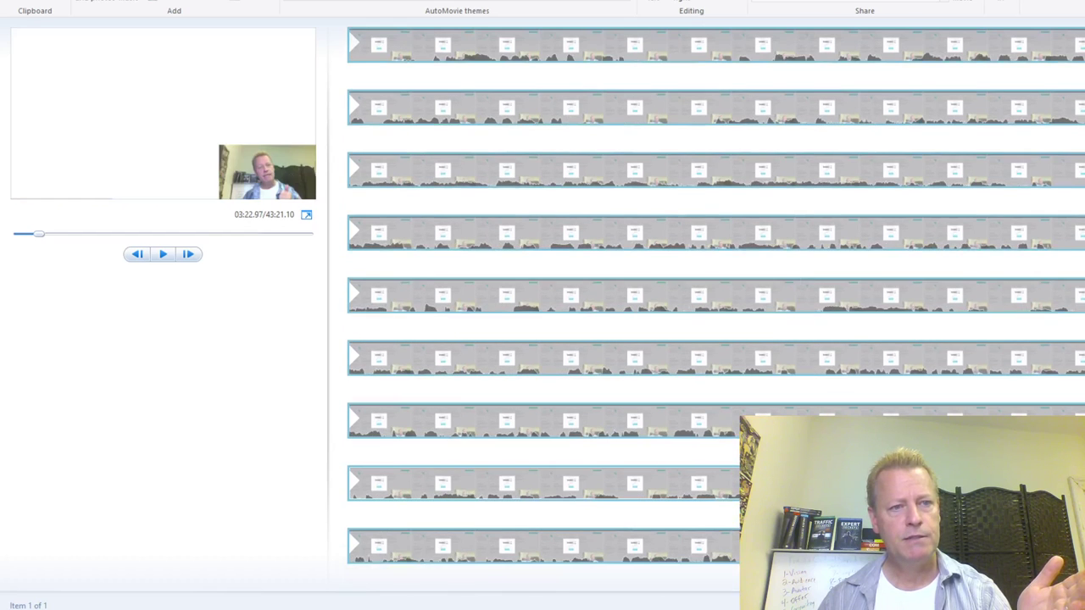
pyautogui.scroll(-6, 797, 491)
pyautogui.scroll(-3, 715, 302)
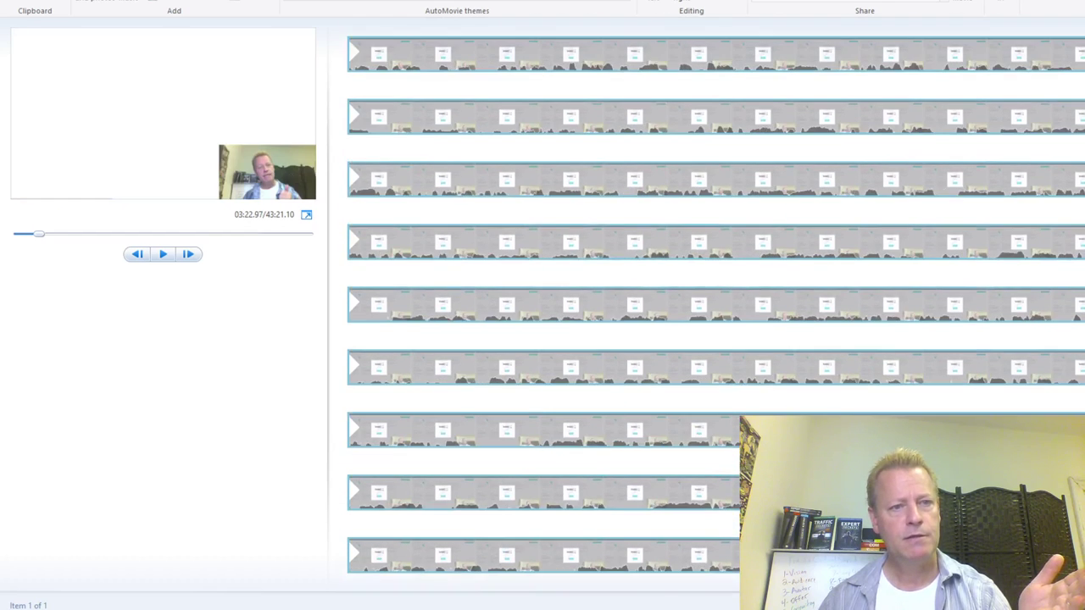
pyautogui.click(797, 492)
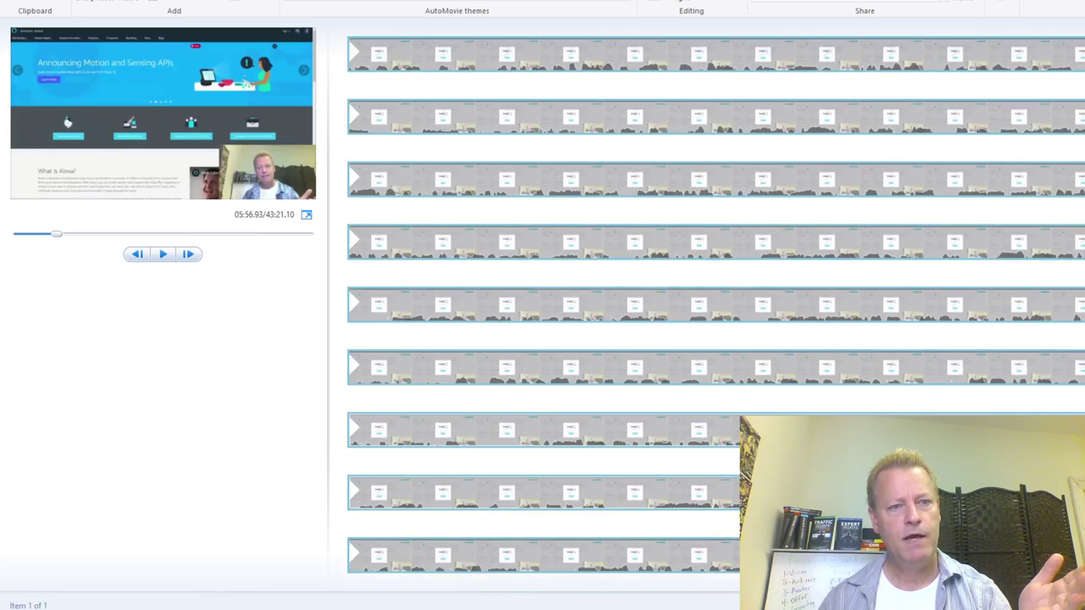
pyautogui.click(785, 309)
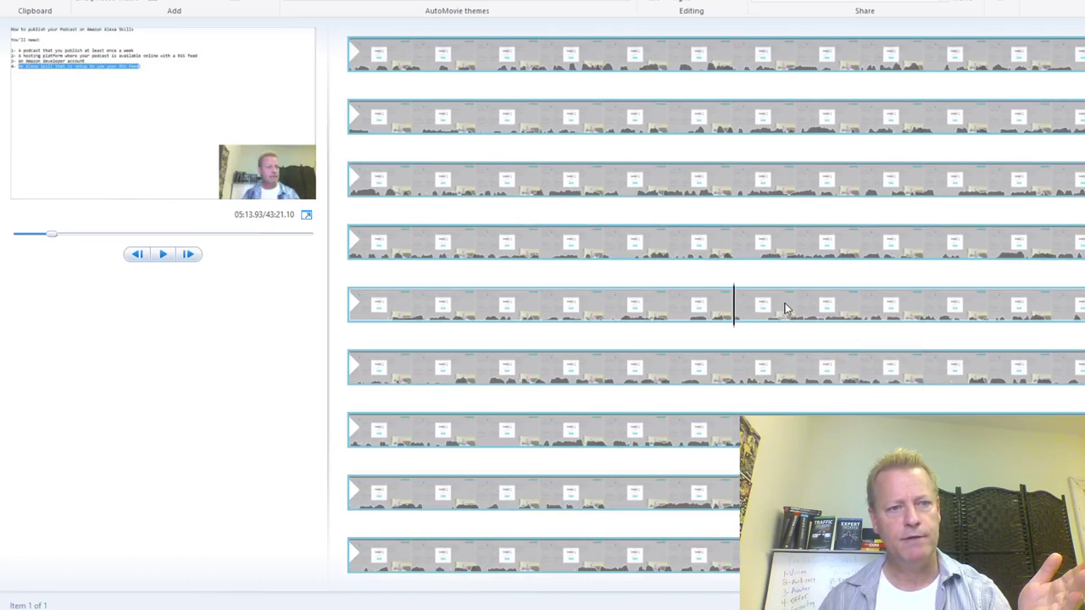
pyautogui.click(798, 235)
pyautogui.click(784, 179)
pyautogui.click(782, 124)
pyautogui.scroll(2, 813, 297)
pyautogui.scroll(-2, 814, 314)
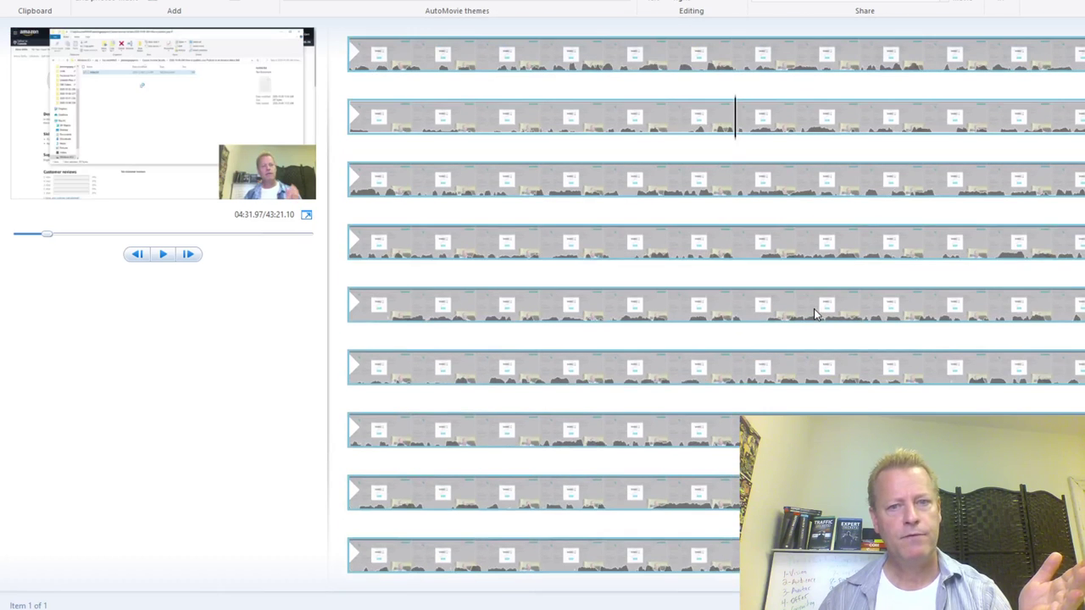
pyautogui.click(734, 181)
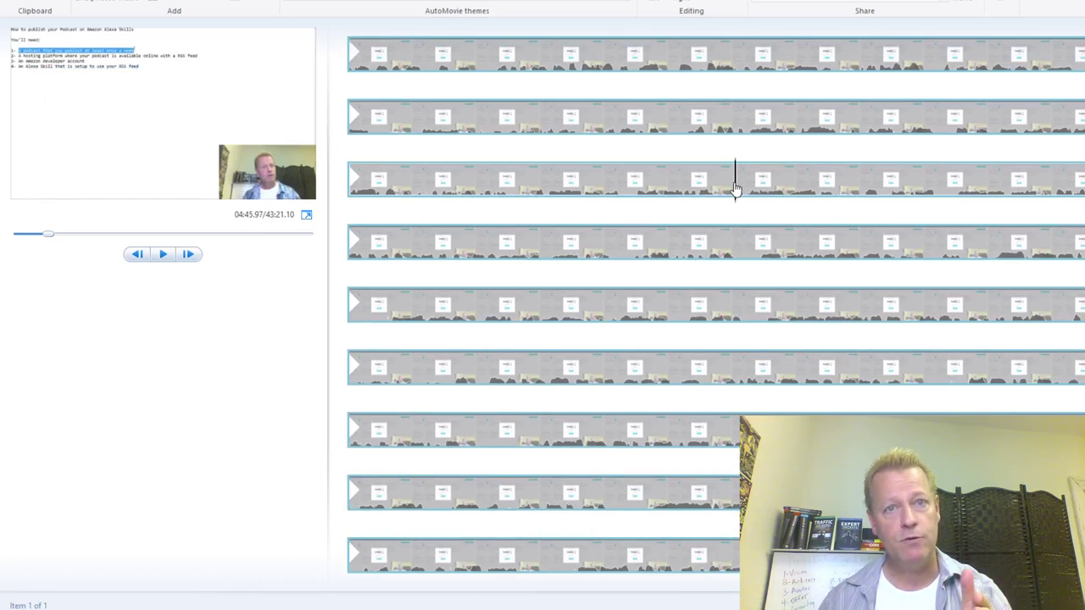
pyautogui.moveTo(735, 190); pyautogui.dragTo(760, 143)
pyautogui.click(782, 136)
pyautogui.click(680, 136)
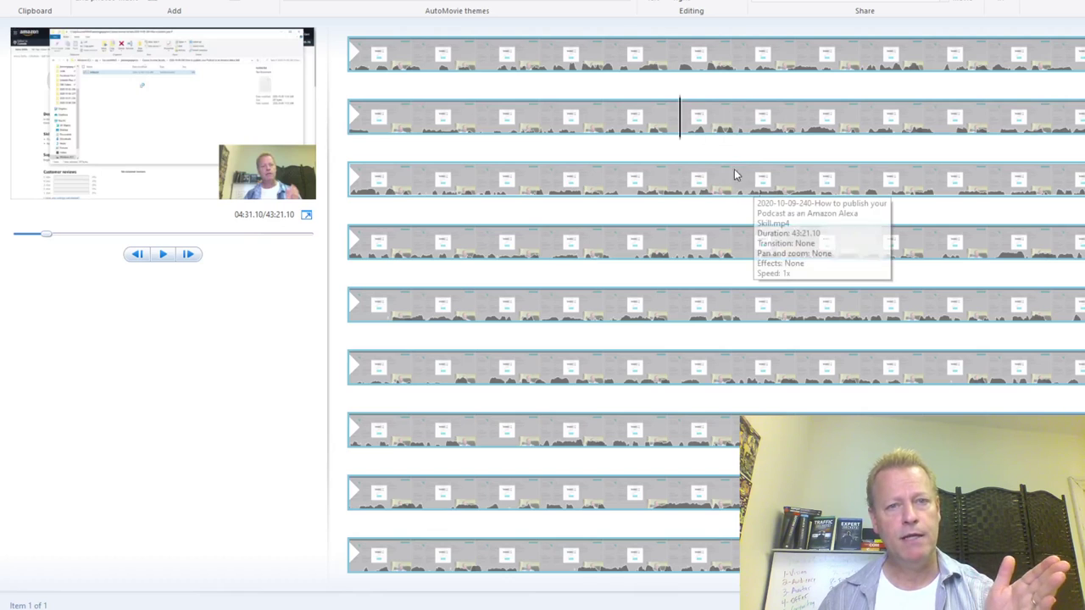
# Split the episode at 04:31.10 and delete everything after the split
pyautogui.click(269, 0)
pyautogui.click(303, 1)
pyautogui.click(741, 188)
pyautogui.press('Delete')
pyautogui.scroll(-10, 785, 308)
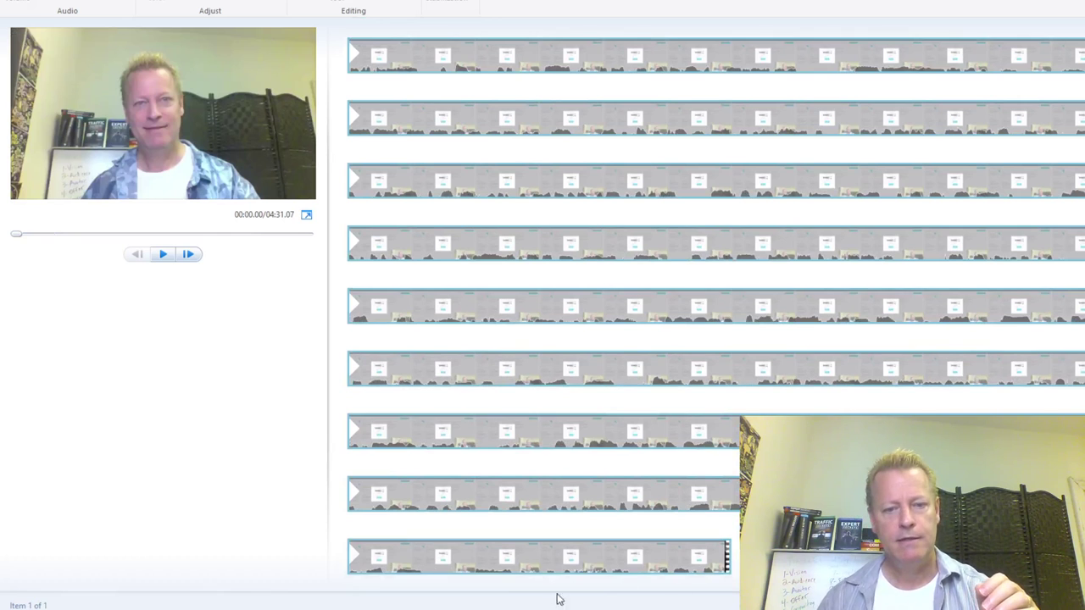
# Switch to File Explorer, go to the Course Income Secrets folder and view the details of "2019-09-29-Course Income Secrets Outtro-with-music-fade.mp4"
pyautogui.moveTo(345, 609)
pyautogui.click(331, 575)
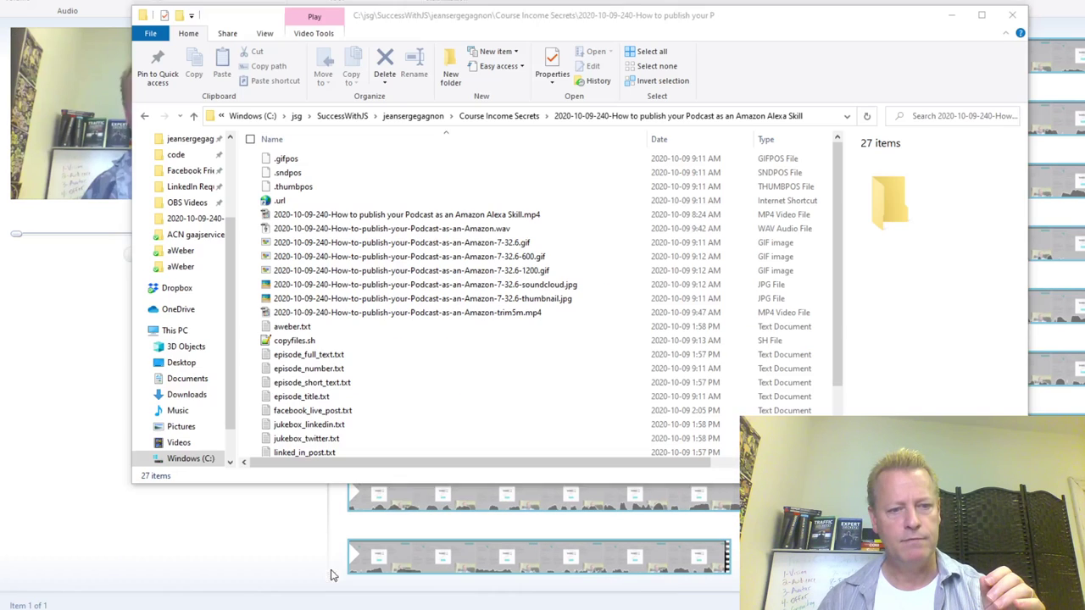
pyautogui.click(504, 116)
pyautogui.scroll(-2, 457, 390)
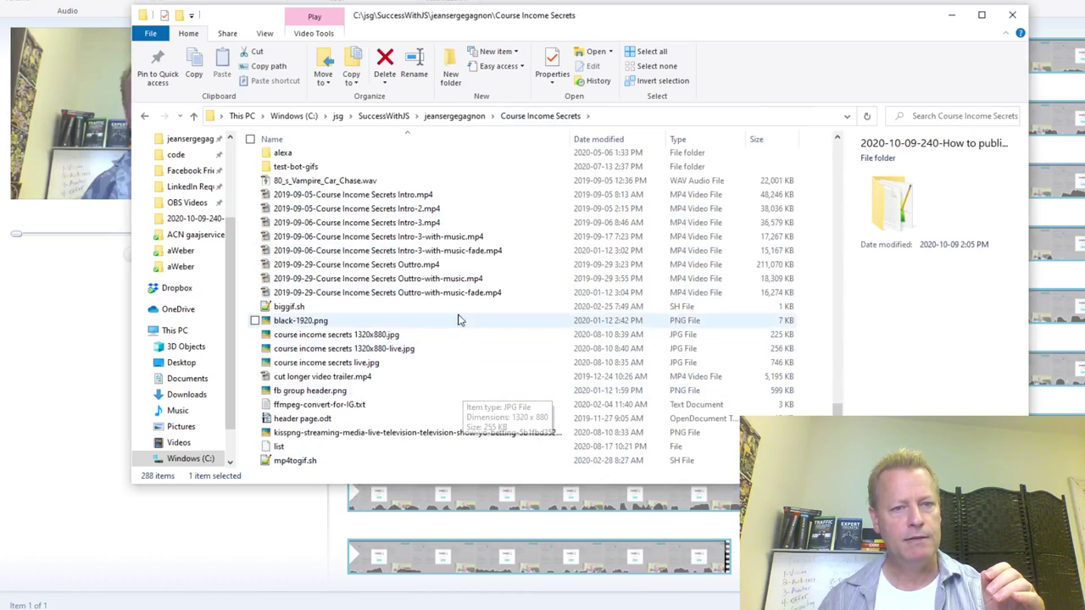
pyautogui.moveTo(443, 253); pyautogui.dragTo(474, 284)
pyautogui.click(462, 294)
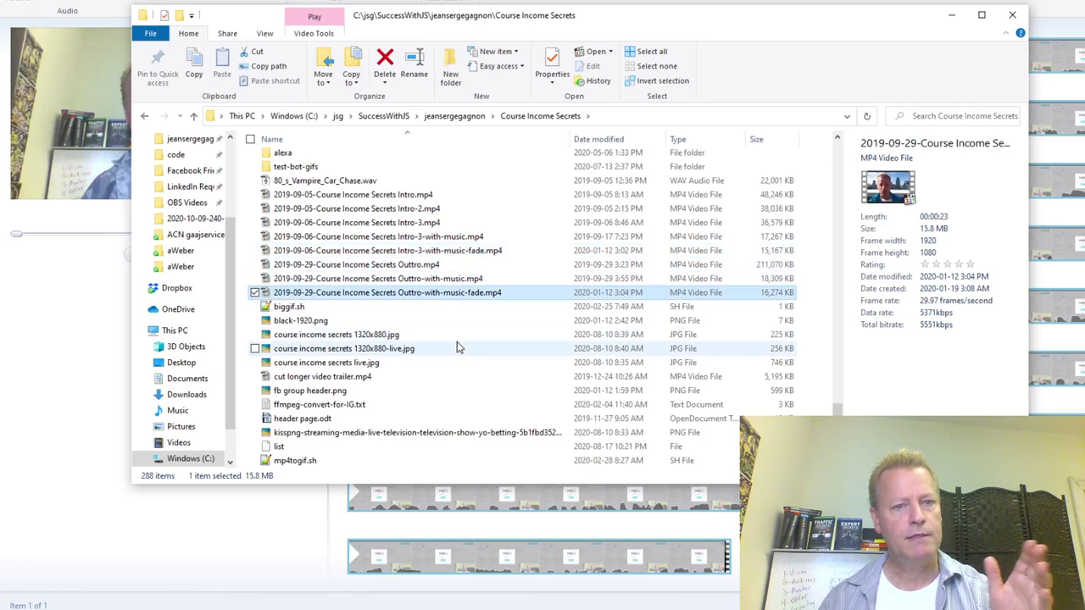
# Add "outtro-tobecontinued-withvoice-1920x1080.mp4" to the Movie Maker project after the trimmed episode
pyautogui.scroll(3, 470, 373)
pyautogui.scroll(-10, 454, 324)
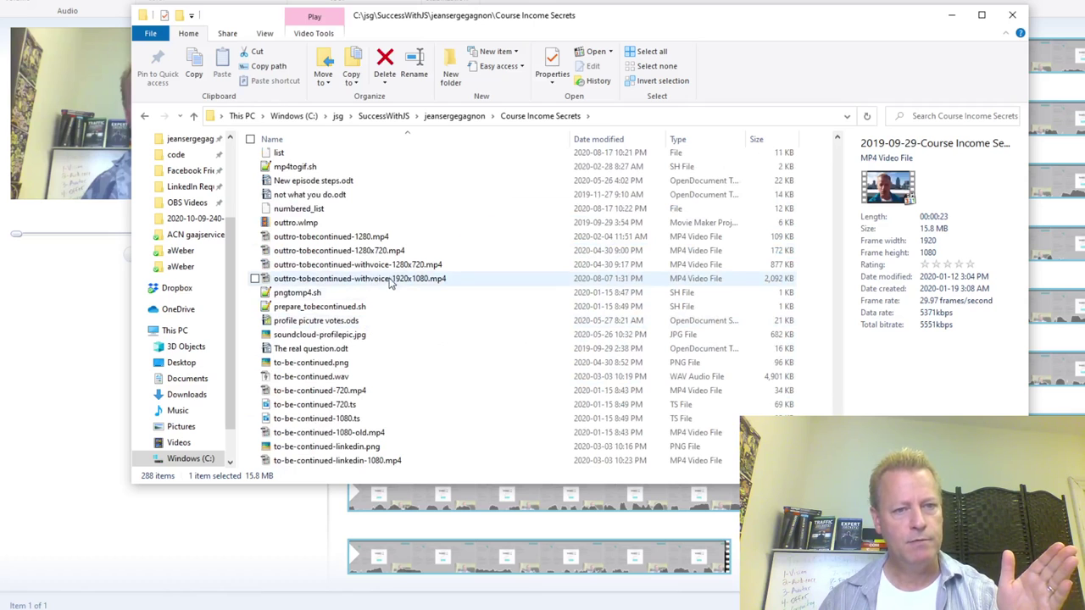
pyautogui.click(390, 282)
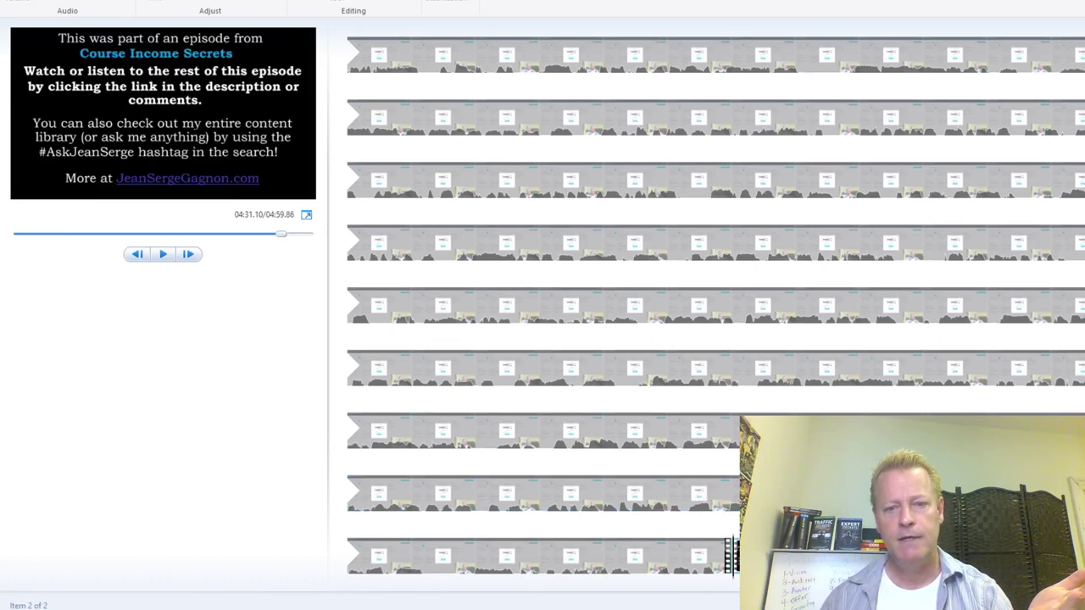
# Apply a diagonal wipe transition between the episode clip and the to-be-continued outro
pyautogui.click(117, 0)
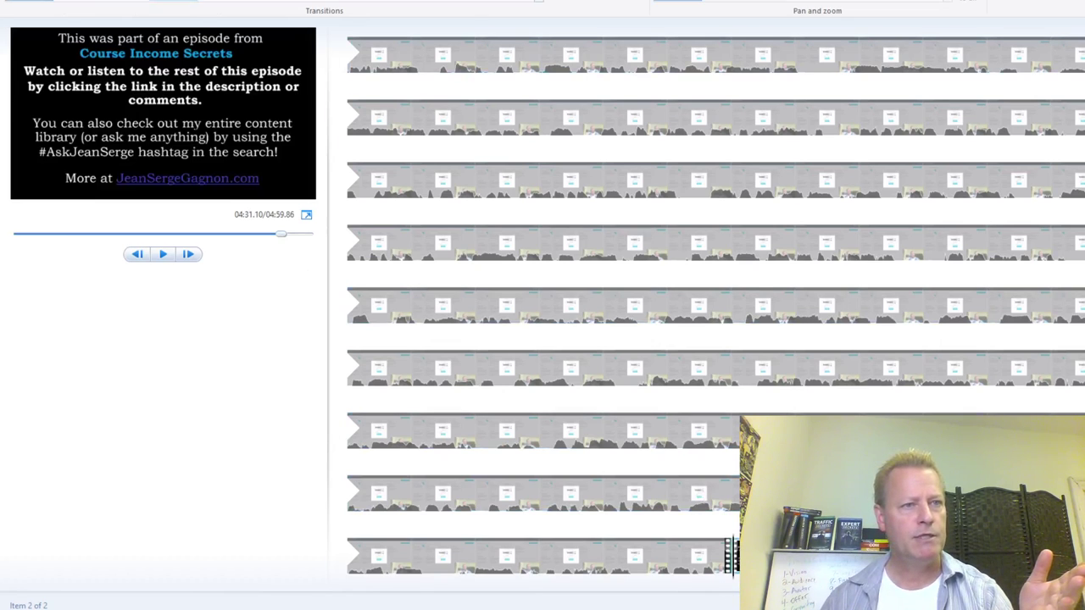
pyautogui.click(543, 1)
pyautogui.scroll(-4, 337, 46)
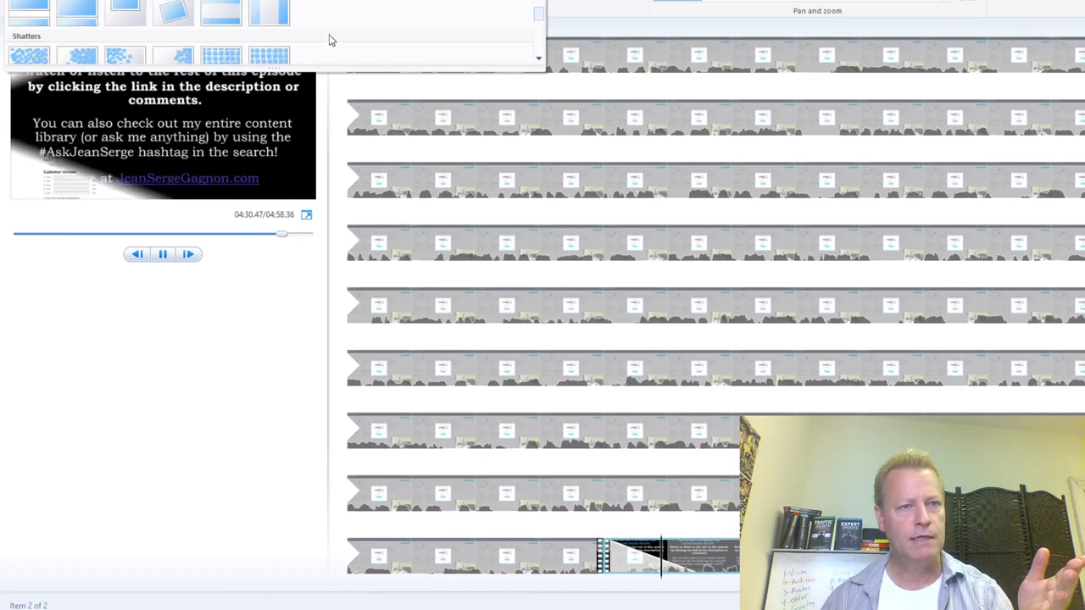
pyautogui.scroll(1, 330, 38)
pyautogui.click(226, 4)
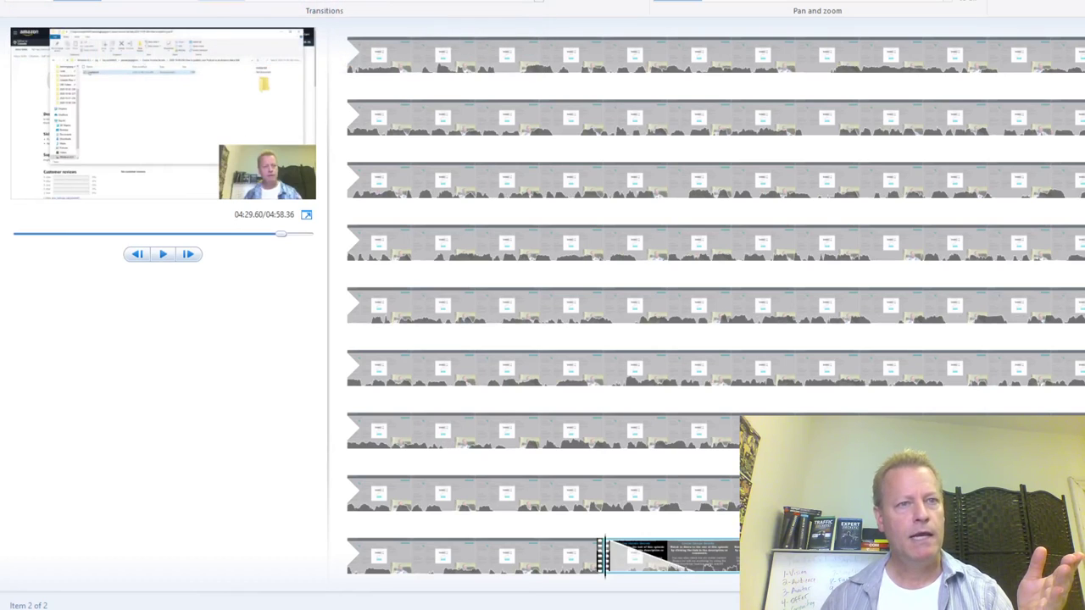
# Set the outro's audio fade-in to Fast and give the episode clip an audio fade-out
pyautogui.click(68, 0)
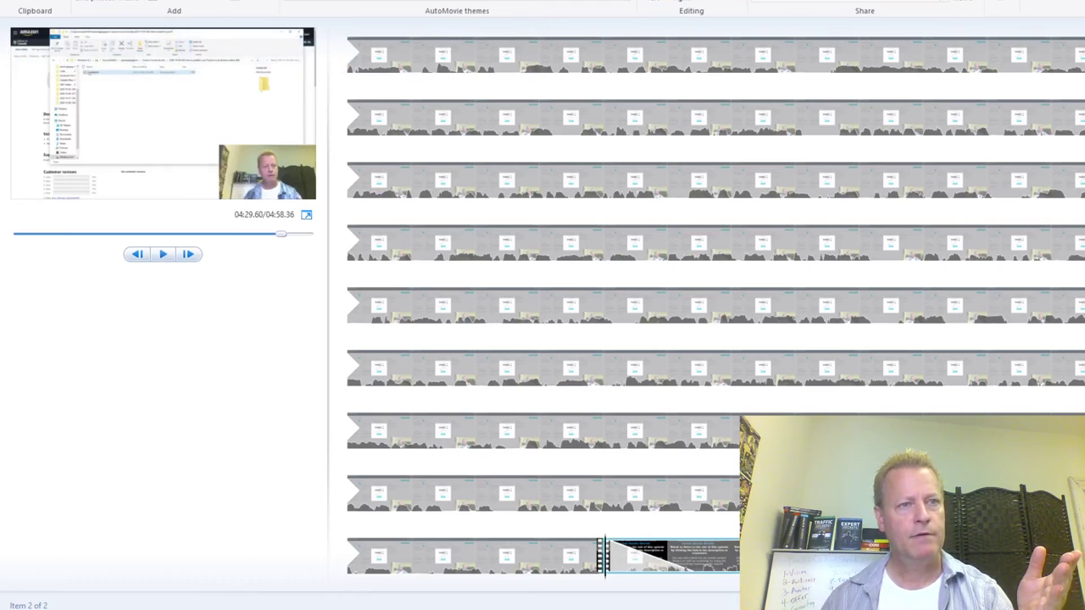
pyautogui.click(462, 0)
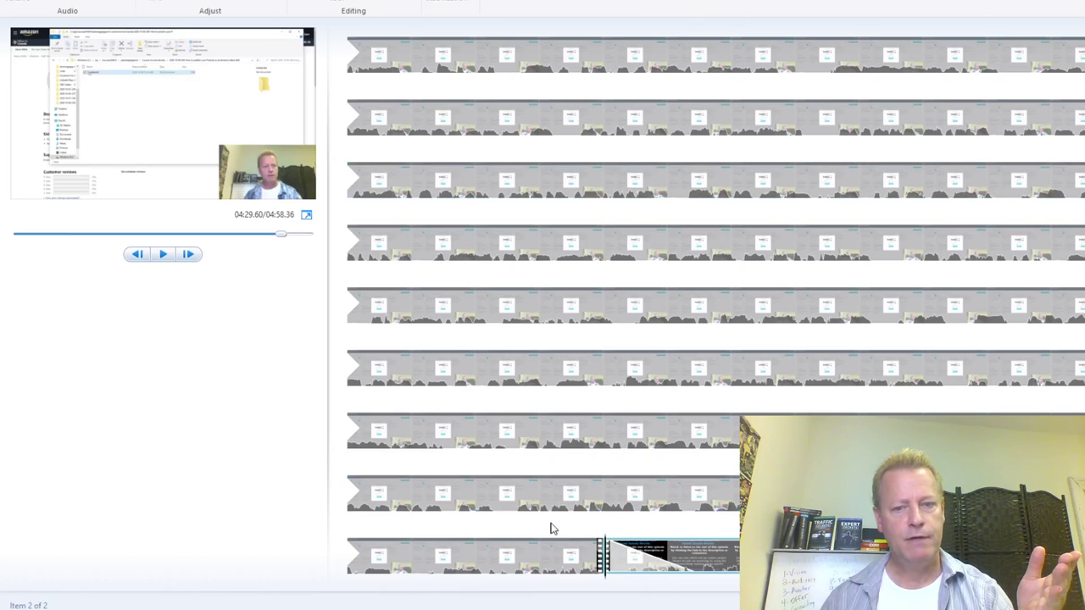
pyautogui.click(125, 0)
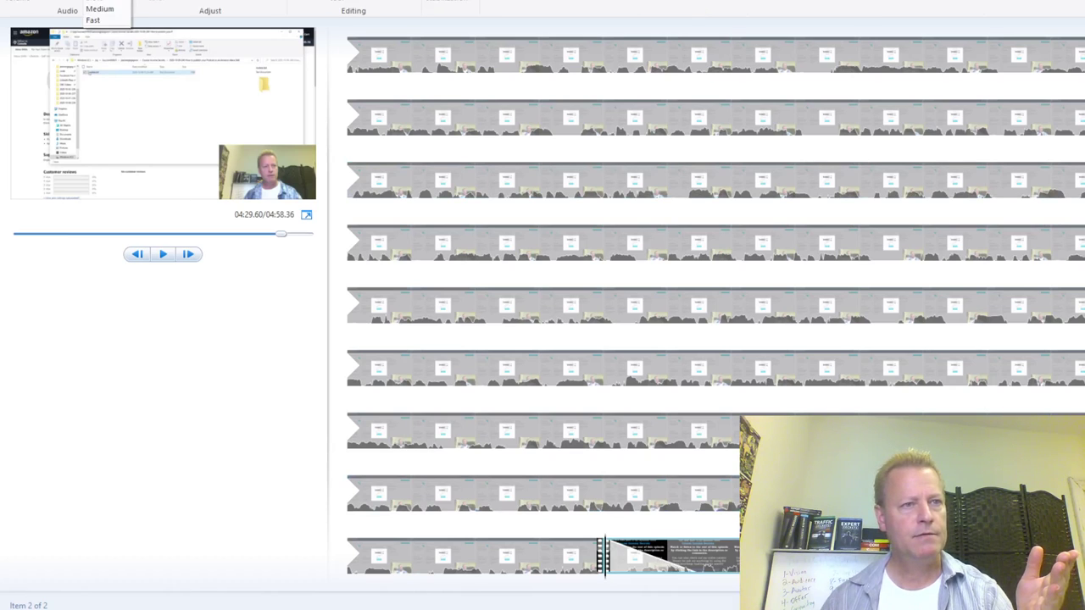
pyautogui.click(102, 21)
pyautogui.click(545, 558)
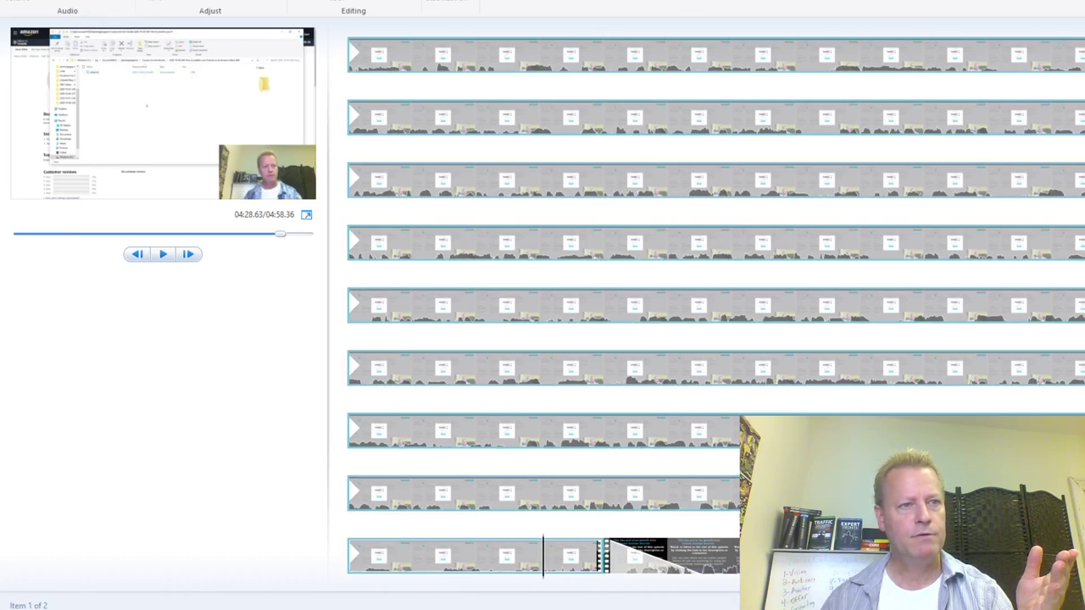
pyautogui.click(126, 0)
pyautogui.click(114, 18)
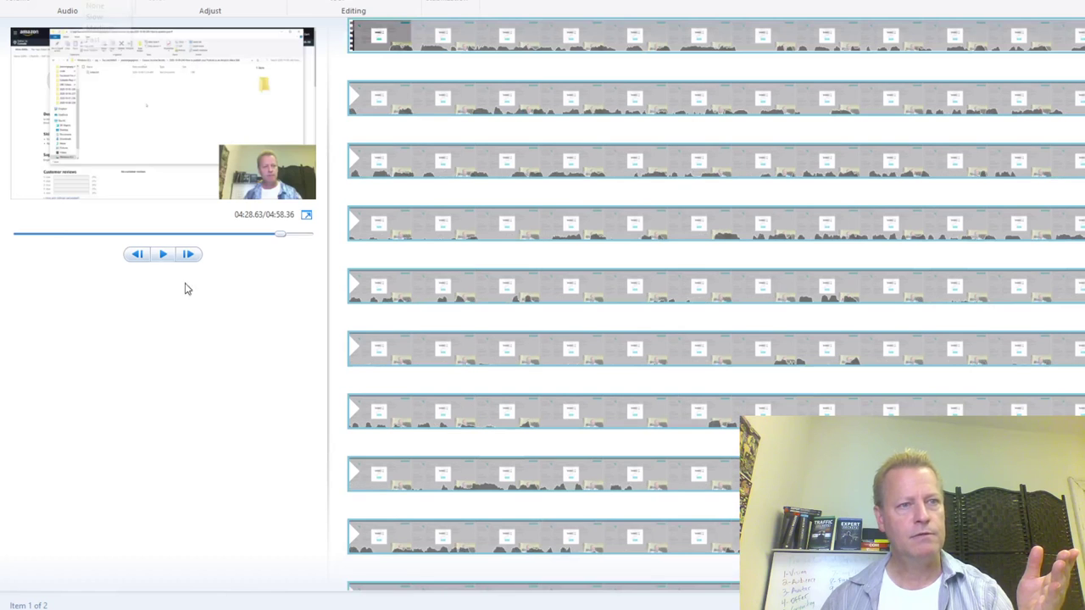
pyautogui.scroll(-3, 716, 305)
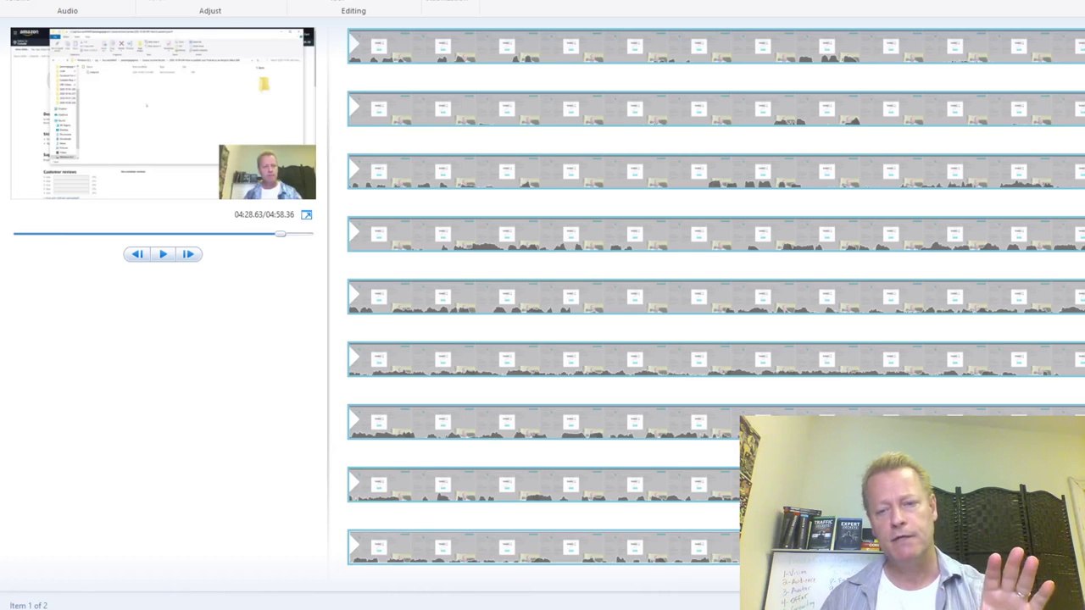
pyautogui.scroll(-2, 716, 305)
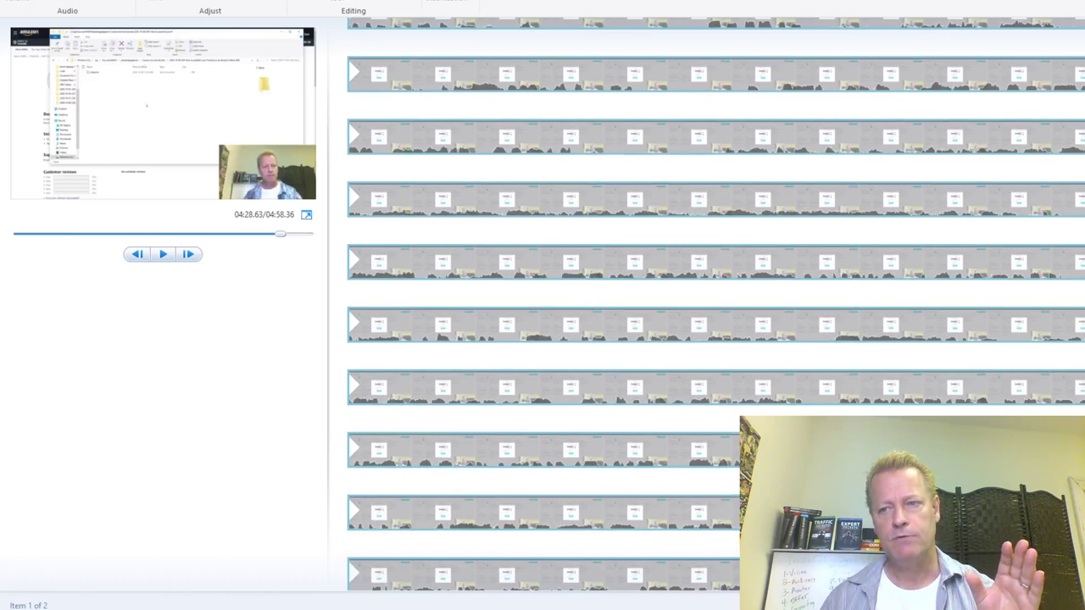
pyautogui.scroll(-5, 716, 305)
pyautogui.click(735, 432)
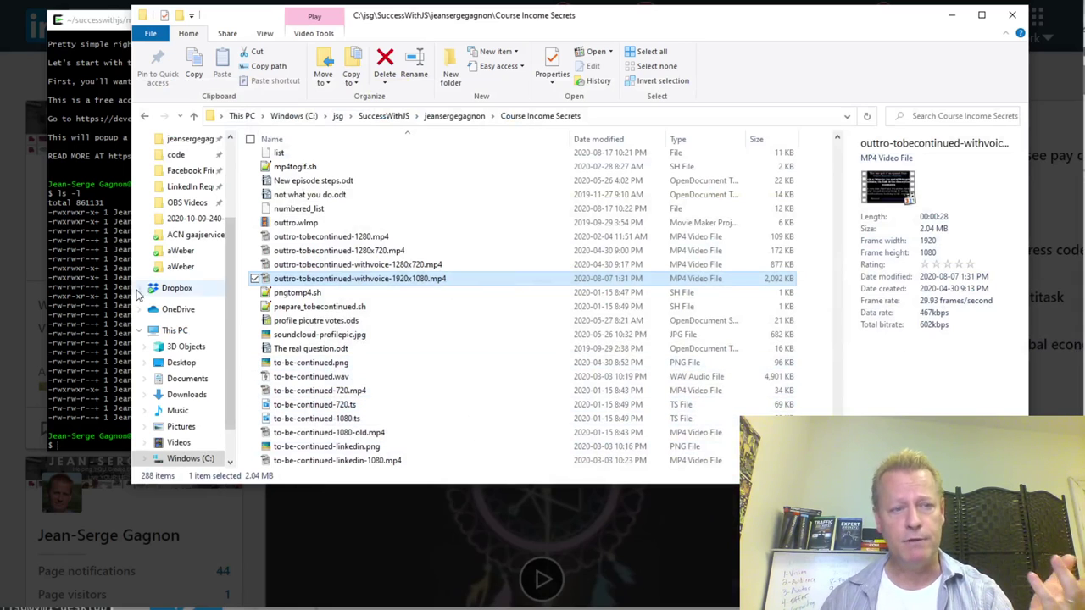
# Switch to the terminal and open ~/code/octo-code/scripts/octo_content_prepare.sh with less
pyautogui.click(110, 296)
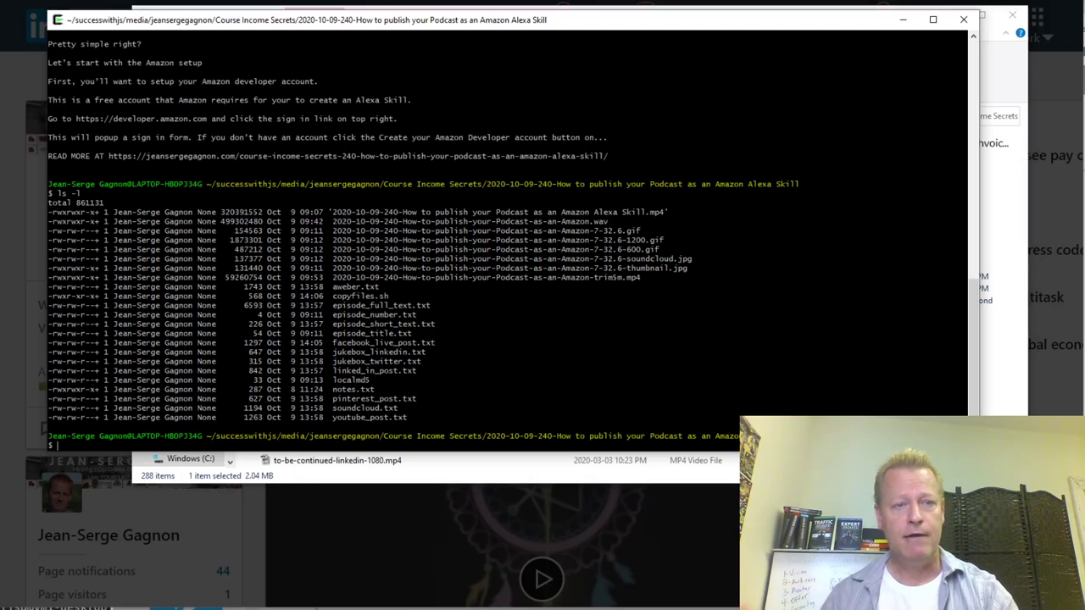
pyautogui.write('less ')
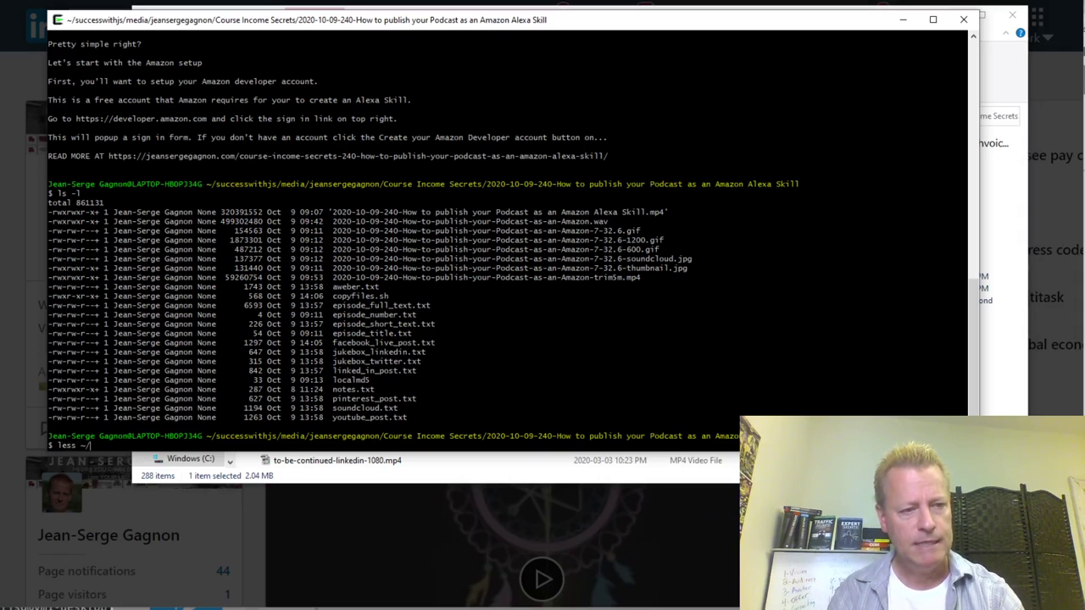
pyautogui.write('~/cod')
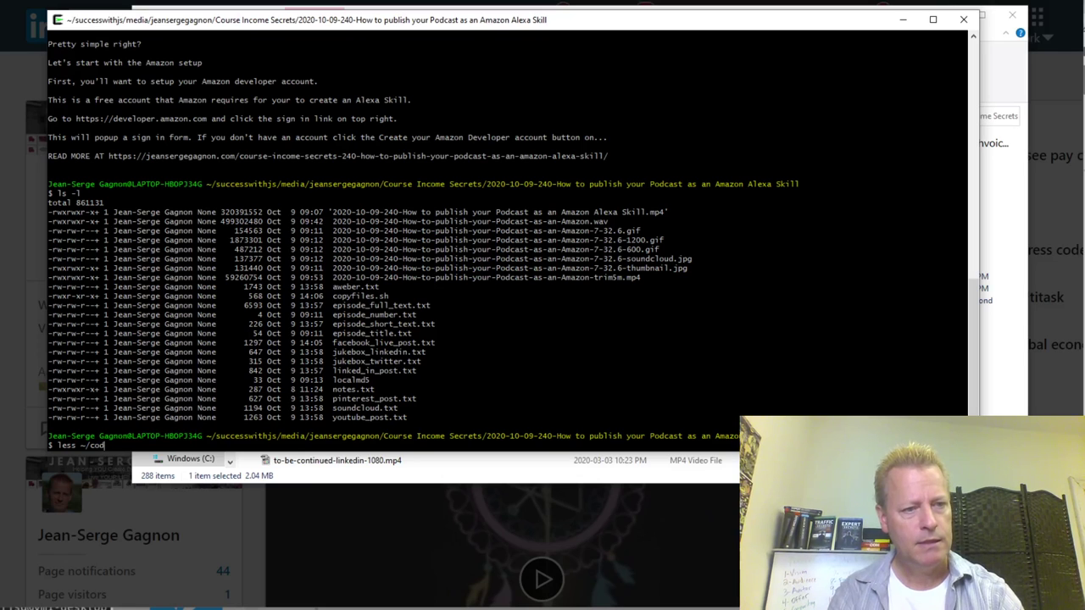
pyautogui.write('e/octo-code/')
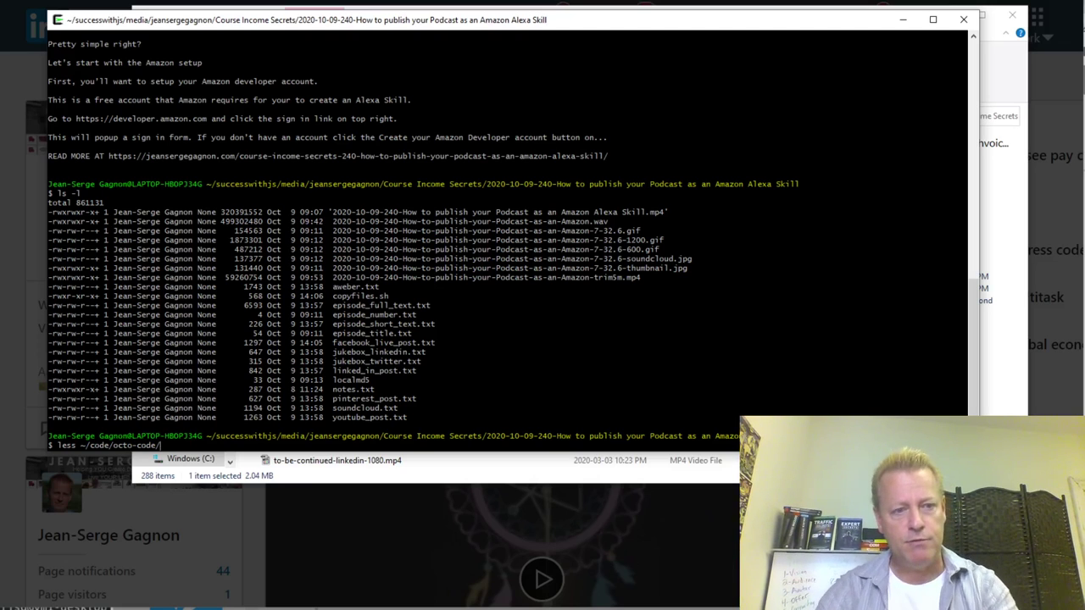
pyautogui.write('scripts/')
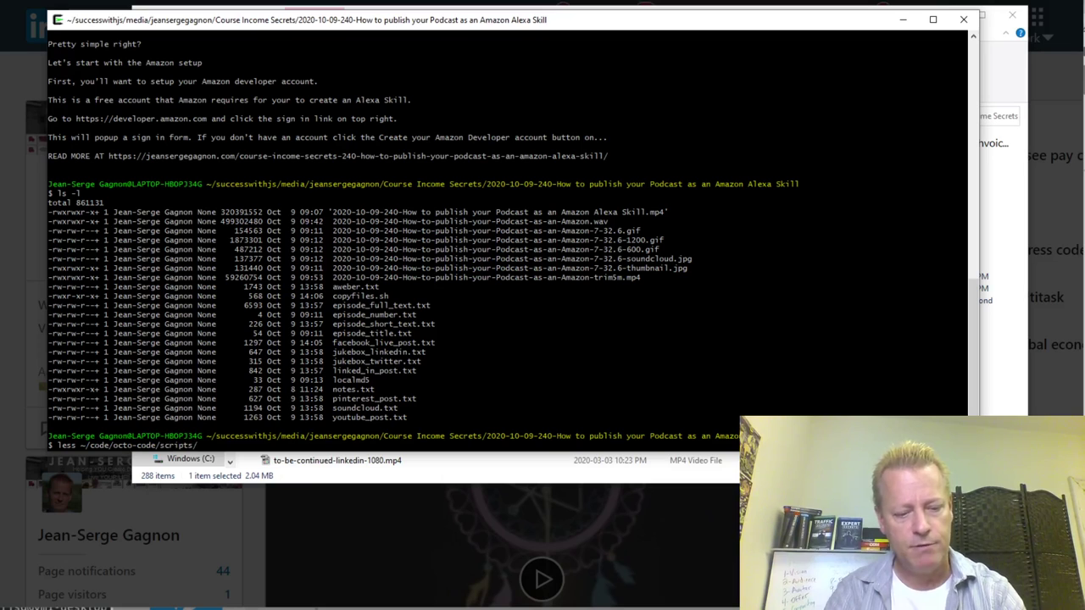
pyautogui.write('o')
pyautogui.press('Tab')
pyautogui.press('Return')
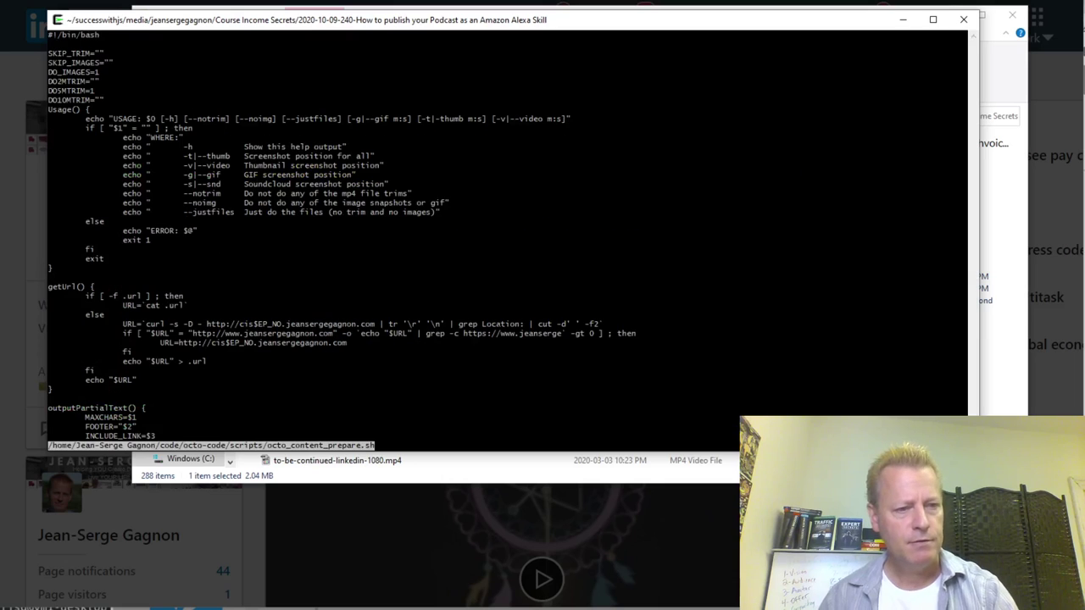
# Enlarge the terminal's text and extend its window so more of the script is readable
pyautogui.hotkey('ctrl', '+')
pyautogui.hotkey('ctrl', '+')
pyautogui.hotkey('ctrl', '+')
pyautogui.hotkey('ctrl', '+')
pyautogui.hotkey('ctrl', '+')
pyautogui.hotkey('ctrl', '+')
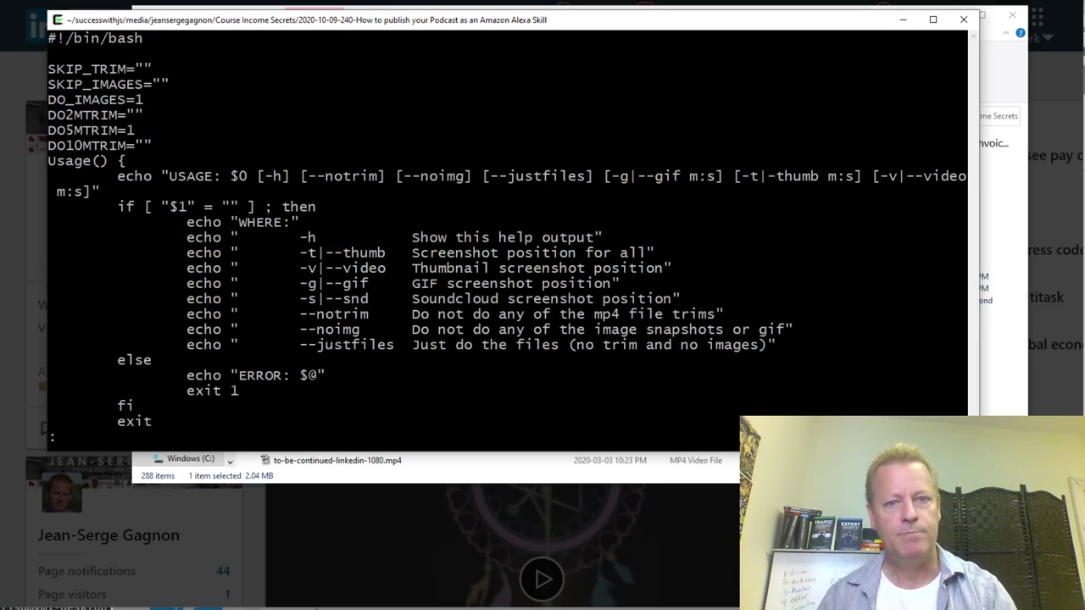
pyautogui.moveTo(617, 23); pyautogui.dragTo(583, 0)
pyautogui.moveTo(941, 397); pyautogui.dragTo(977, 580)
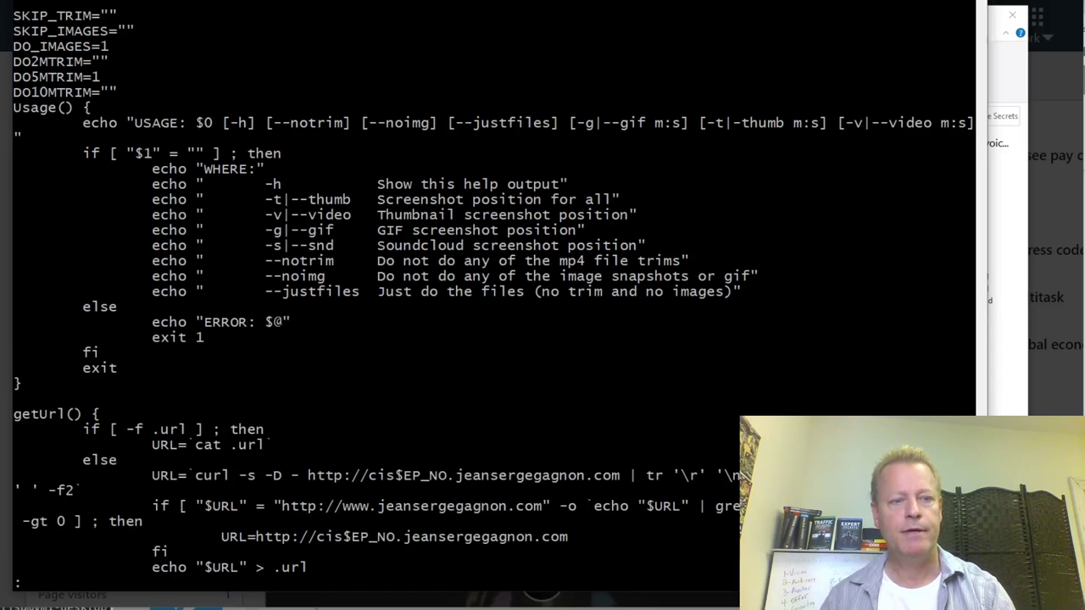
# Read through the script's option handling and its getUrl and outputPartialText functions
pyautogui.press('Return')
pyautogui.press('Down')
pyautogui.press('Down')
pyautogui.press('Down')
pyautogui.press('Down')
pyautogui.press('Down')
pyautogui.press('Down')
pyautogui.press('Down')
pyautogui.press('Down')
pyautogui.press('Down')
pyautogui.press('Down')
pyautogui.press('Down')
pyautogui.press('Down')
pyautogui.press('Down')
pyautogui.press('Down')
pyautogui.press('Down')
pyautogui.press('Down')
pyautogui.press('Down')
pyautogui.press('Down')
pyautogui.press('Down')
pyautogui.press('Down')
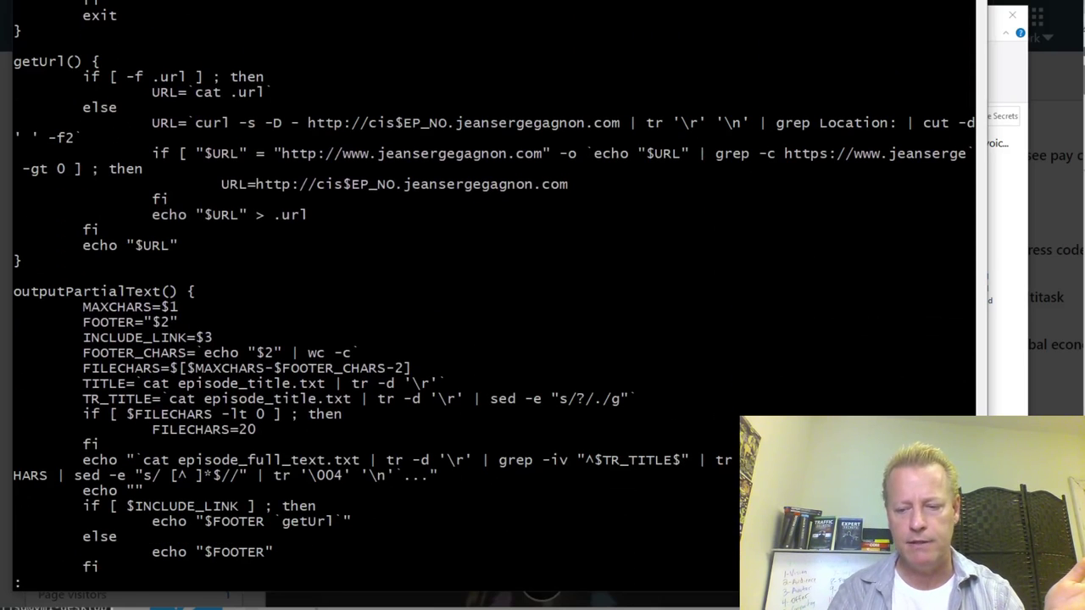
# Page through the script's post text generation sections on to the thumbnail, GIF and SoundCloud image section
pyautogui.press('space')
pyautogui.press('space')
pyautogui.press('space')
pyautogui.press('space')
pyautogui.press('space')
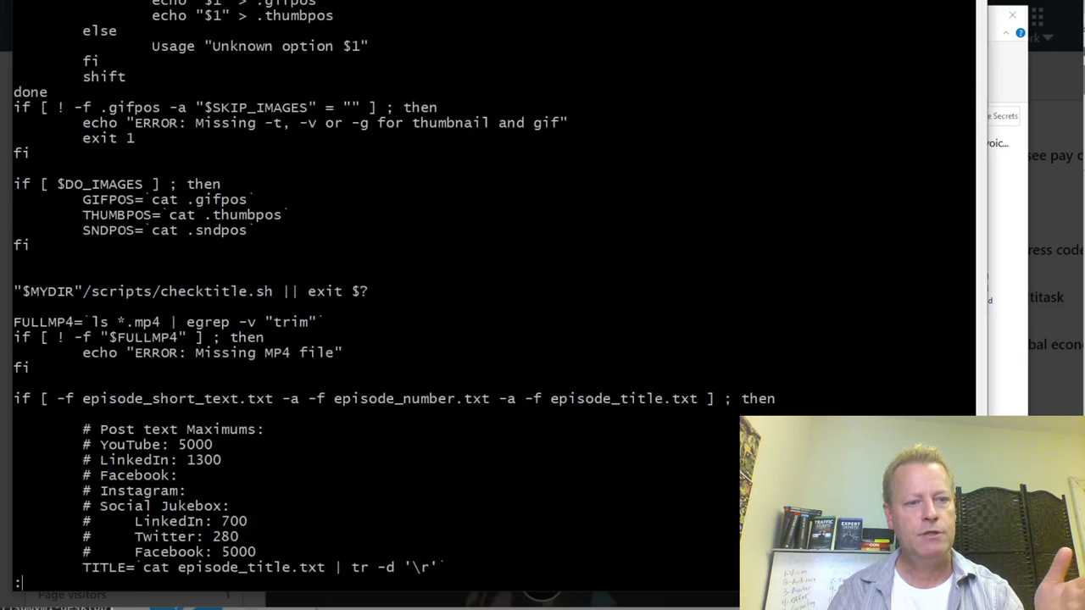
pyautogui.press('space')
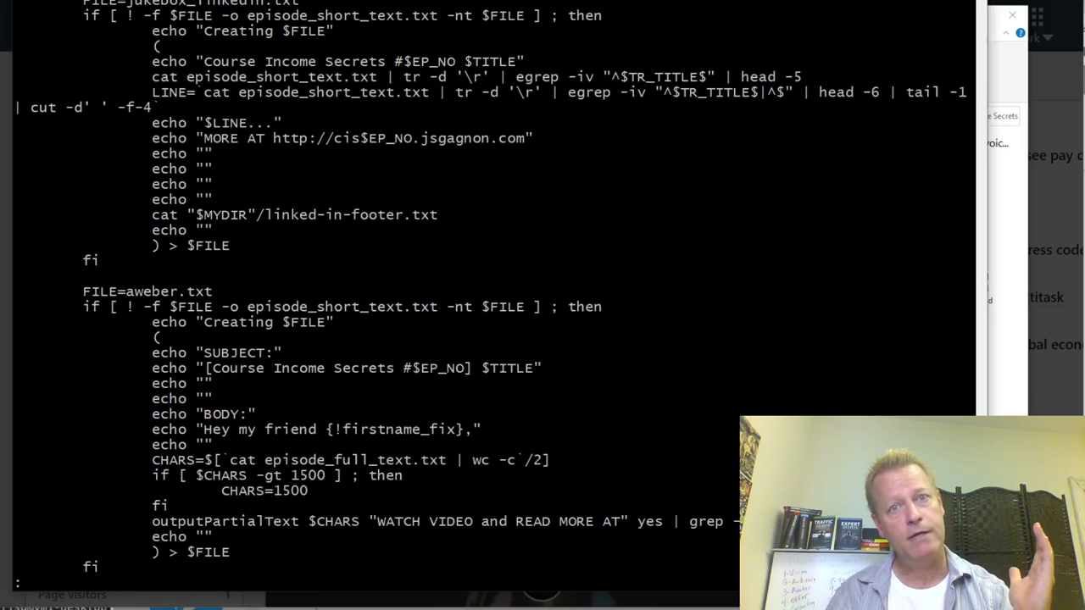
pyautogui.press('space')
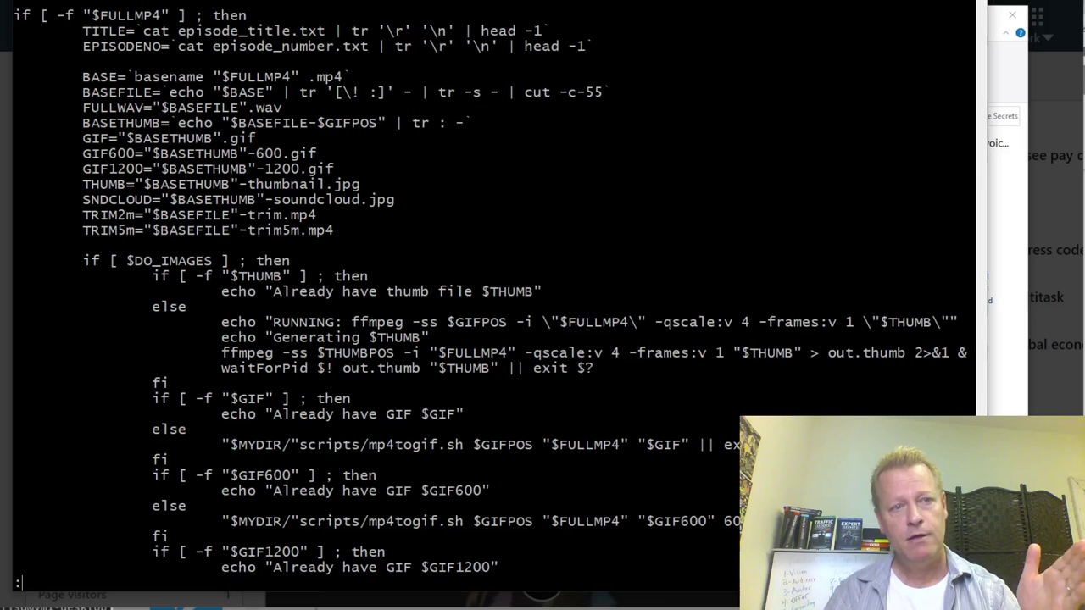
pyautogui.press('space')
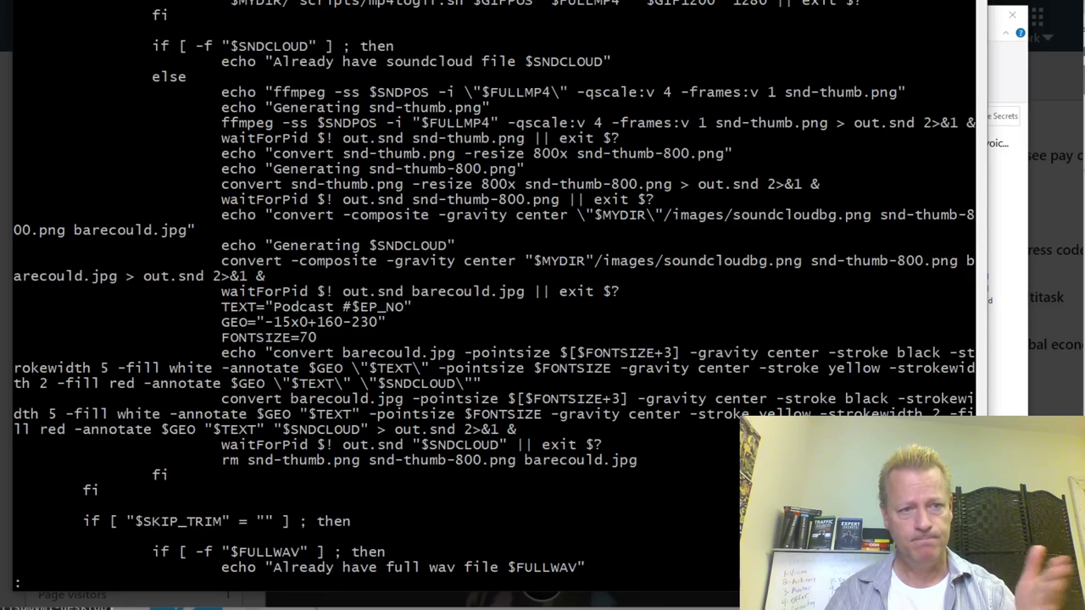
# Examine the SoundCloud image commands, highlighting snd-thumb.png, barecould.jpg and the $SNDCLOUD output
pyautogui.moveTo(370, 170); pyautogui.dragTo(539, 184)
pyautogui.click(539, 184)
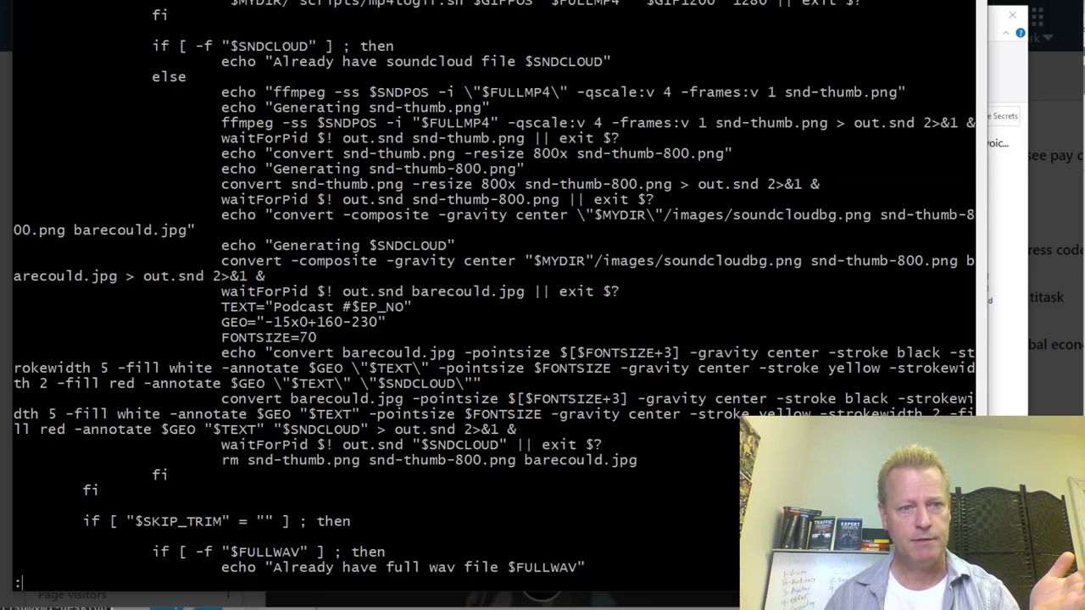
pyautogui.moveTo(369, 92); pyautogui.dragTo(502, 92)
pyautogui.click(502, 92)
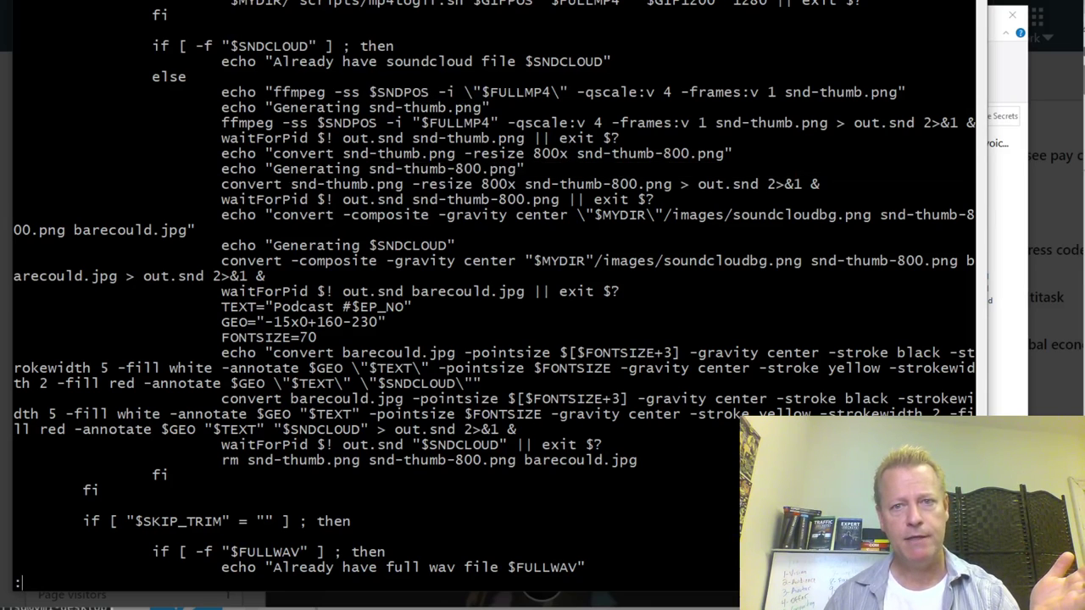
pyautogui.moveTo(708, 124); pyautogui.dragTo(809, 124)
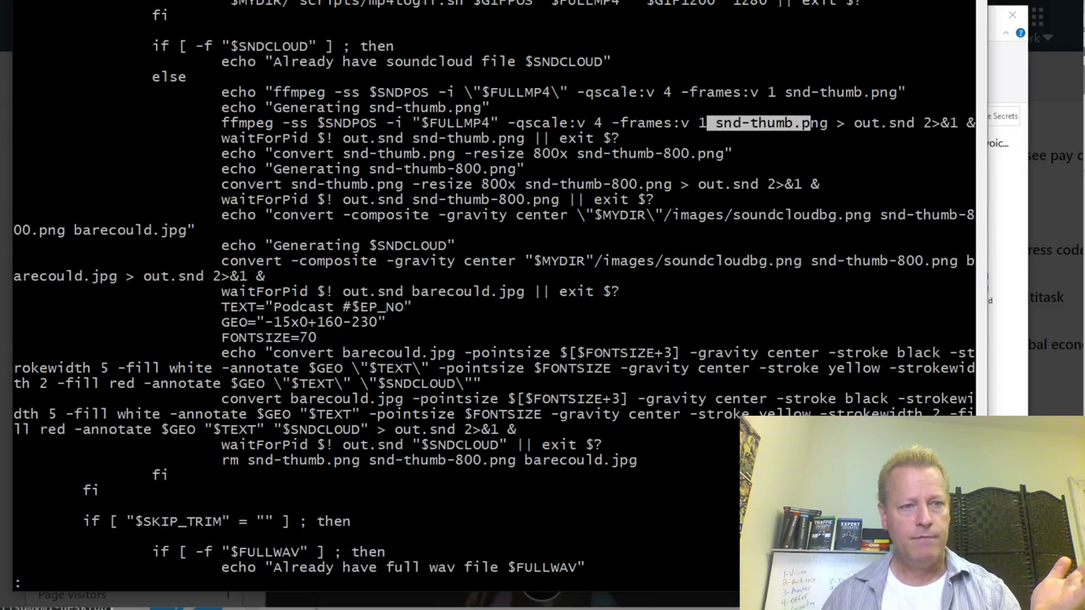
pyautogui.moveTo(48, 276); pyautogui.dragTo(143, 276)
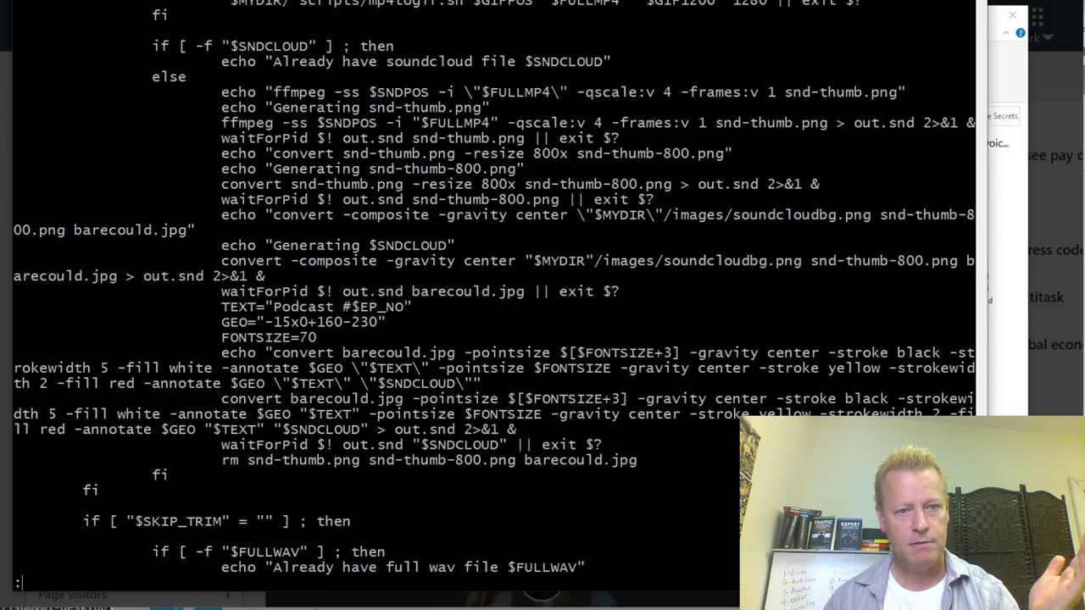
pyautogui.doubleClick(392, 352)
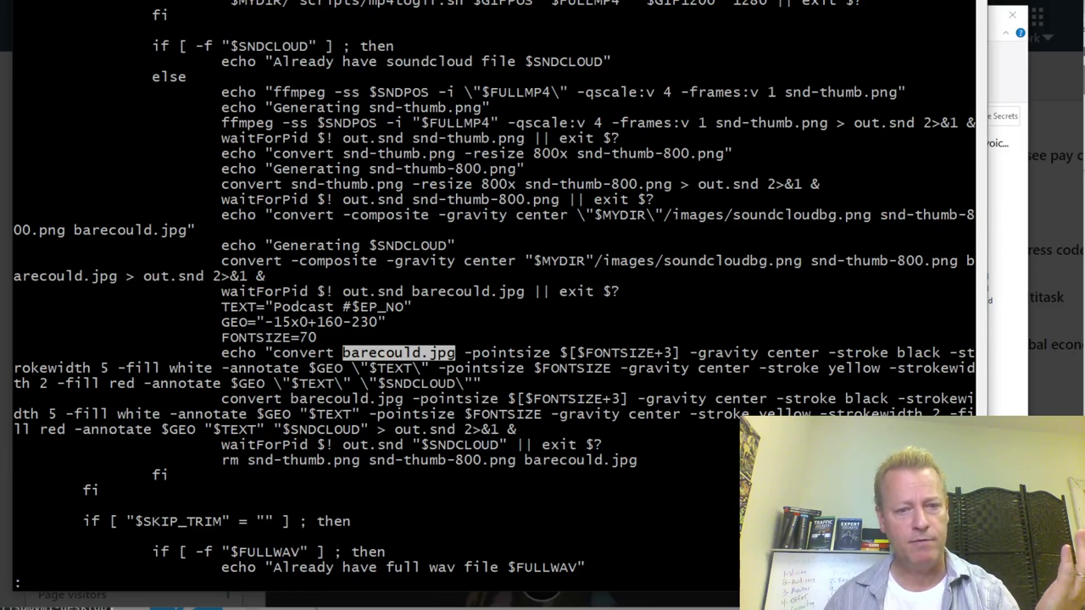
pyautogui.moveTo(430, 445); pyautogui.dragTo(504, 445)
# Examine the script's WAV extraction and its 2-, 5- and 10-minute video trim blocks
pyautogui.scroll(-9, 504, 445)
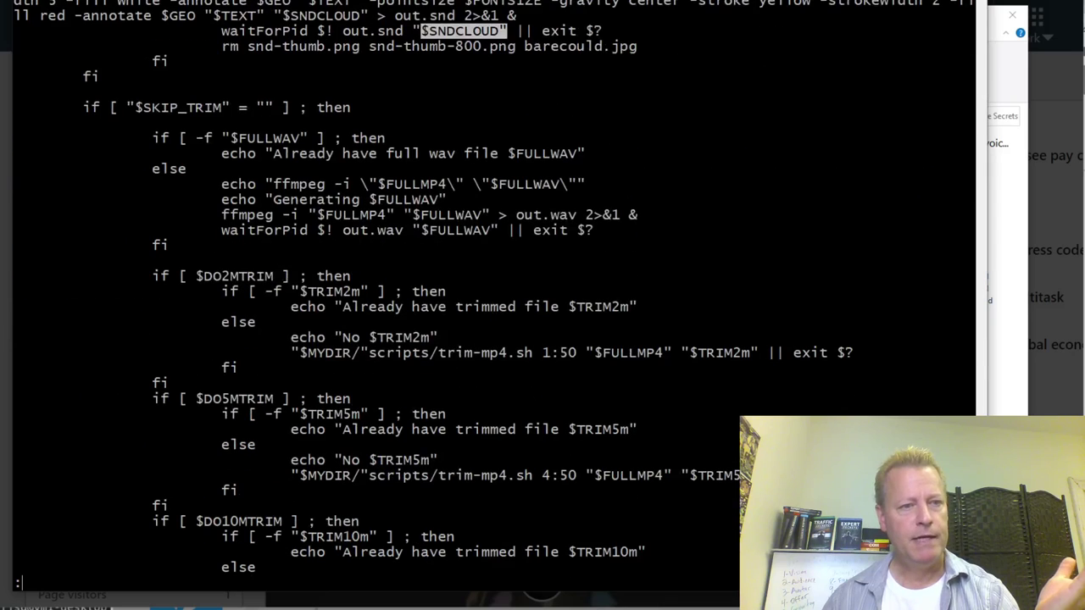
pyautogui.moveTo(362, 154); pyautogui.dragTo(626, 225)
pyautogui.click(528, 154)
pyautogui.scroll(-2, 568, 184)
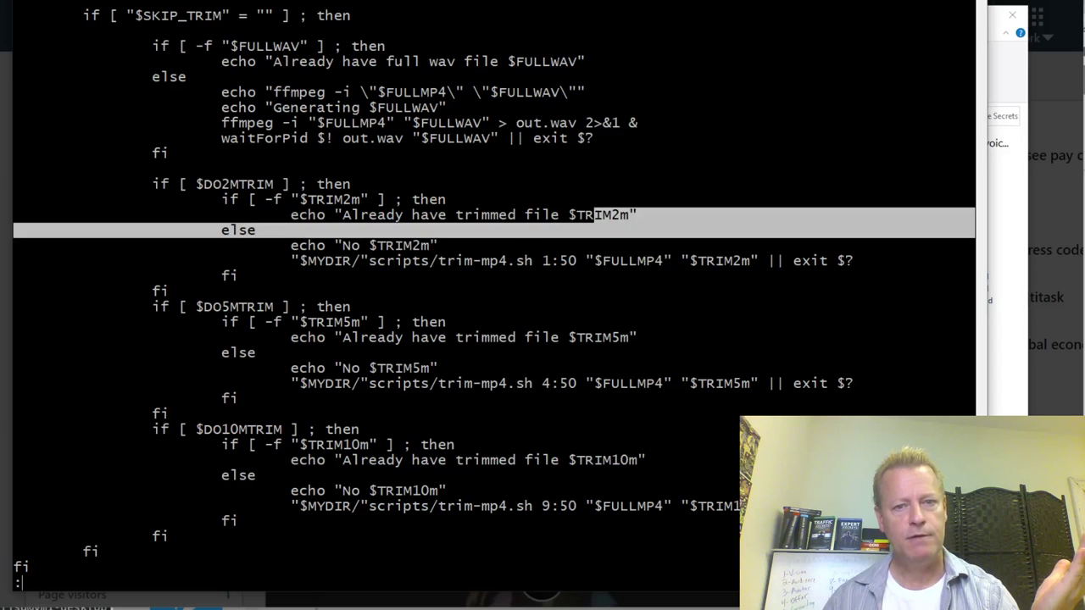
pyautogui.moveTo(595, 337); pyautogui.dragTo(647, 337)
pyautogui.moveTo(594, 460); pyautogui.dragTo(642, 461)
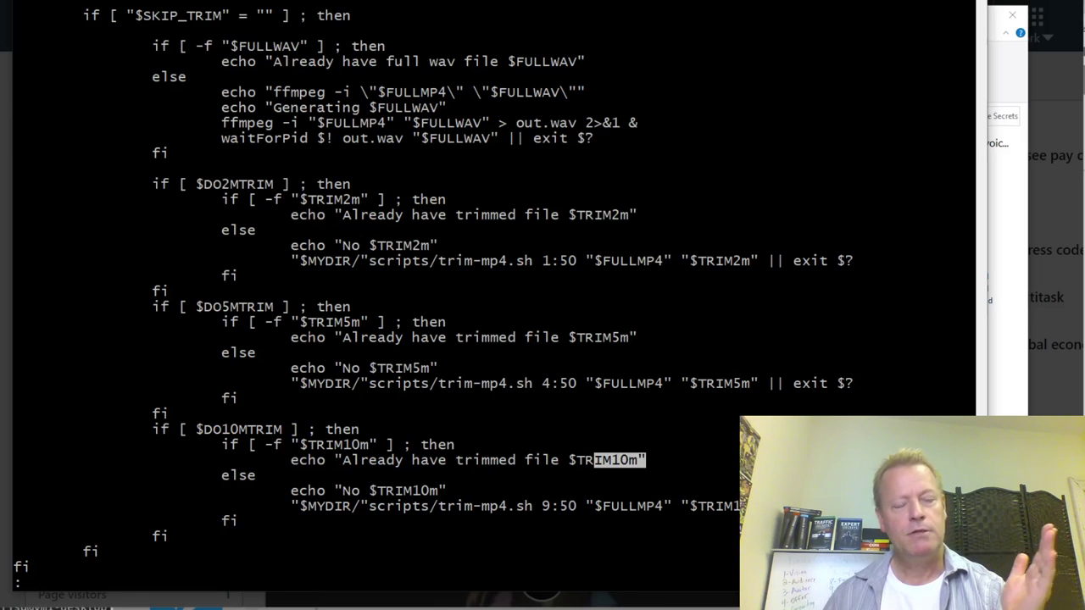
# Go back to the script's Facebook Live and YouTube post text sections, and quit the less viewer
pyautogui.press('space')
pyautogui.scroll(20, 494, 292)
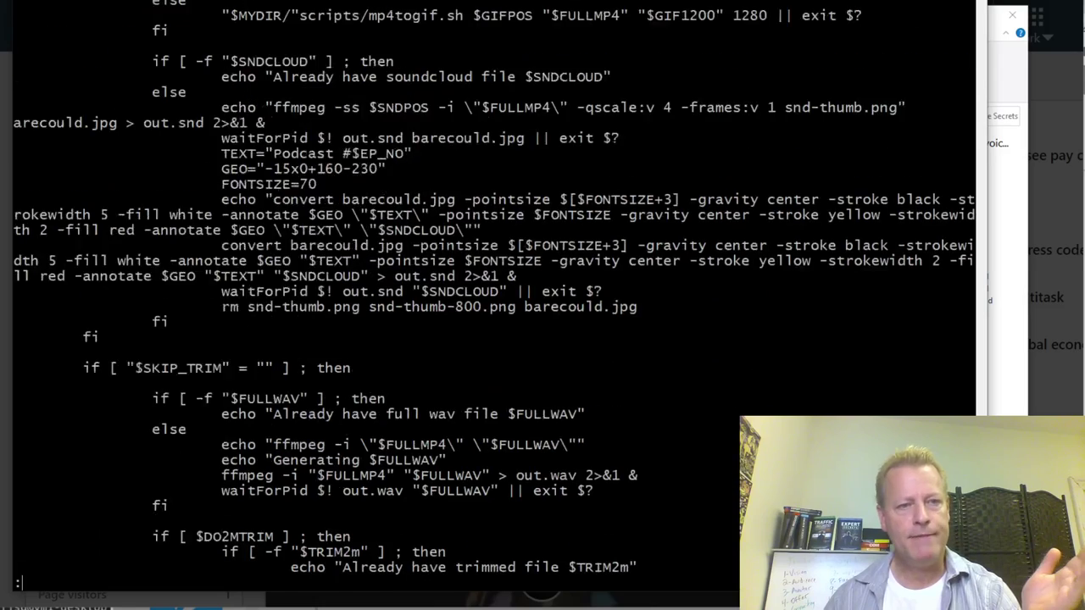
pyautogui.scroll(10, 491, 288)
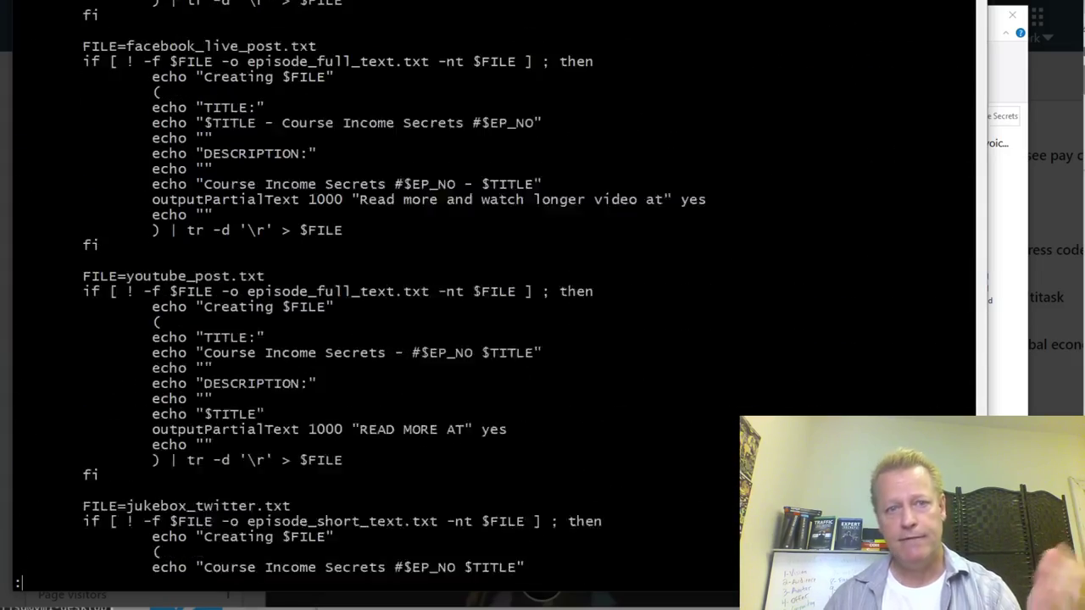
pyautogui.press('q')
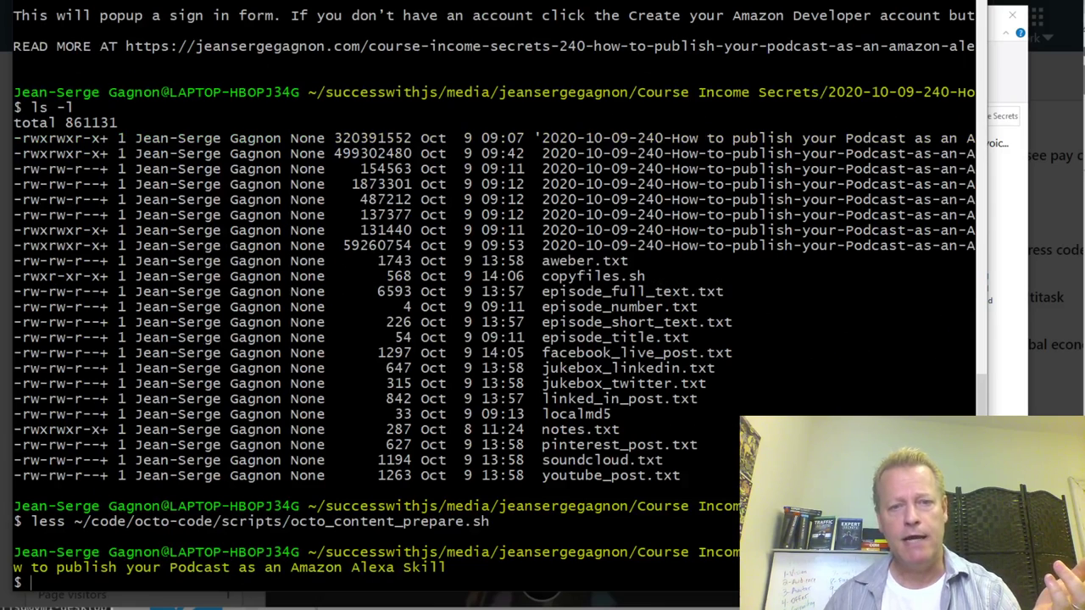
# Point out episode_full_text.txt and the Facebook, LinkedIn, YouTube and Pinterest post text files in the directory listing
pyautogui.doubleClick(617, 291)
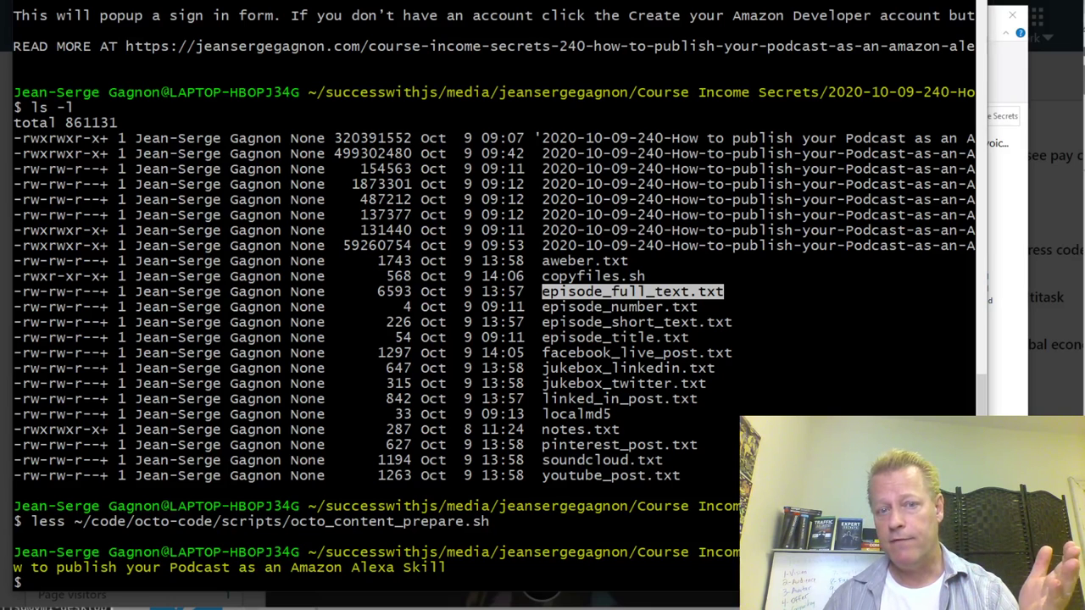
pyautogui.doubleClick(615, 353)
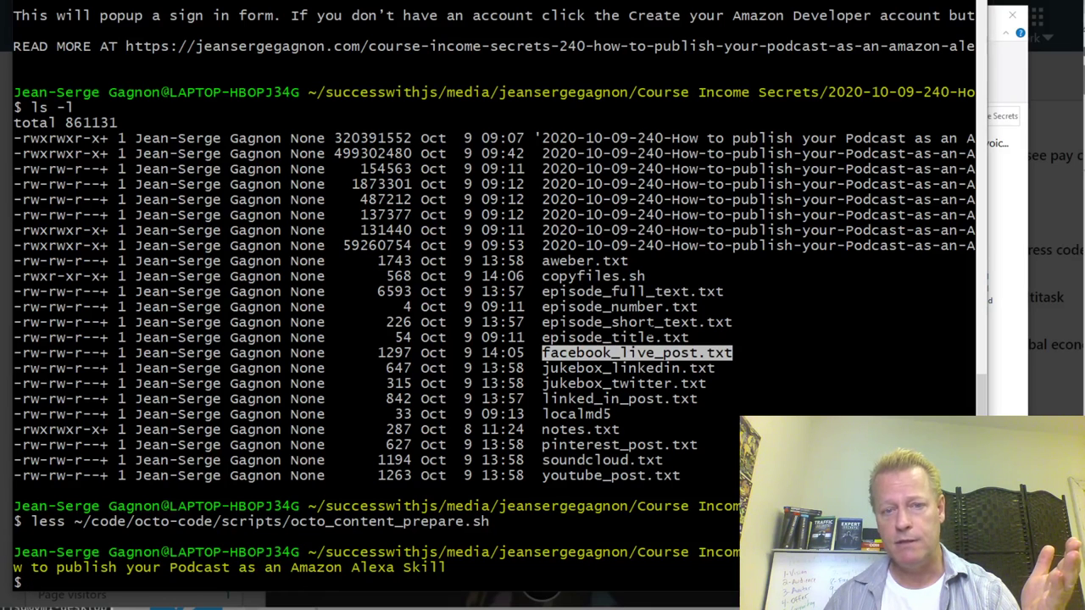
pyautogui.doubleClick(633, 368)
pyautogui.click(633, 368)
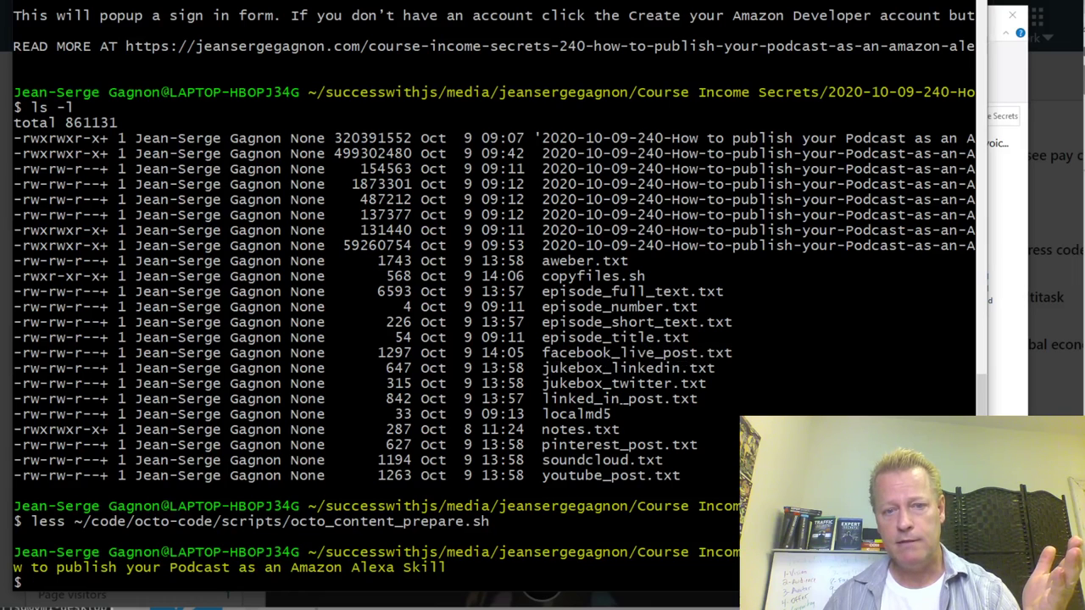
pyautogui.doubleClick(624, 399)
pyautogui.doubleClick(610, 476)
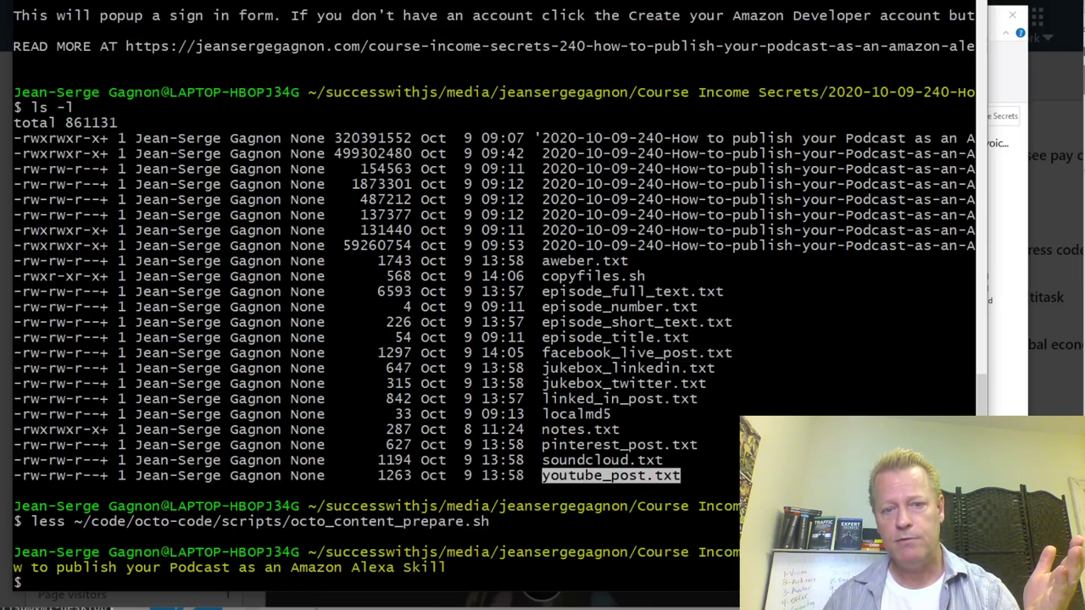
pyautogui.doubleClick(619, 445)
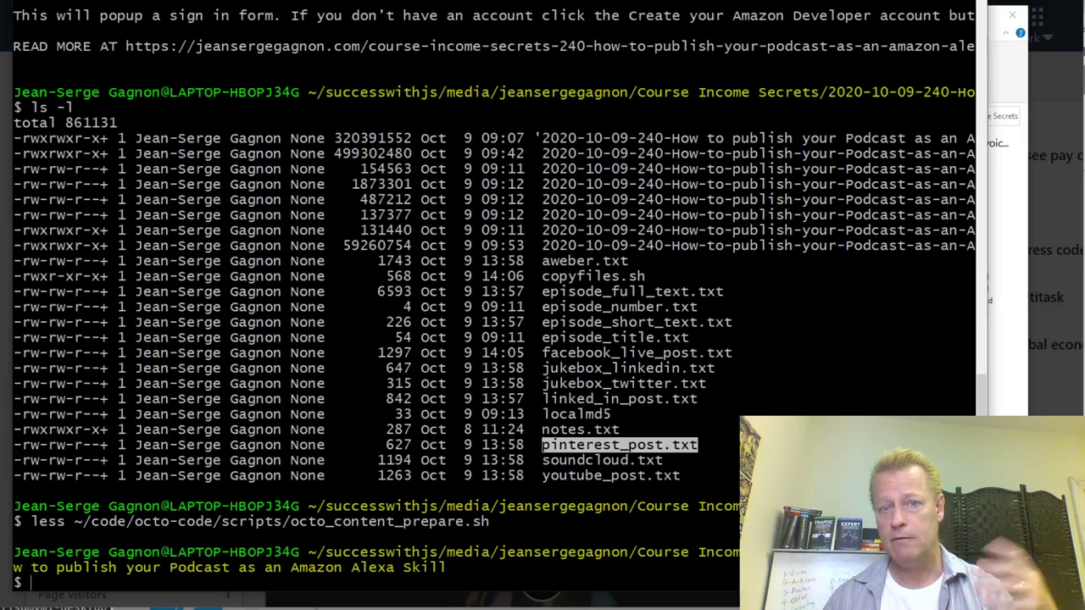
pyautogui.doubleClick(637, 292)
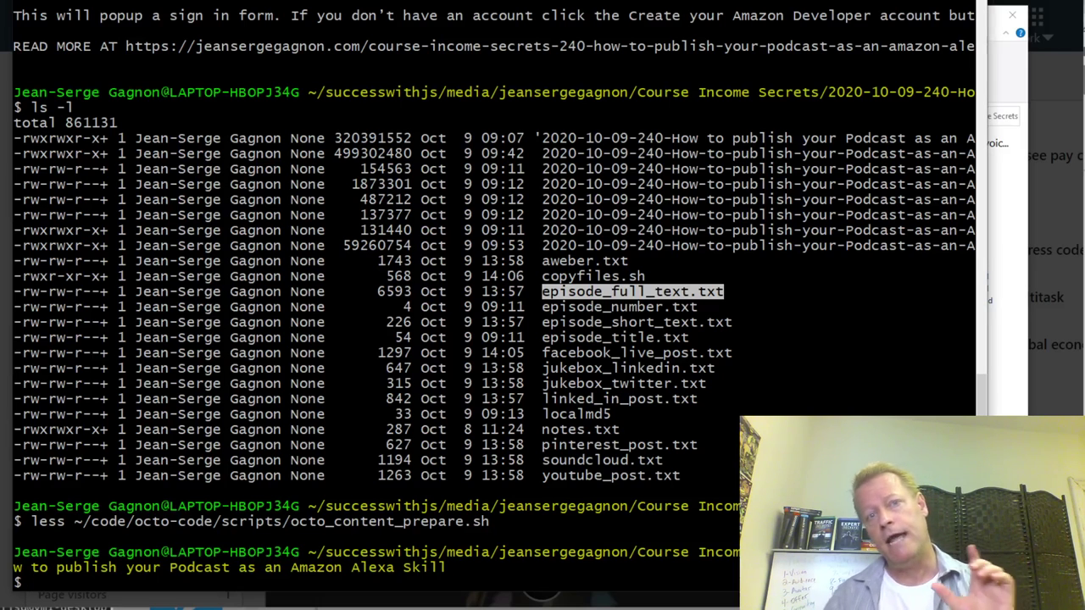
# Print soundcloud.txt with cat and highlight its title and its description text
pyautogui.write('cat soundcloud.txt')
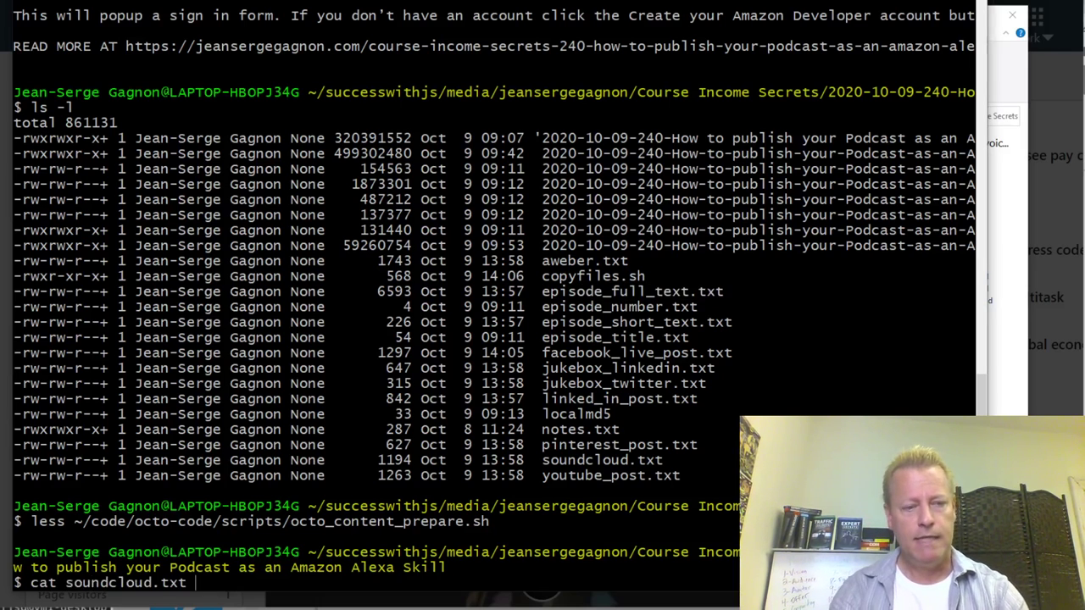
pyautogui.press('Return')
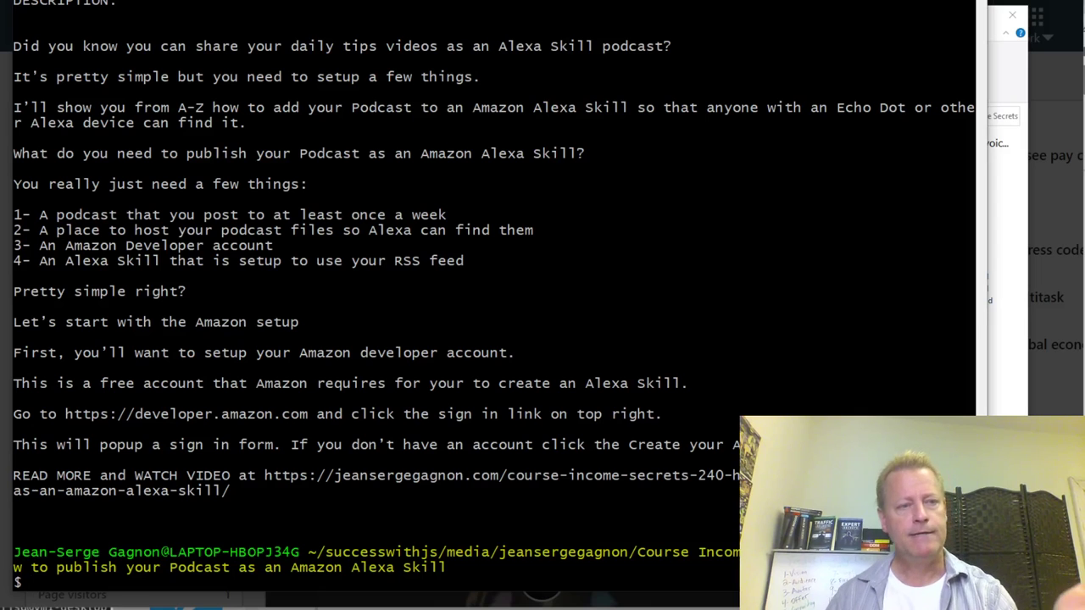
pyautogui.scroll(1, 487, 305)
pyautogui.moveTo(12, 154); pyautogui.dragTo(529, 154)
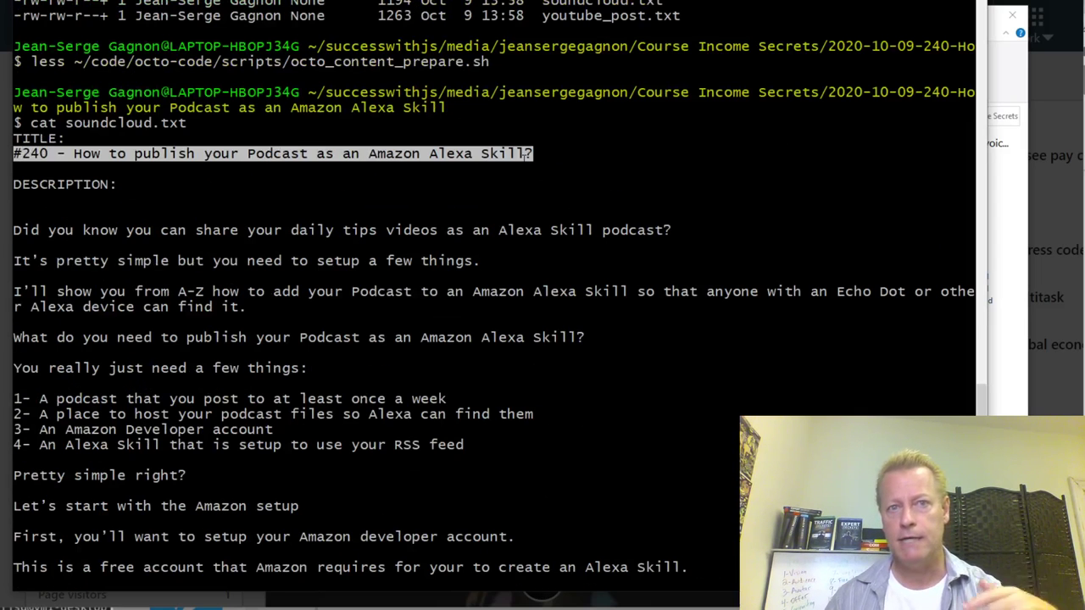
pyautogui.scroll(-2, 488, 305)
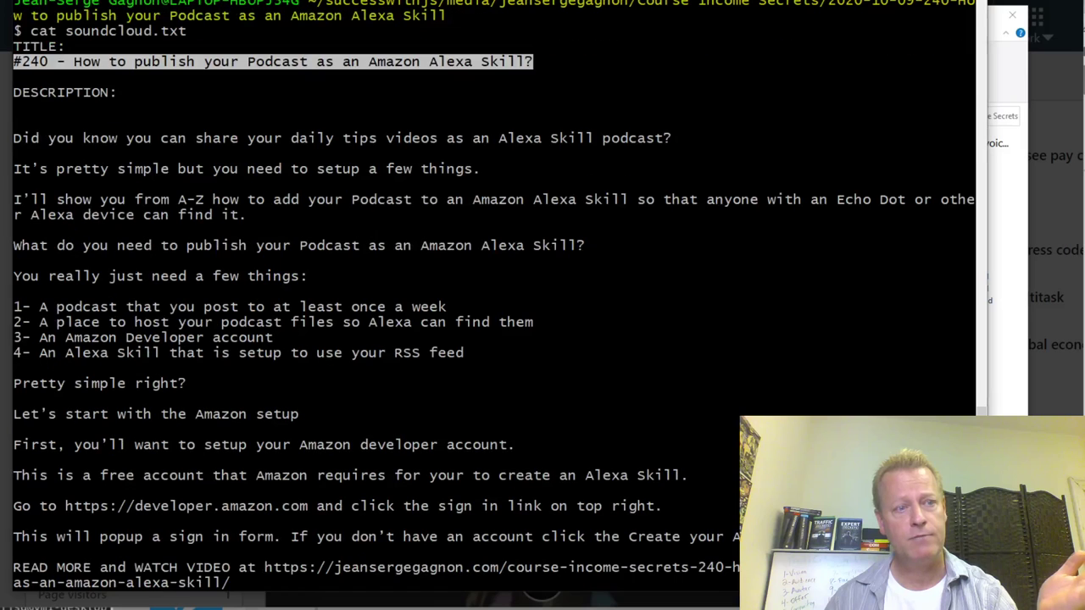
pyautogui.moveTo(12, 136); pyautogui.dragTo(619, 509)
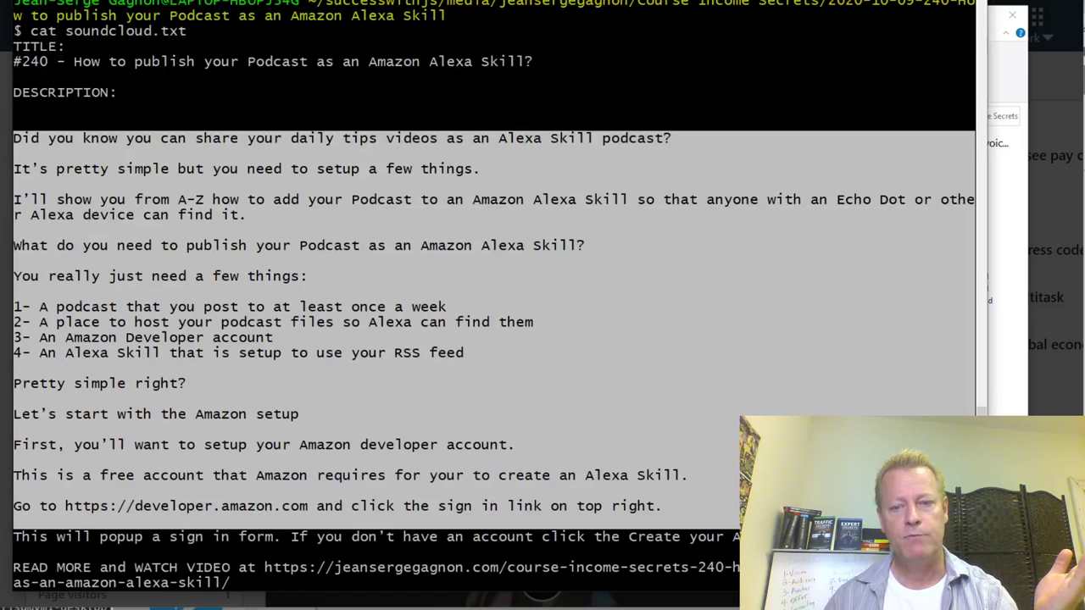
# Examine the read-more line closing the SoundCloud text, and highlight the entire description with its link
pyautogui.click(13, 551)
pyautogui.moveTo(14, 552); pyautogui.dragTo(14, 566)
pyautogui.click(13, 566)
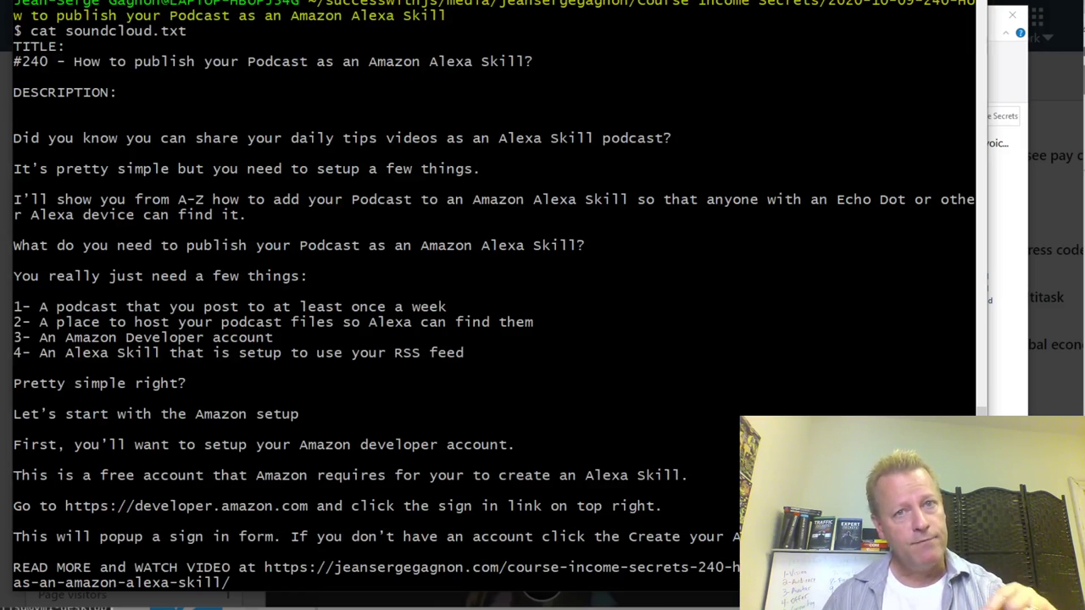
pyautogui.moveTo(14, 568); pyautogui.dragTo(246, 569)
pyautogui.click(246, 568)
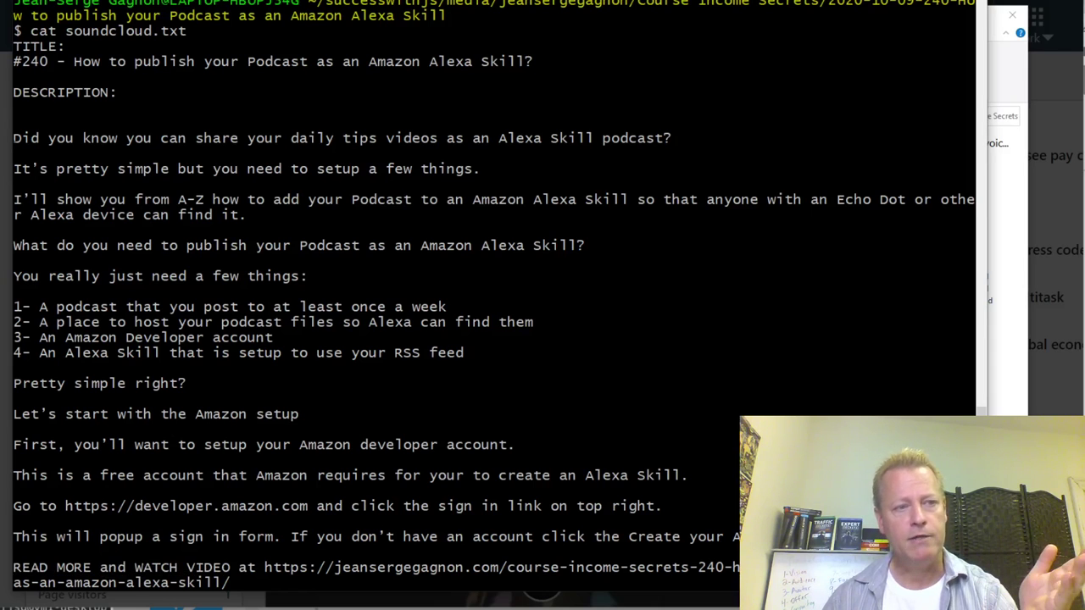
pyautogui.moveTo(14, 138); pyautogui.dragTo(249, 576)
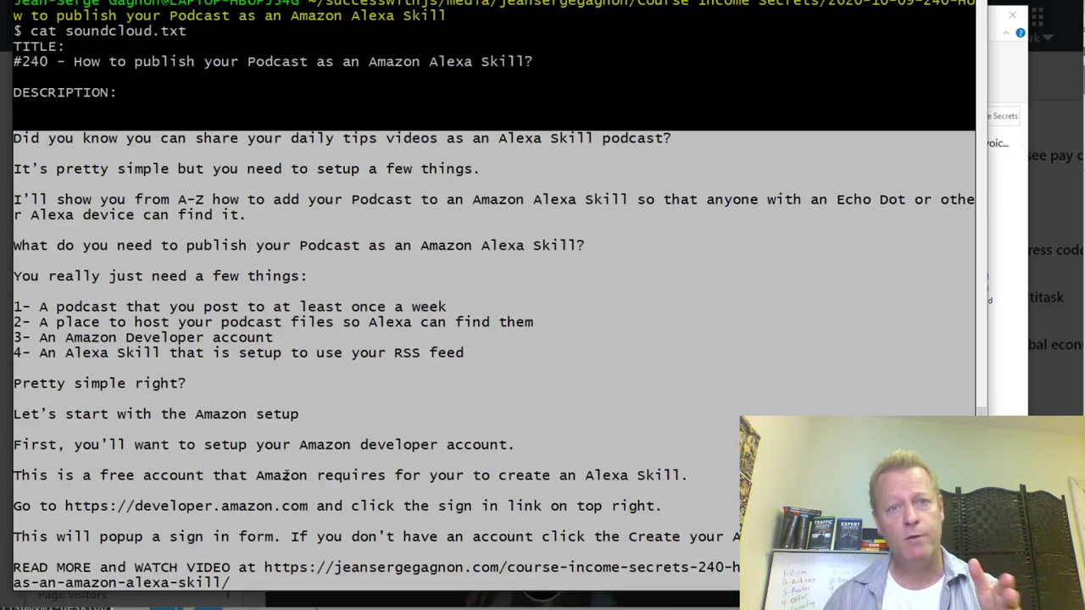
pyautogui.click(404, 378)
# Print facebook_live_post.txt with cat and highlight its title and its full description
pyautogui.scroll(-2, 404, 378)
pyautogui.write('cat fa')
pyautogui.press('Tab')
pyautogui.press('Return')
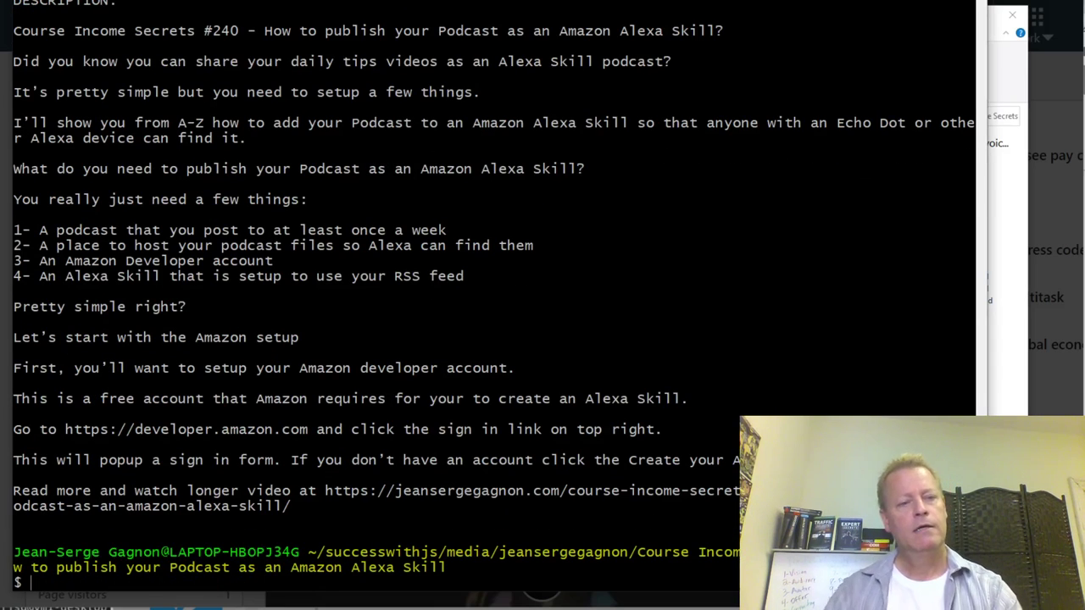
pyautogui.scroll(3, 493, 296)
pyautogui.moveTo(13, 108); pyautogui.dragTo(722, 109)
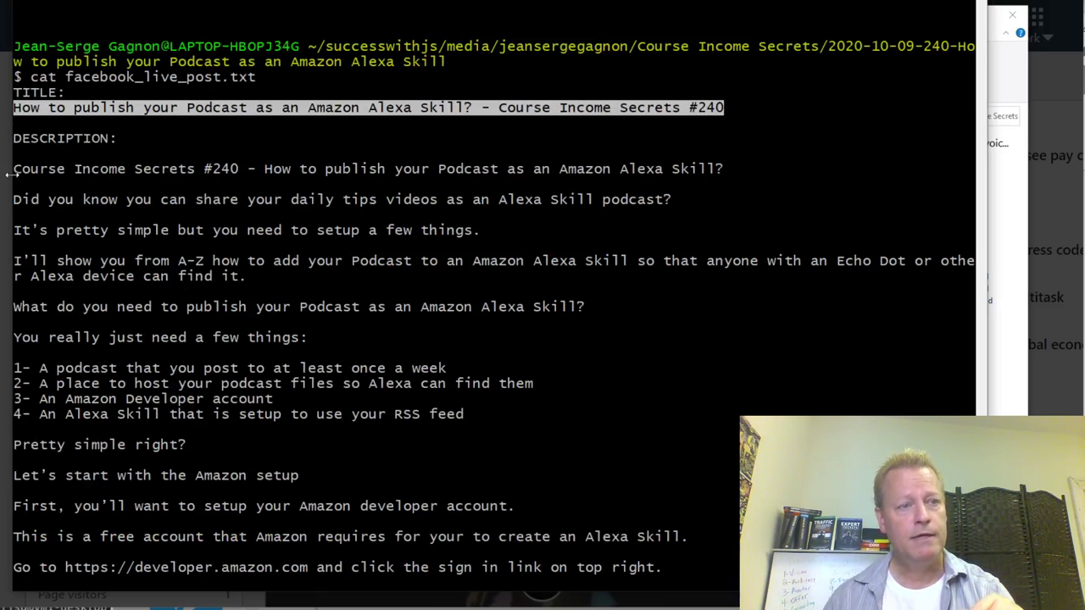
pyautogui.moveTo(14, 169); pyautogui.dragTo(284, 560)
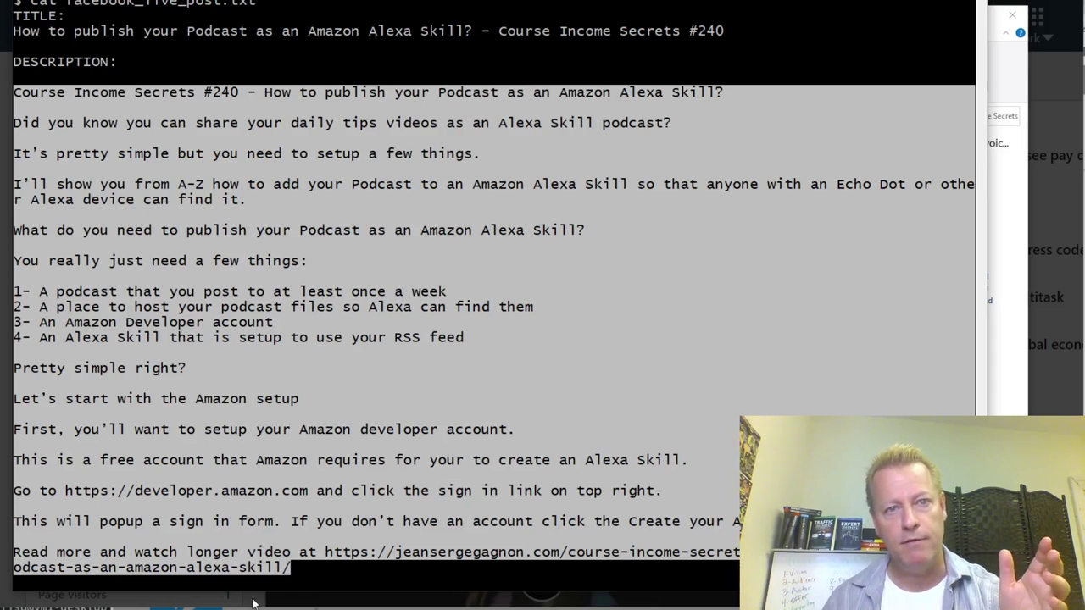
pyautogui.click(739, 526)
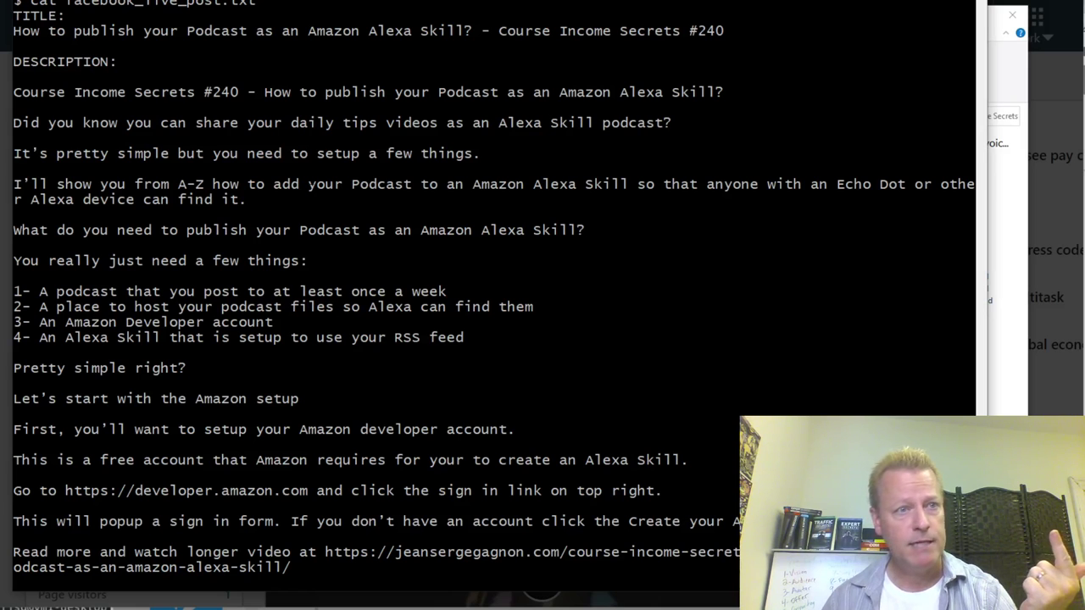
# Switch to the browser window showing LinkedIn's video selection dialog
pyautogui.hotkey('alt', 'Tab')
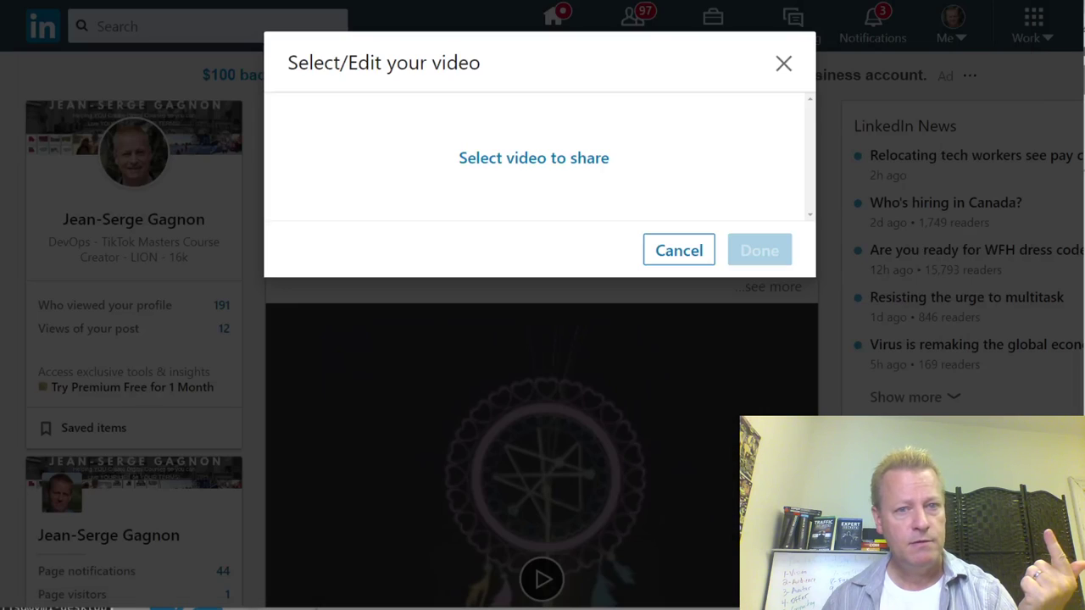
pyautogui.click(661, 249)
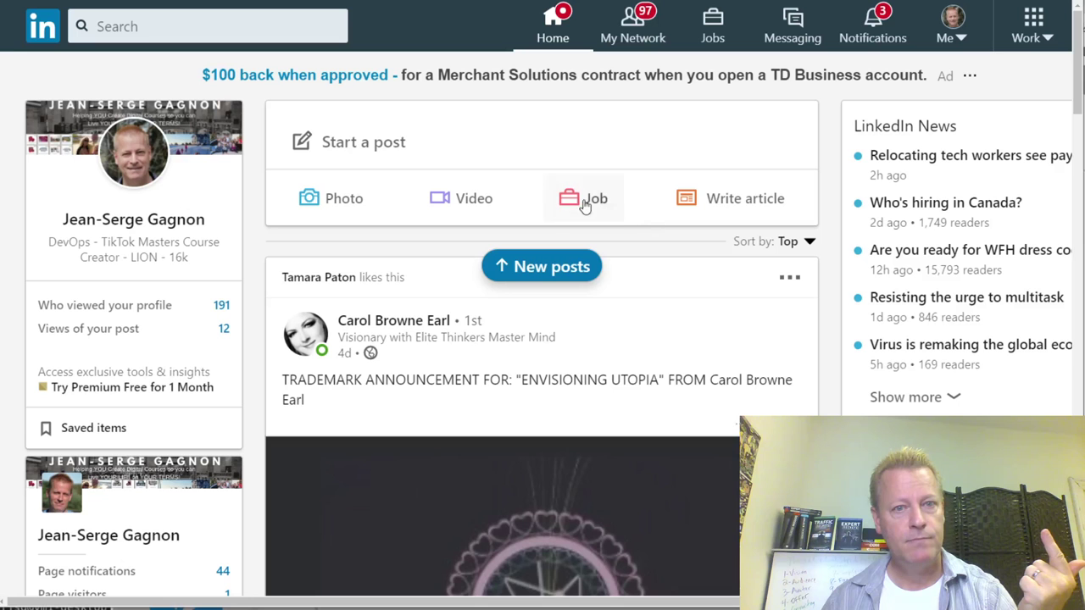
pyautogui.click(481, 189)
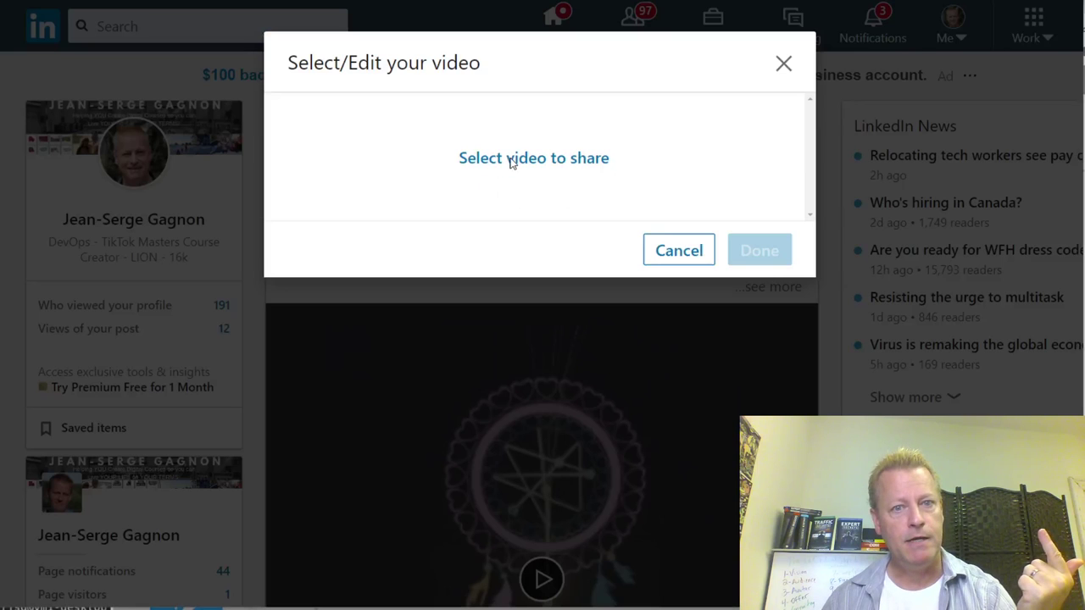
pyautogui.click(510, 161)
pyautogui.moveTo(218, 4); pyautogui.dragTo(511, 10)
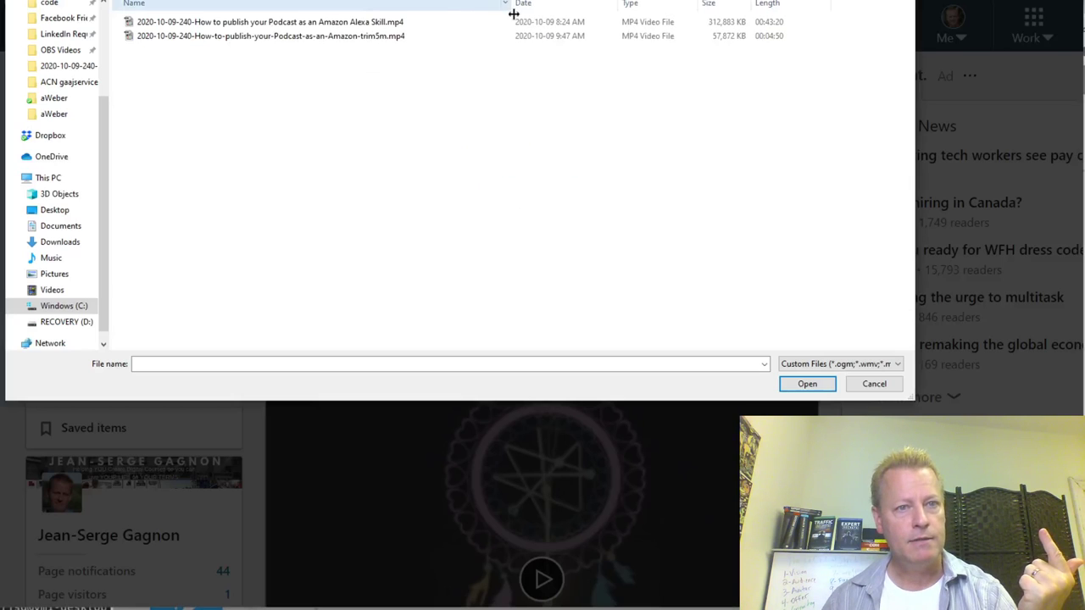
pyautogui.click(384, 25)
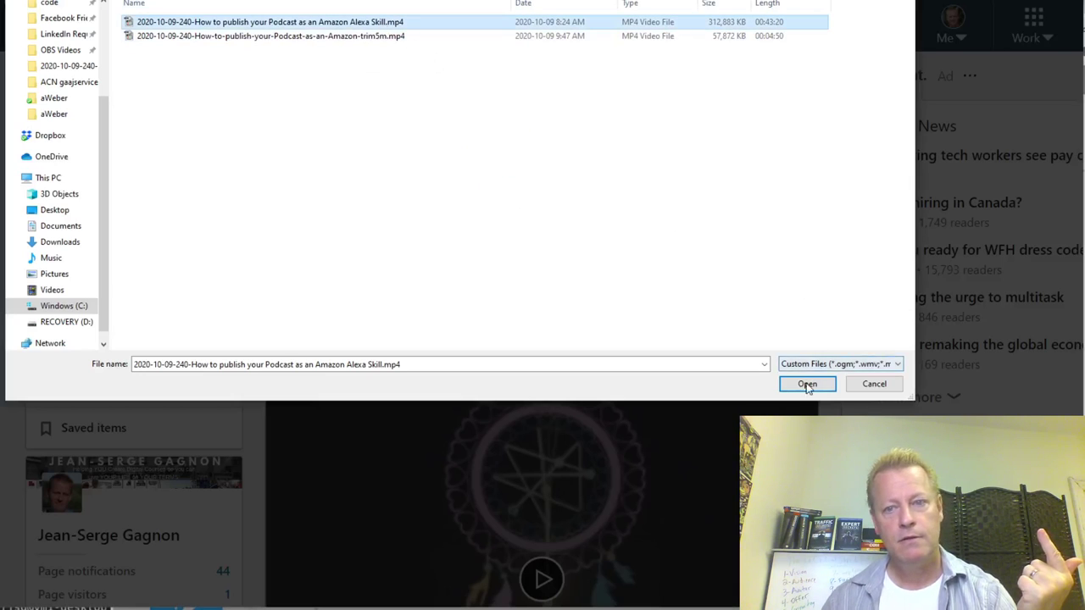
pyautogui.click(805, 384)
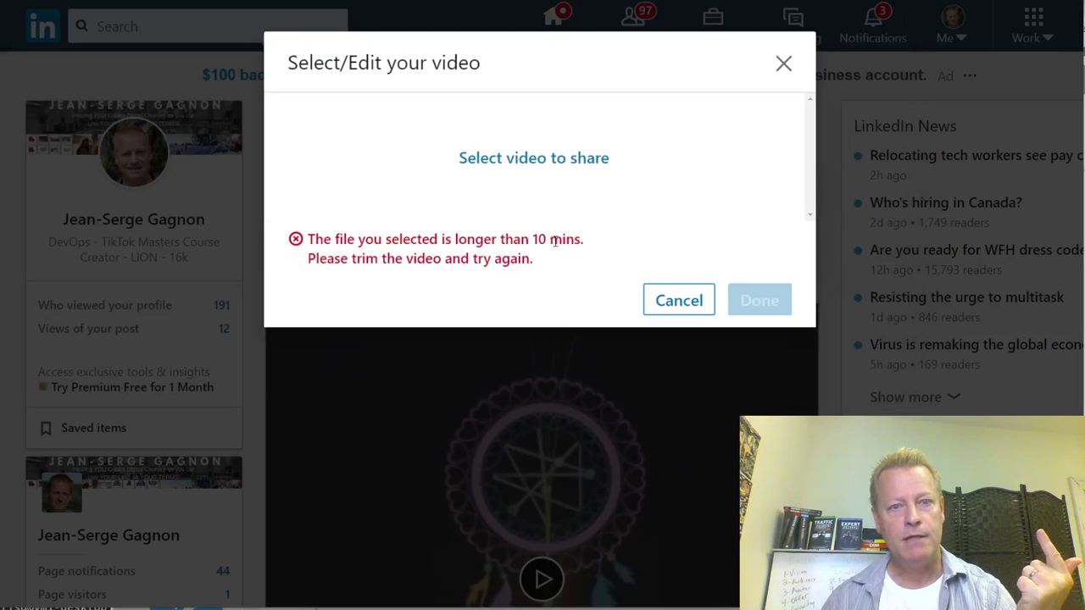
pyautogui.moveTo(560, 240); pyautogui.dragTo(417, 241)
pyautogui.click(515, 263)
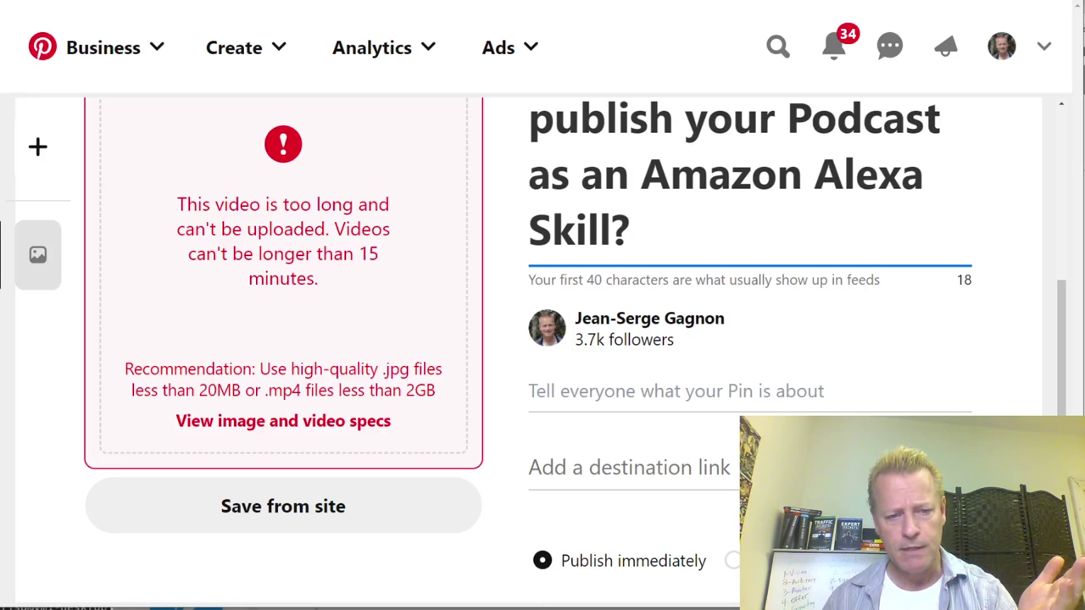
# Switch to the File Explorer window showing the Course Income Secrets folder
pyautogui.click(343, 609)
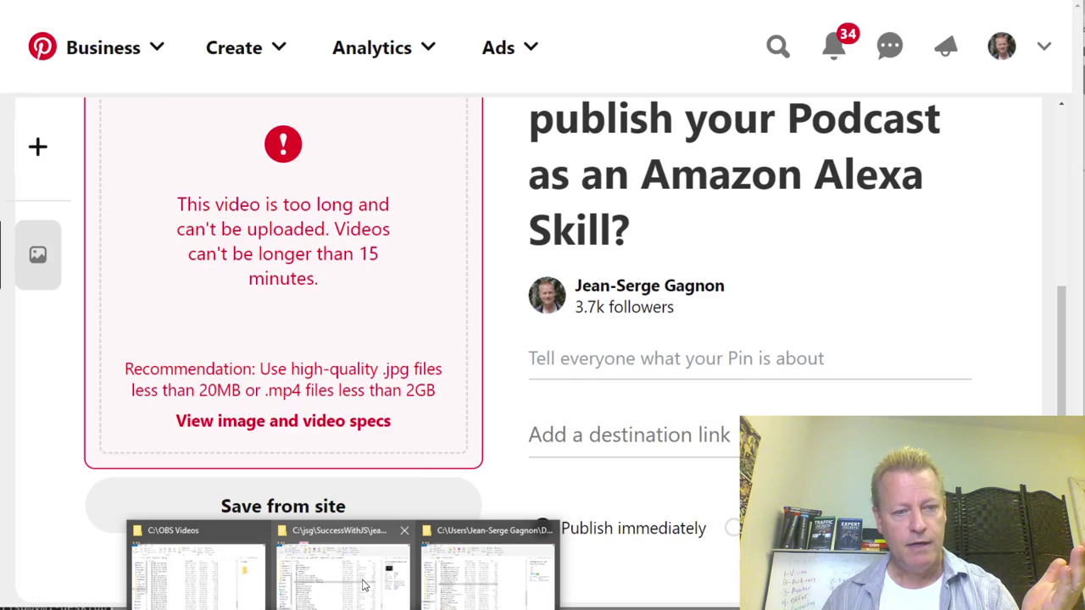
pyautogui.click(363, 584)
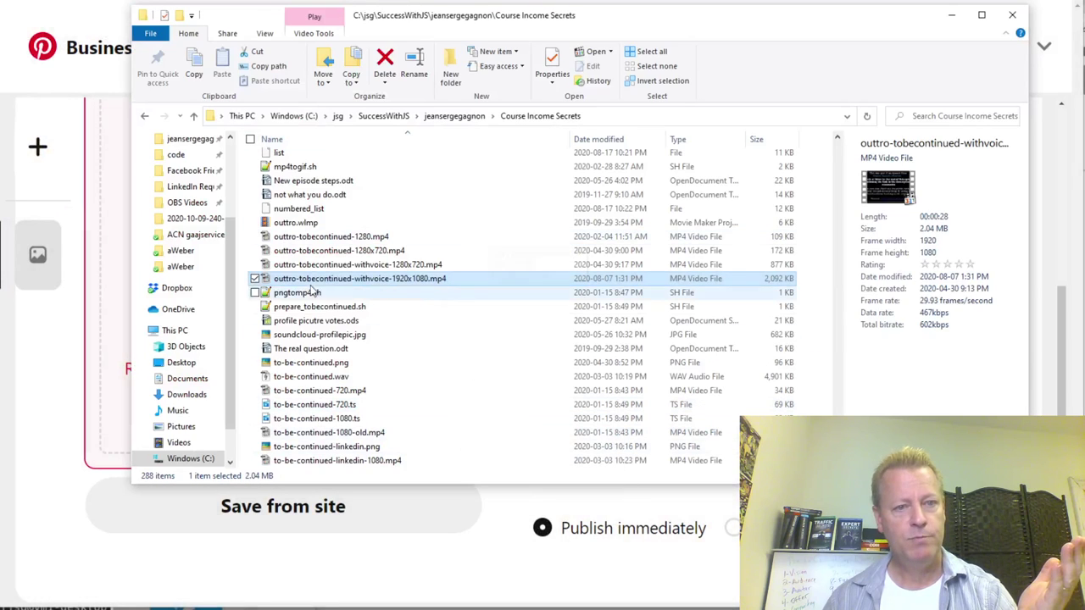